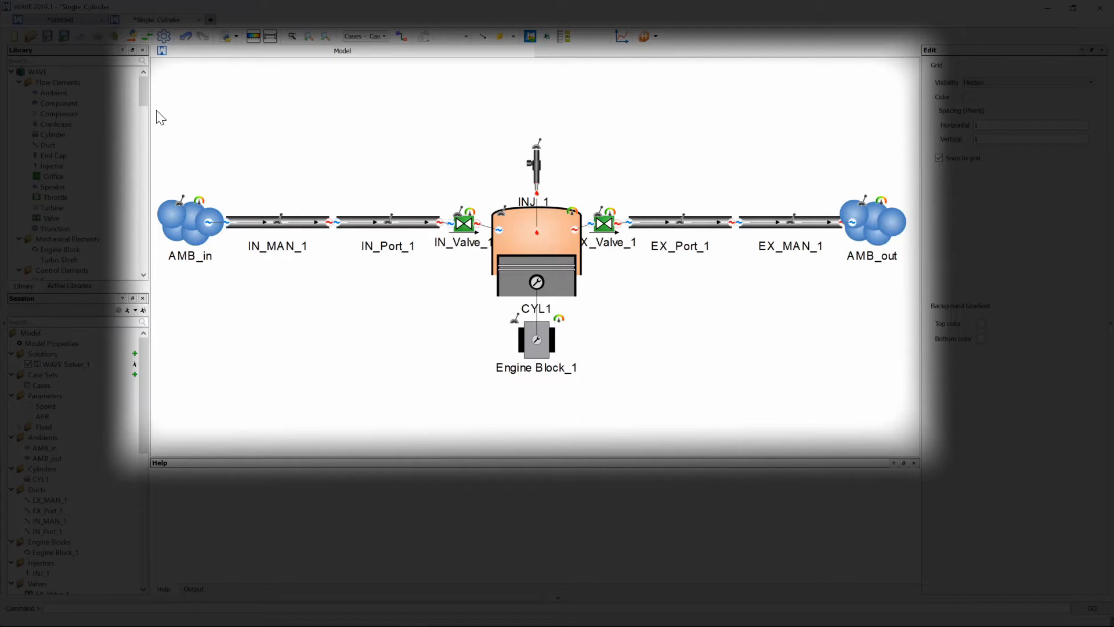
left_click_drag(156, 110, 865, 424)
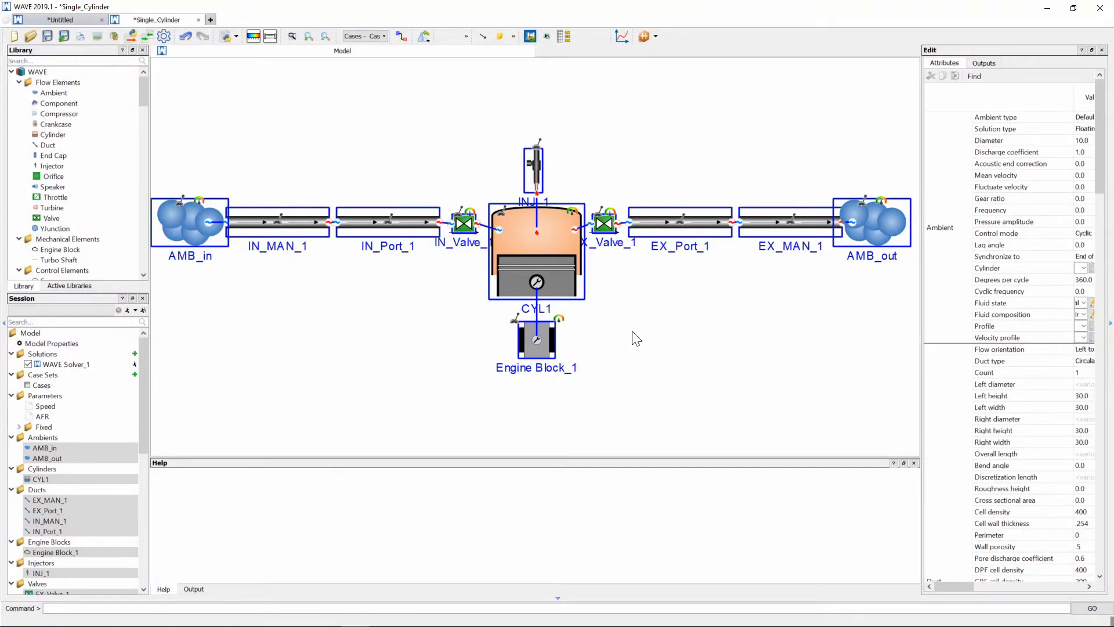
left_click(637, 339)
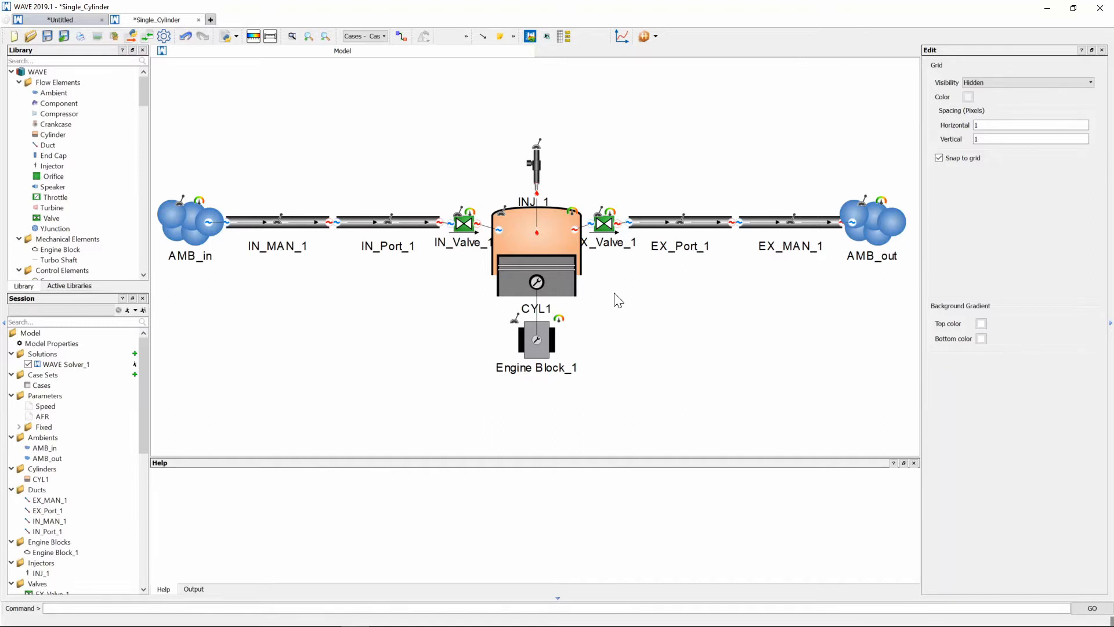
mouse_move(622, 303)
left_mouse_down()
mouse_move(726, 302)
mouse_move(541, 302)
mouse_move(635, 301)
mouse_move(619, 314)
mouse_move(624, 292)
mouse_move(621, 305)
left_mouse_up()
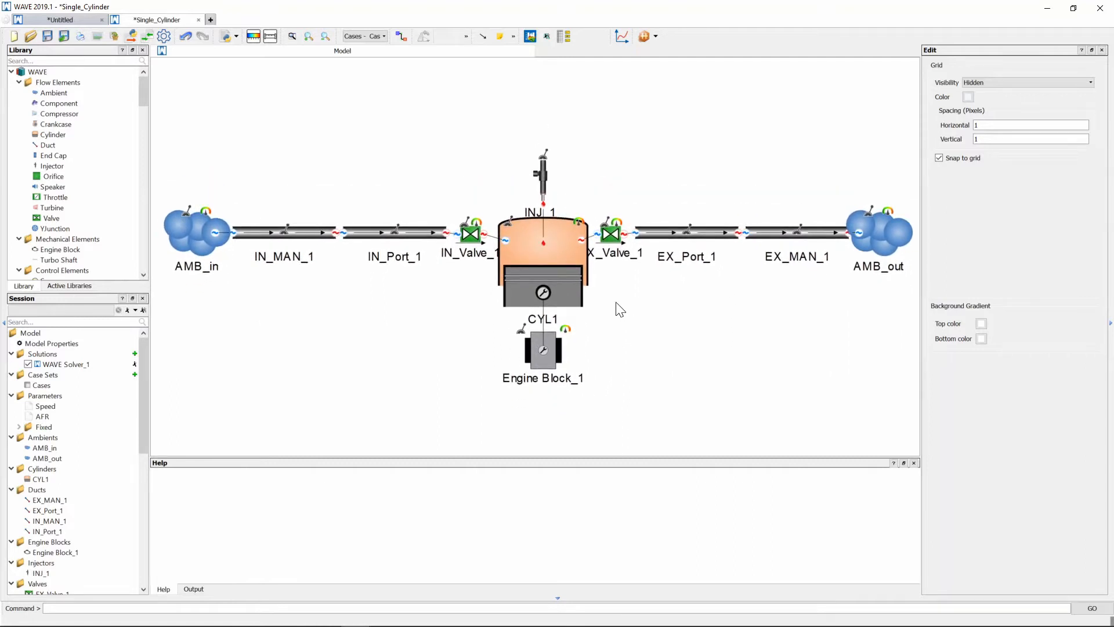
scroll(616, 304, "down", 6)
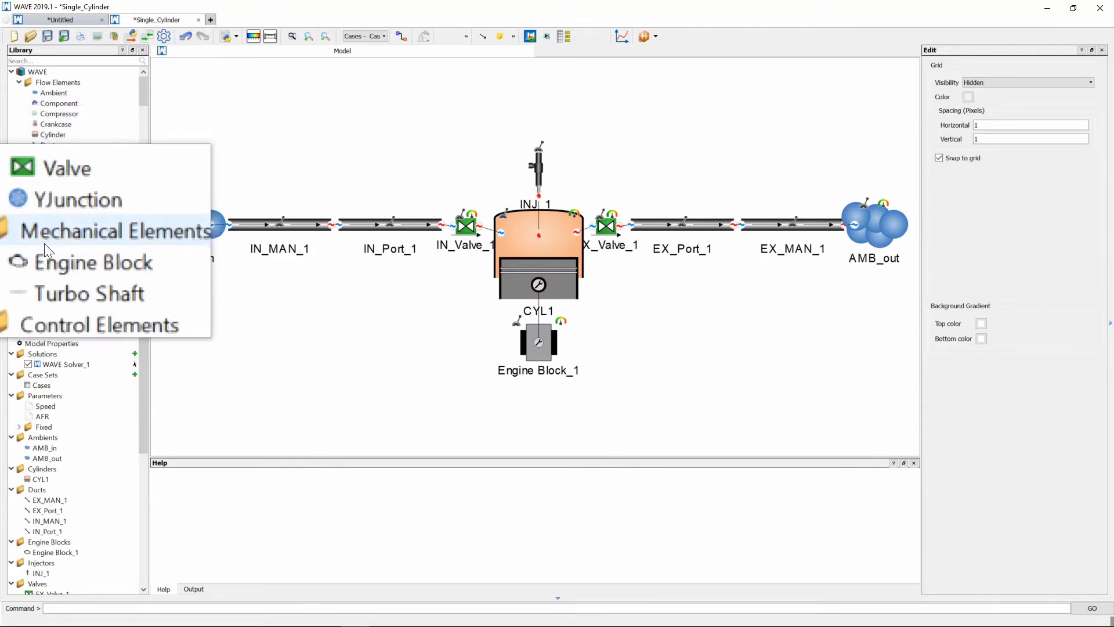
Step: Look through the element library's flow, mechanical, control, co-simulation and source/sink elements, including the Cylinder element
scroll(45, 261, "down", 1)
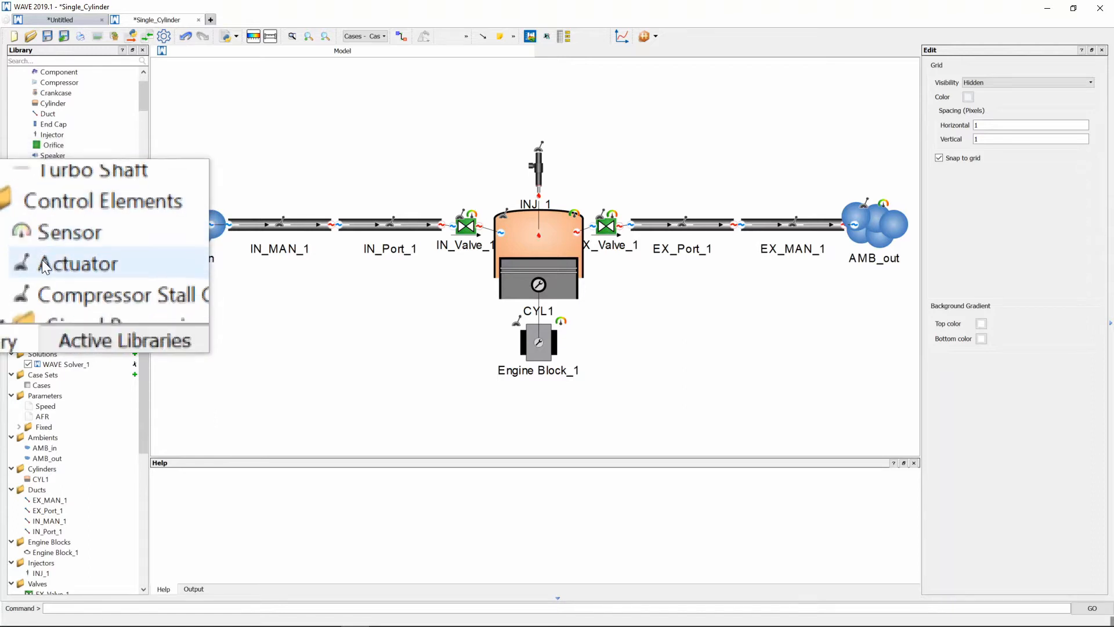
scroll(41, 264, "down", 2)
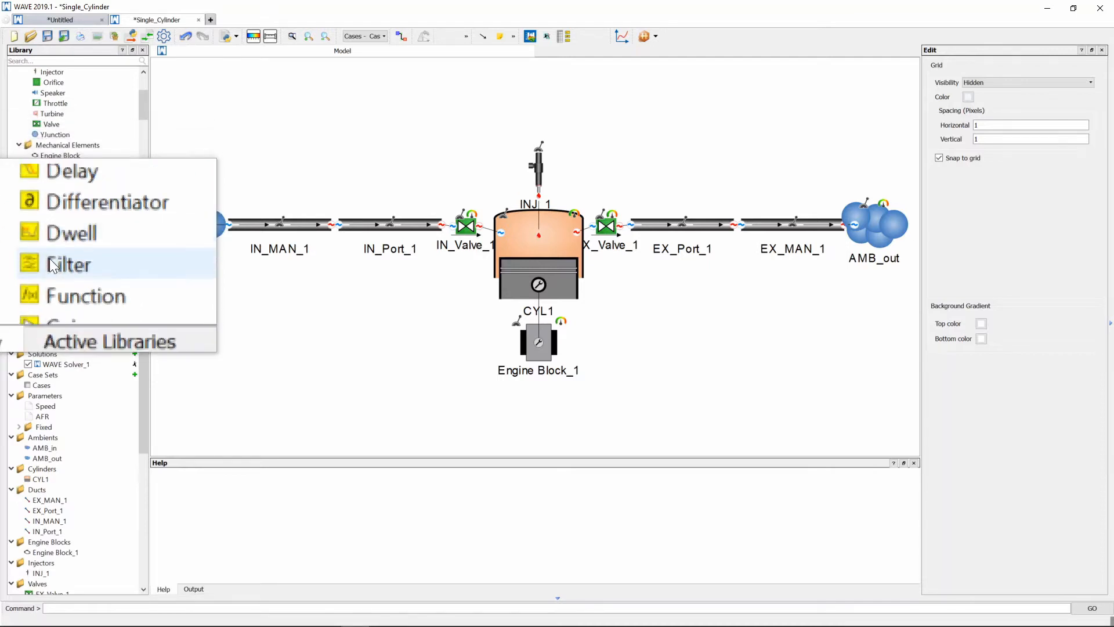
scroll(52, 270, "down", 5)
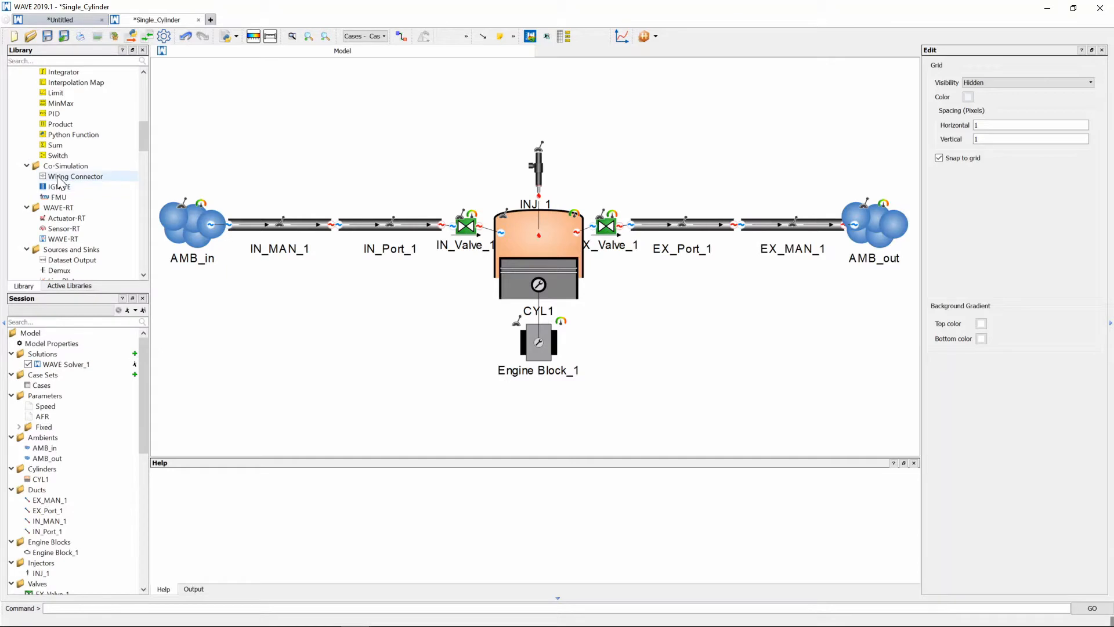
scroll(62, 201, "down", 4)
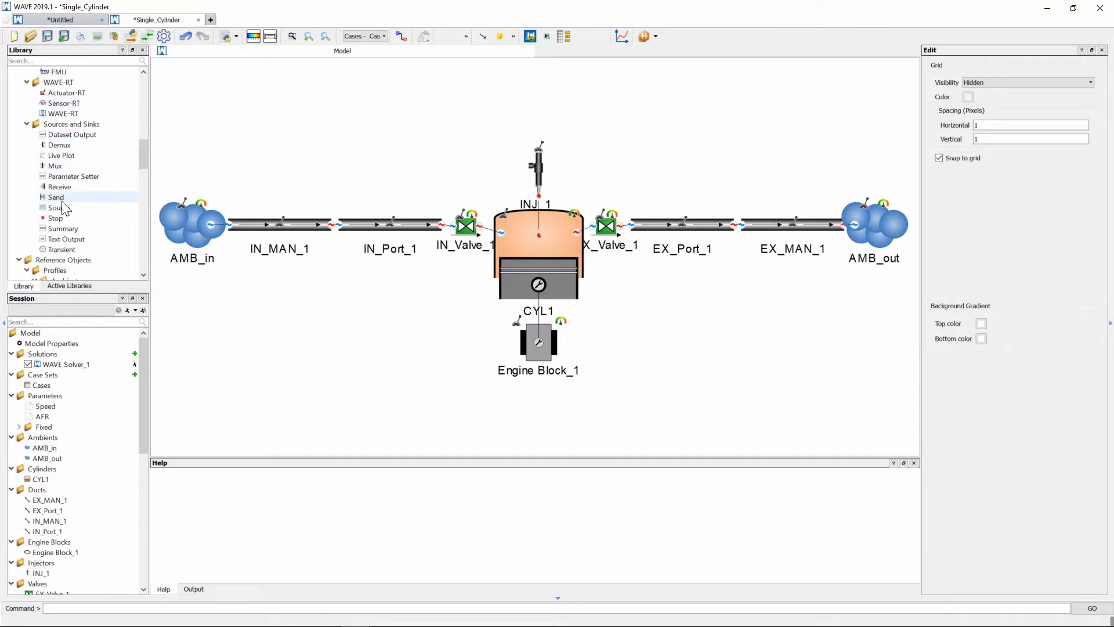
scroll(61, 200, "up", 10)
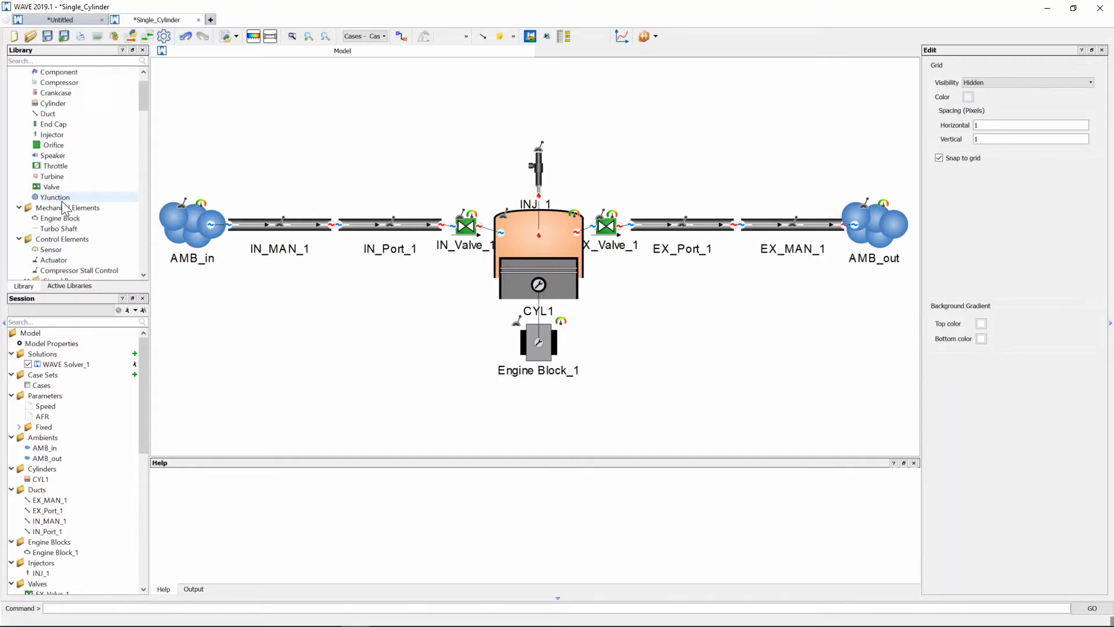
scroll(64, 206, "up", 1)
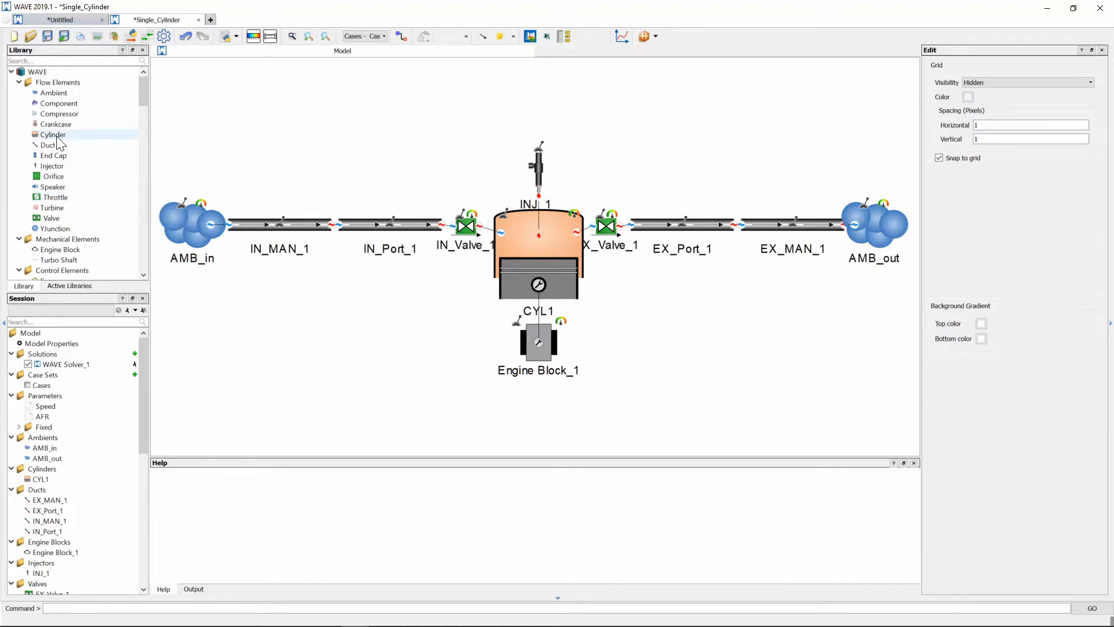
left_click_drag(51, 139, 370, 154)
Step: Find cylinder CYL1 in the model's session tree and inspect its properties
scroll(91, 397, "down", 1)
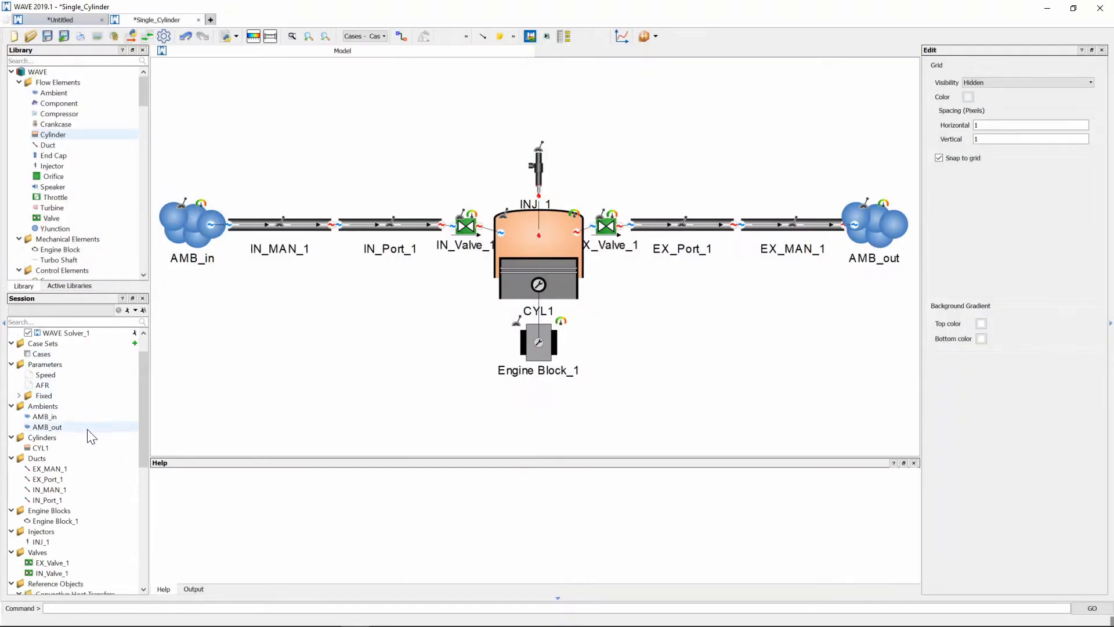
scroll(91, 435, "down", 2)
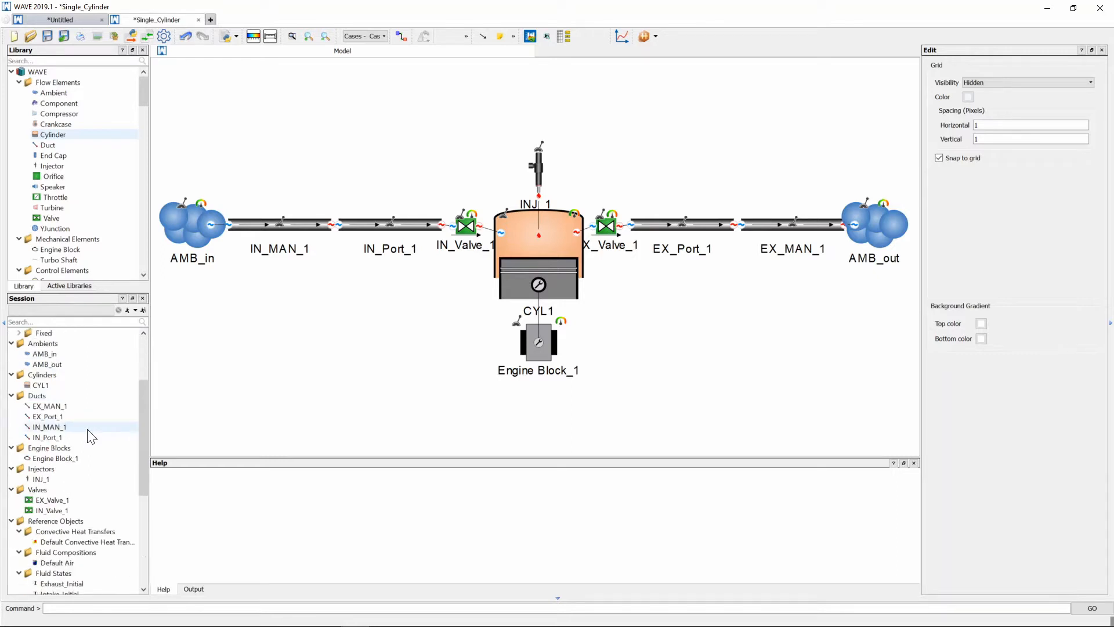
left_click(35, 385)
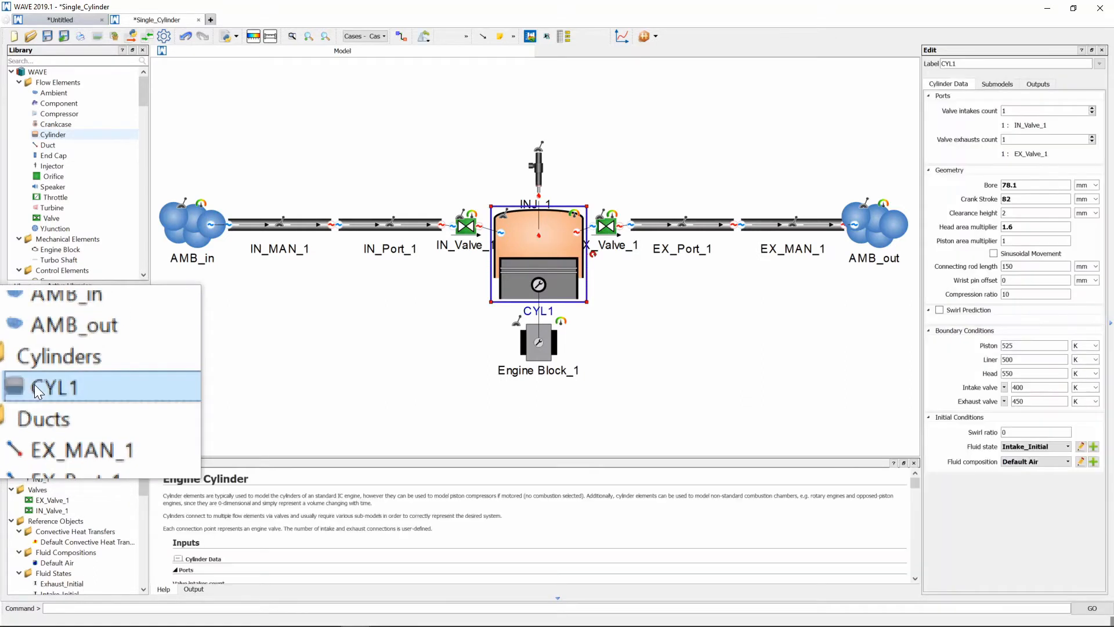
left_click(468, 309)
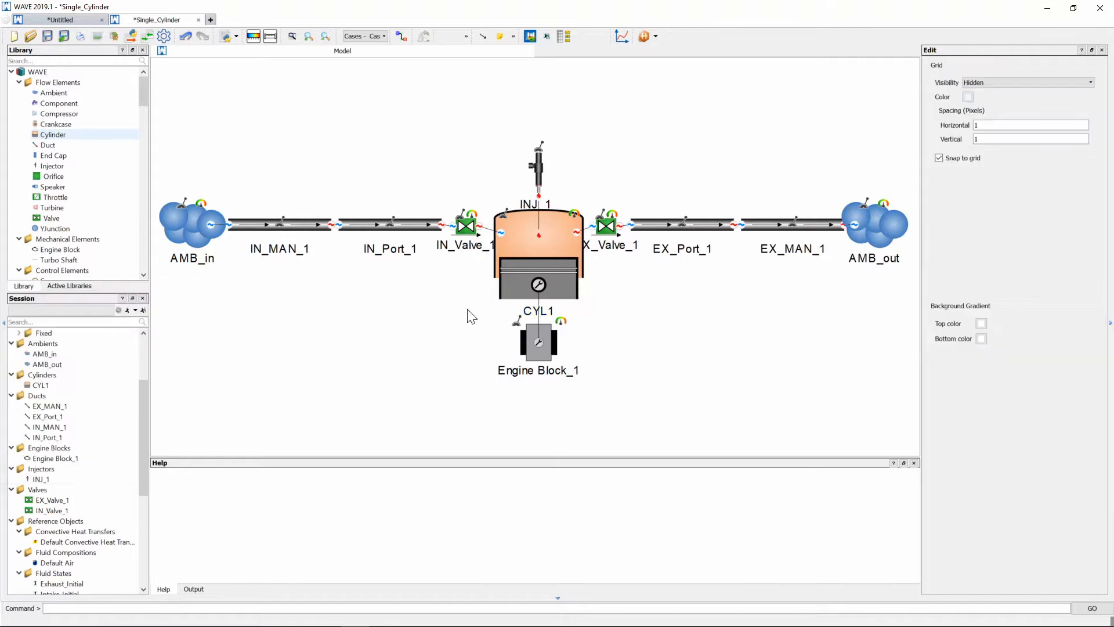
Step: Review the help text for cylinder CYL1's ports and geometry inputs, and view the output area and cylinder data
left_click(557, 260)
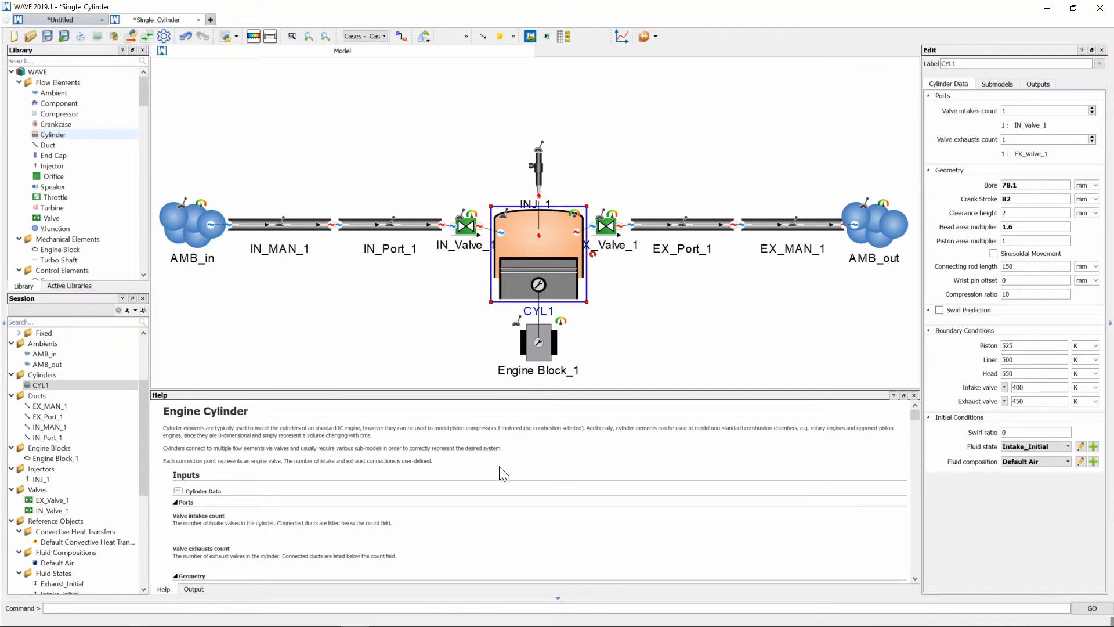
scroll(549, 486, "down", 1)
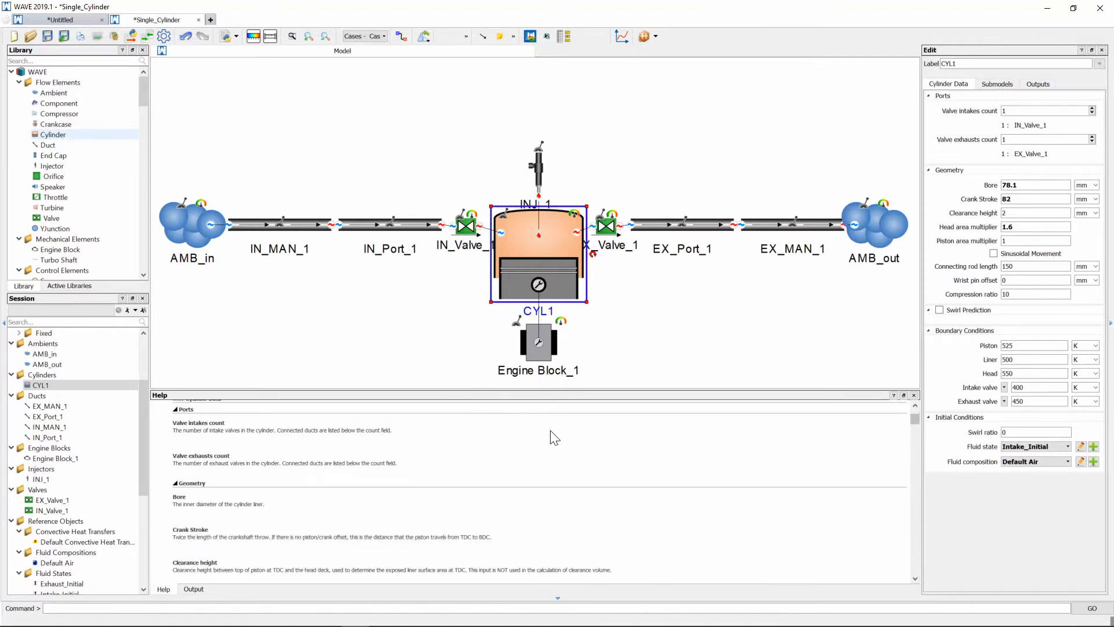
scroll(551, 469, "up", 1)
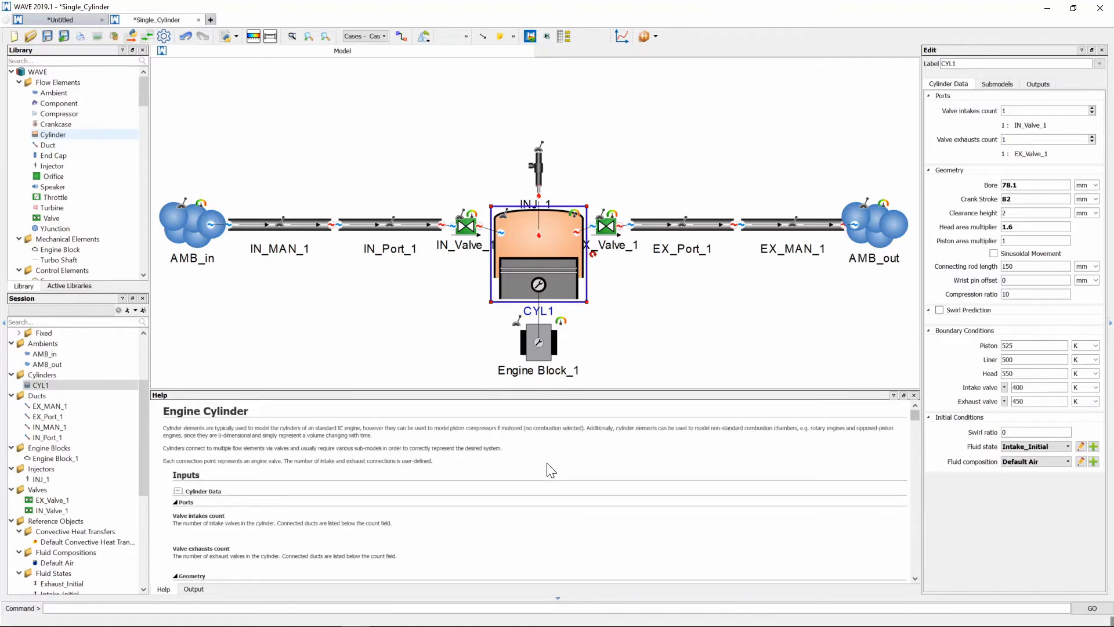
scroll(551, 469, "down", 5)
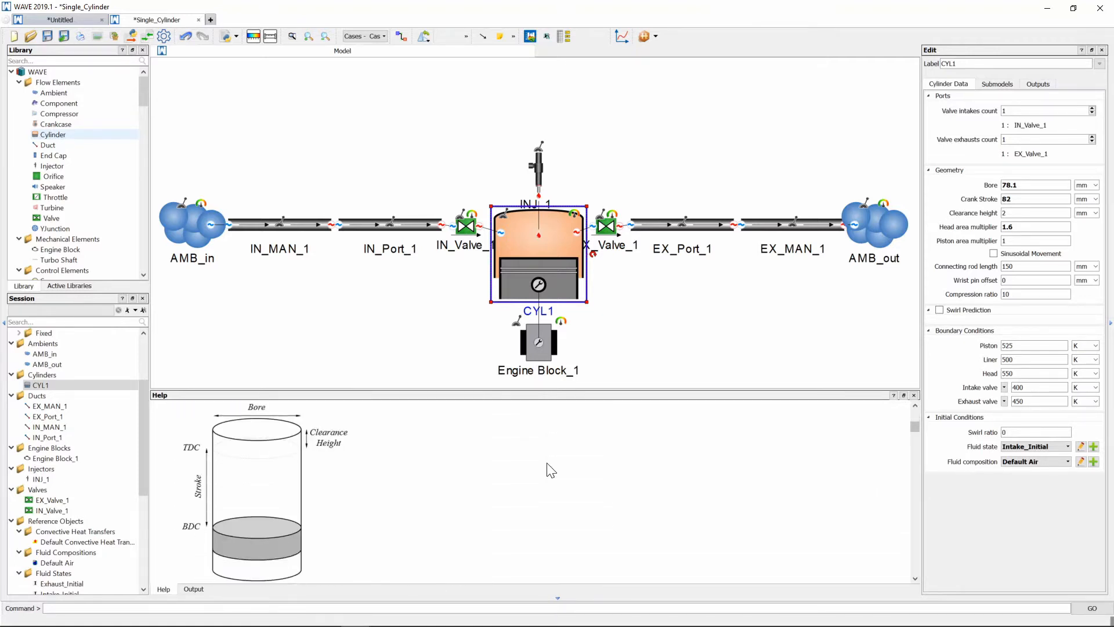
left_click(194, 588)
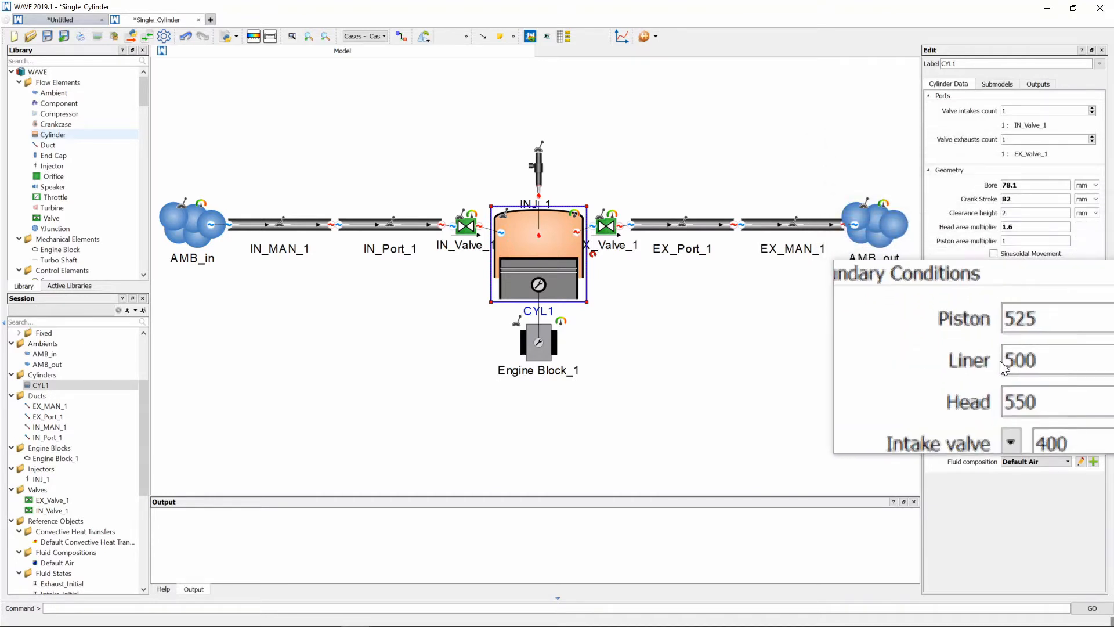
left_click(273, 386)
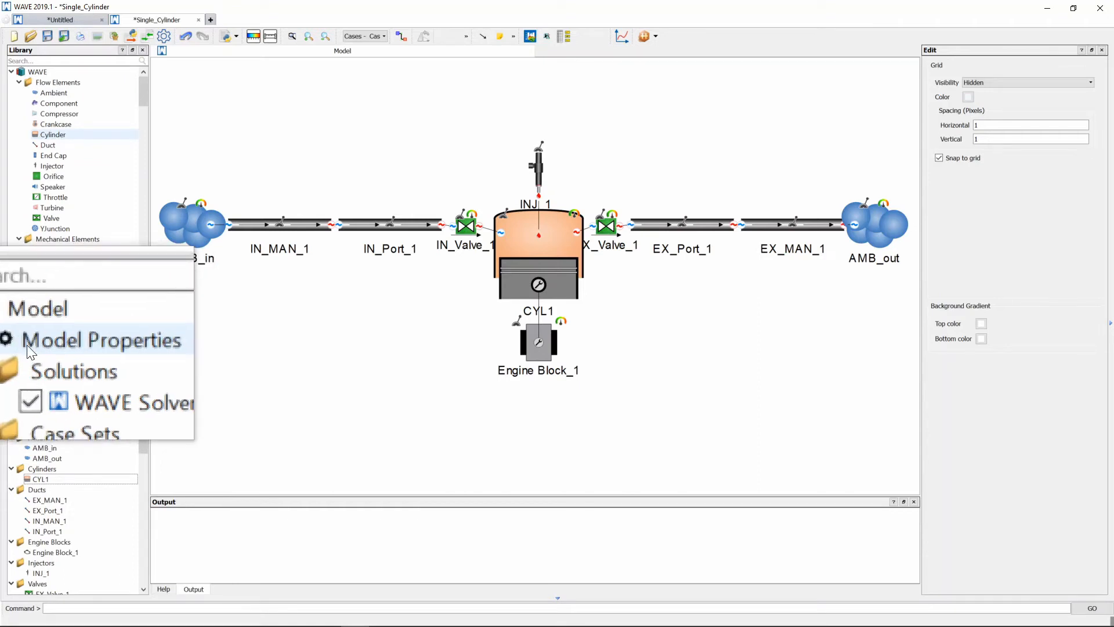
Step: Add the comment "any comments you want" to the Model Properties
left_click(27, 345)
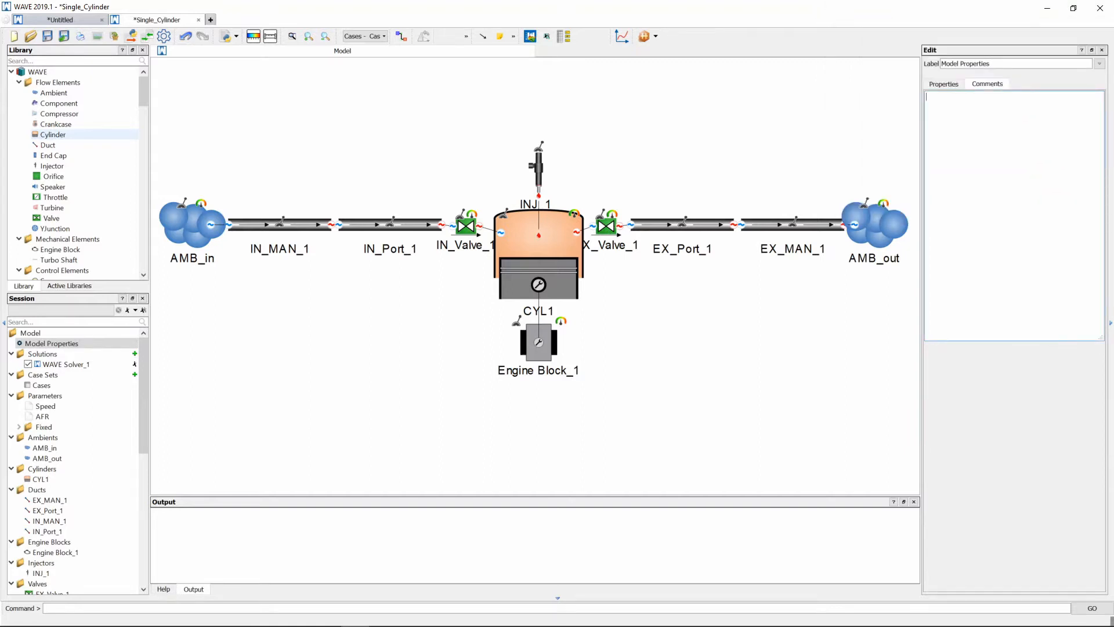
type("any comments you want")
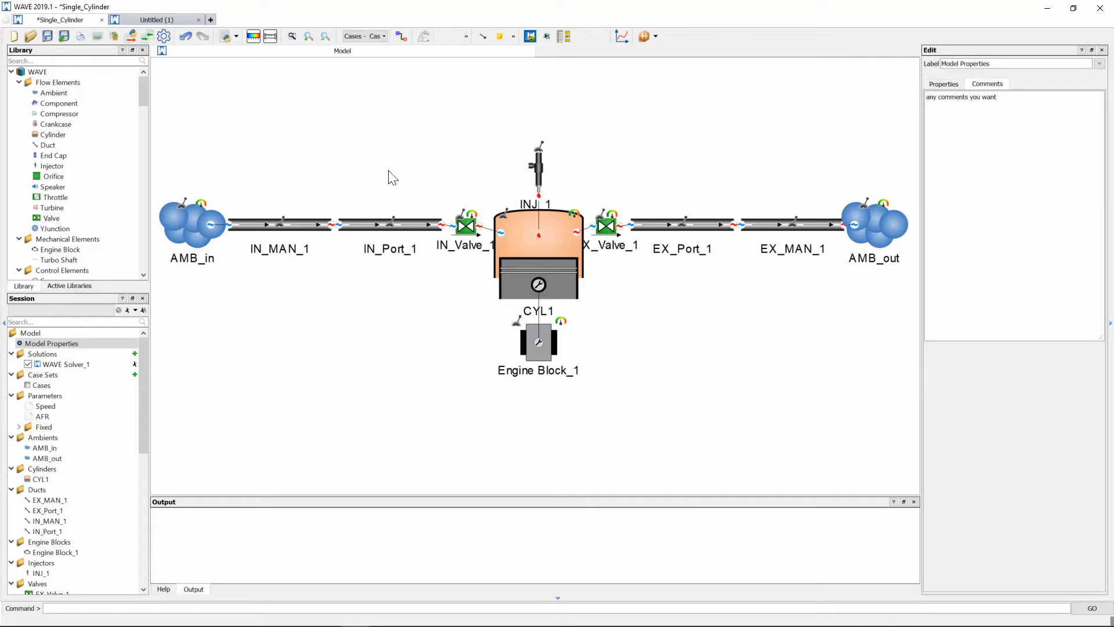
Step: Switch to the blank Untitled (1) model and place two Ambient elements, one at each end of the canvas
left_click(181, 19)
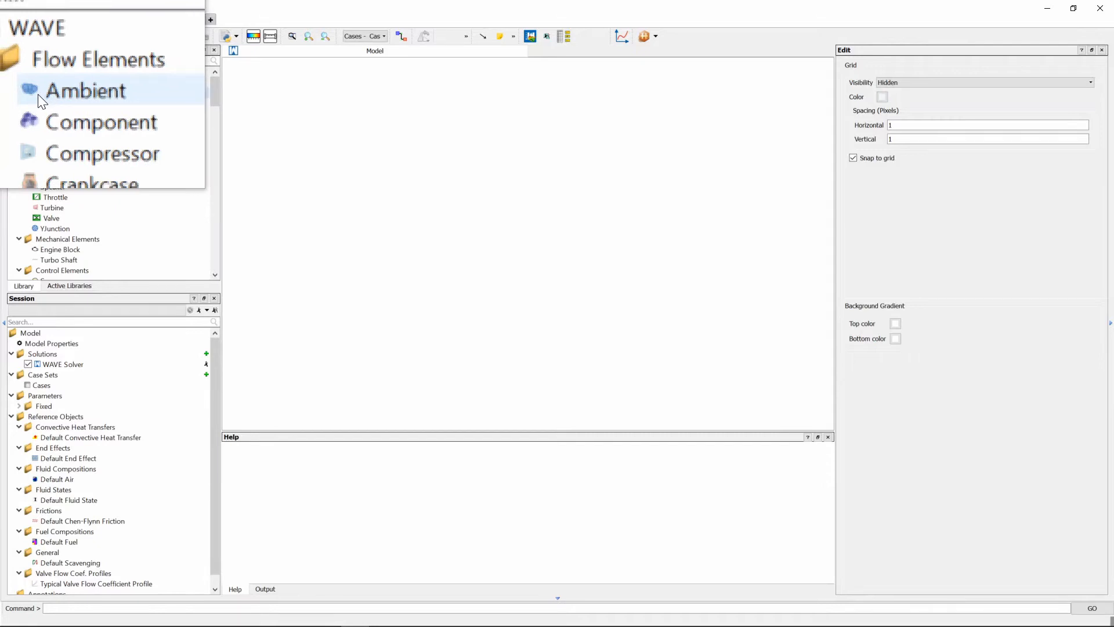
left_click_drag(37, 94, 284, 255)
left_click_drag(53, 94, 742, 261)
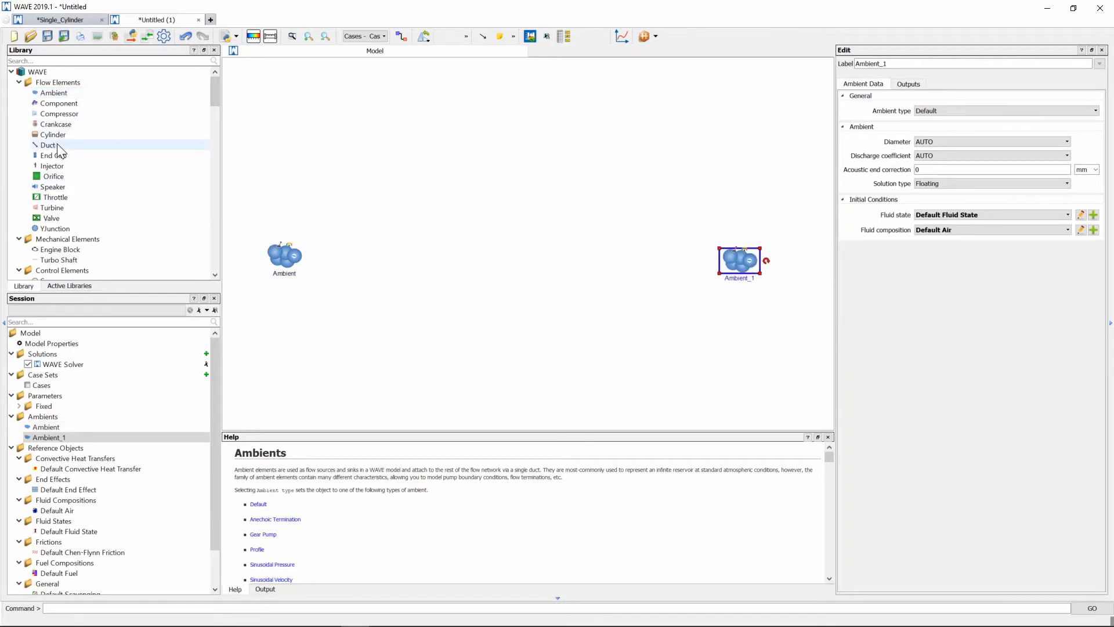
Step: Add a cylinder between the ambients with two ducts on each side, an injector above it and an engine block below it
left_click_drag(56, 138, 667, 264)
left_click_drag(48, 166, 538, 200)
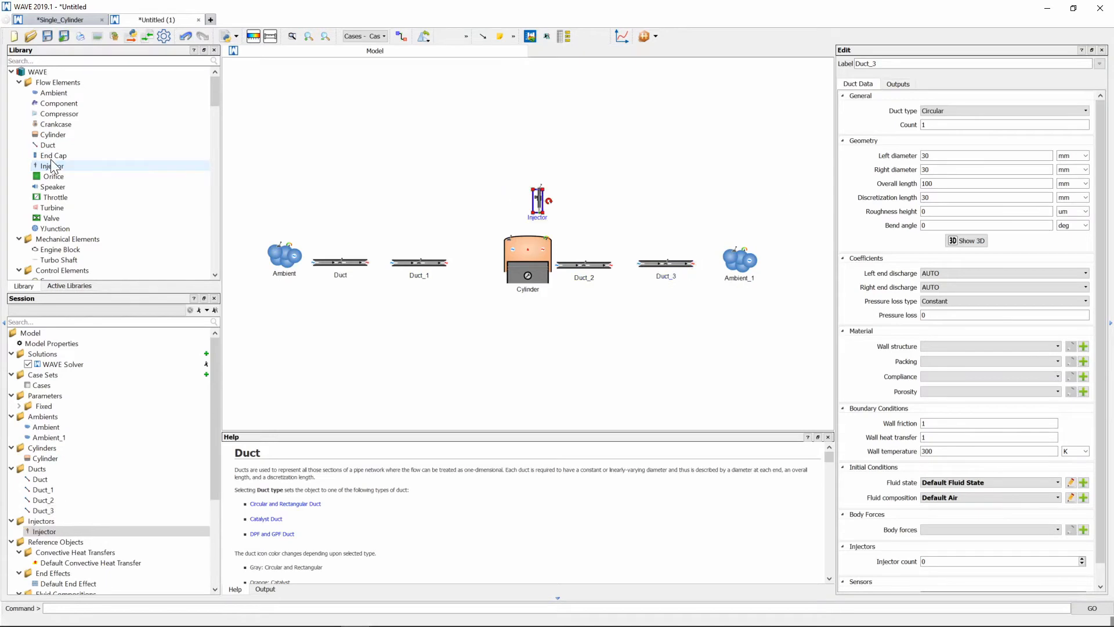
scroll(52, 167, "down", 3)
left_click_drag(60, 186, 503, 322)
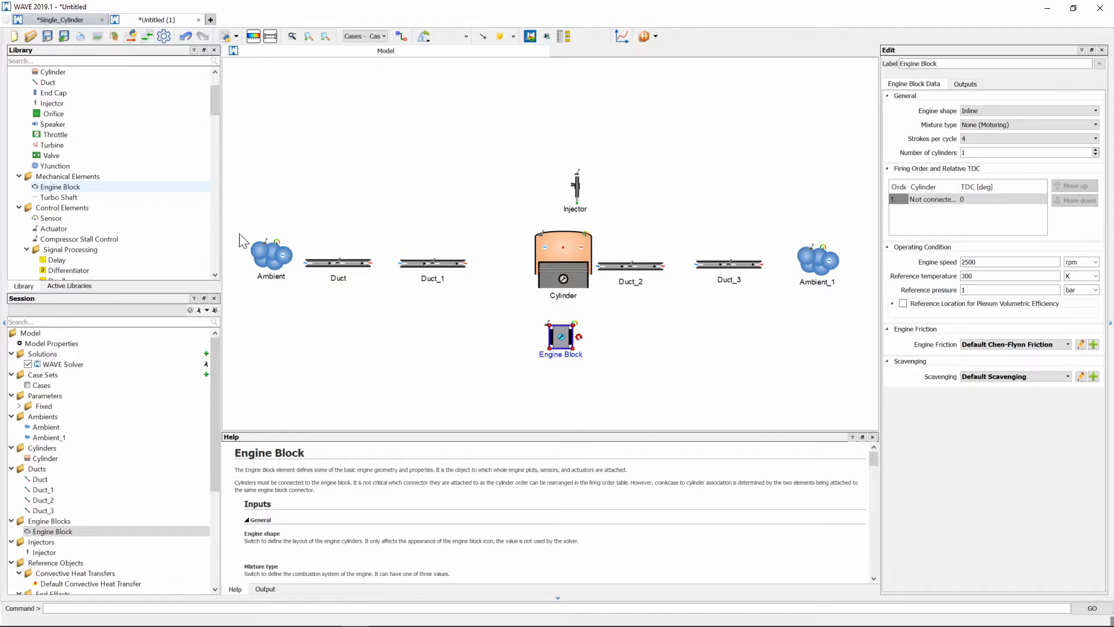
Step: Align the two ambients, four ducts and the cylinder in one horizontal row with Align Middle
left_click_drag(239, 232, 853, 312)
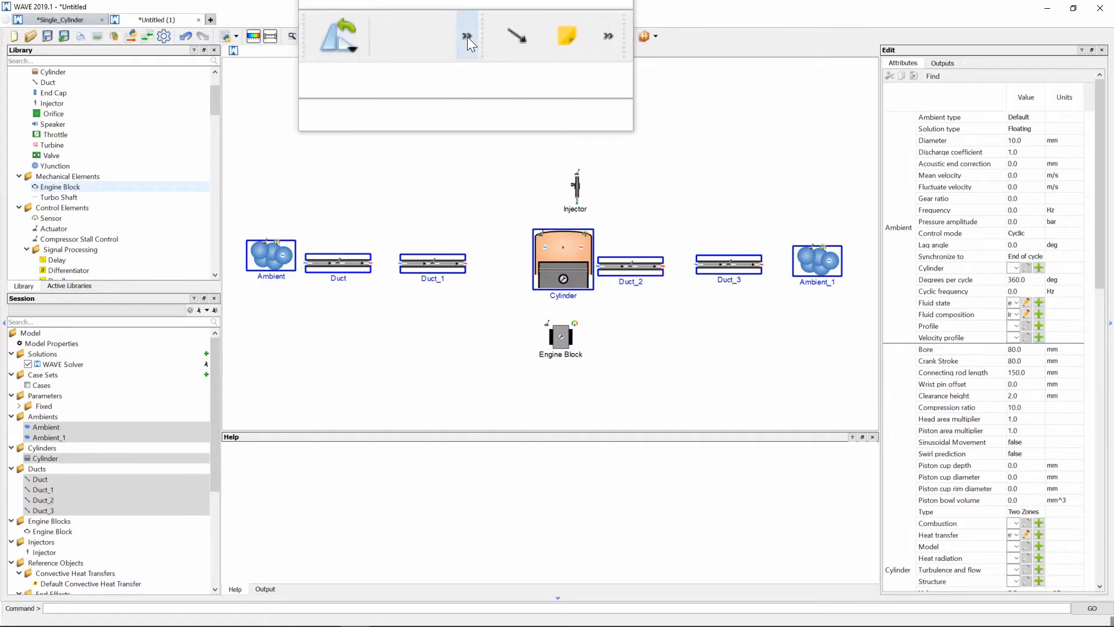
left_click(467, 36)
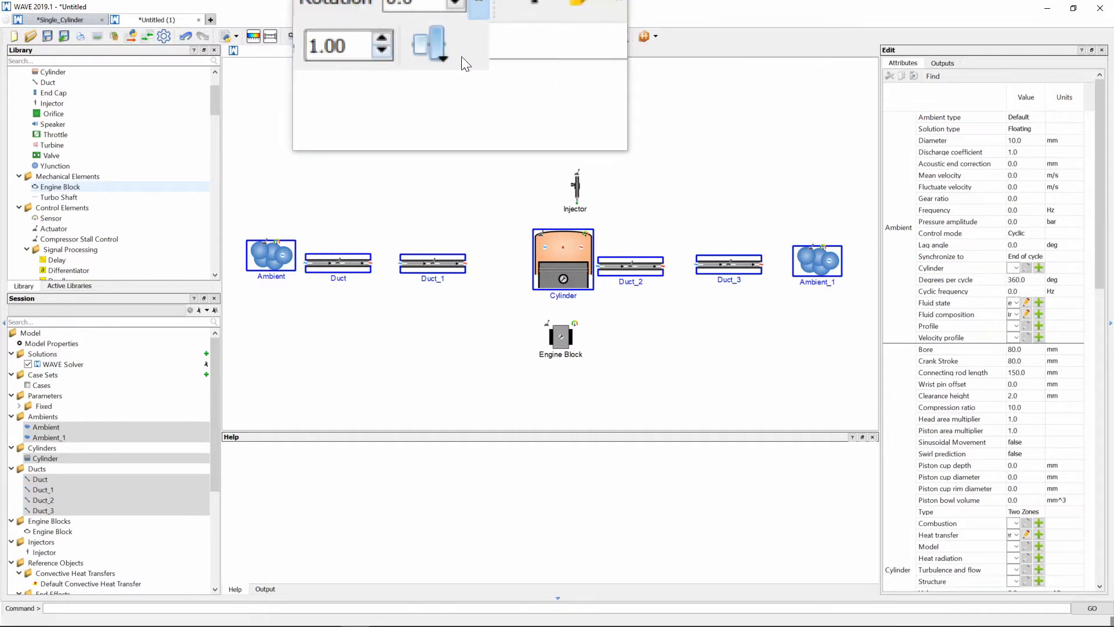
left_click(454, 55)
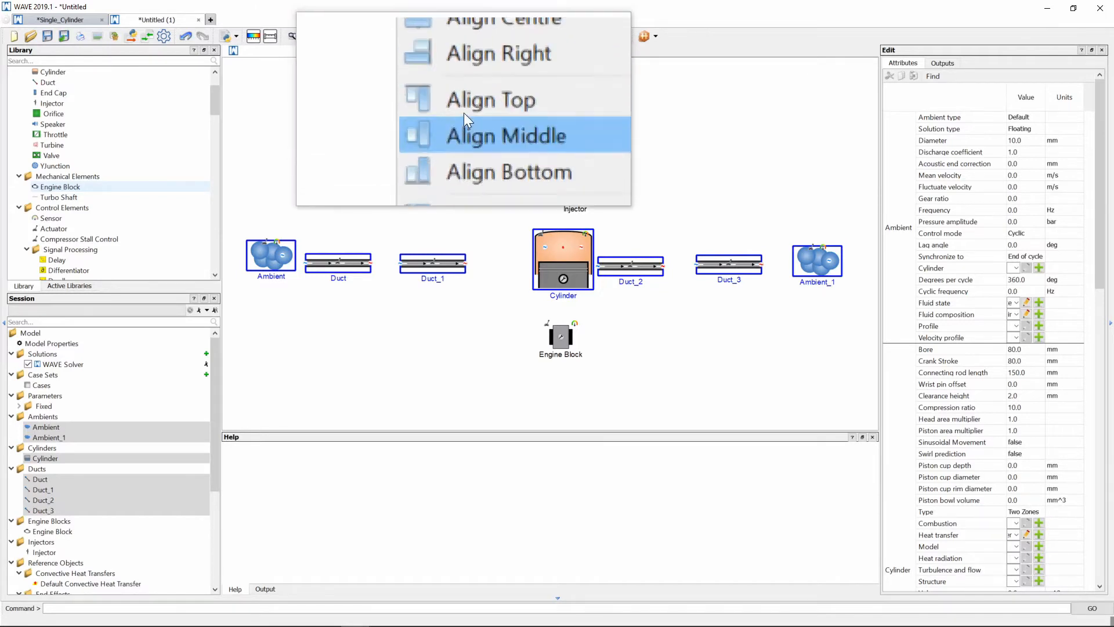
left_click(463, 119)
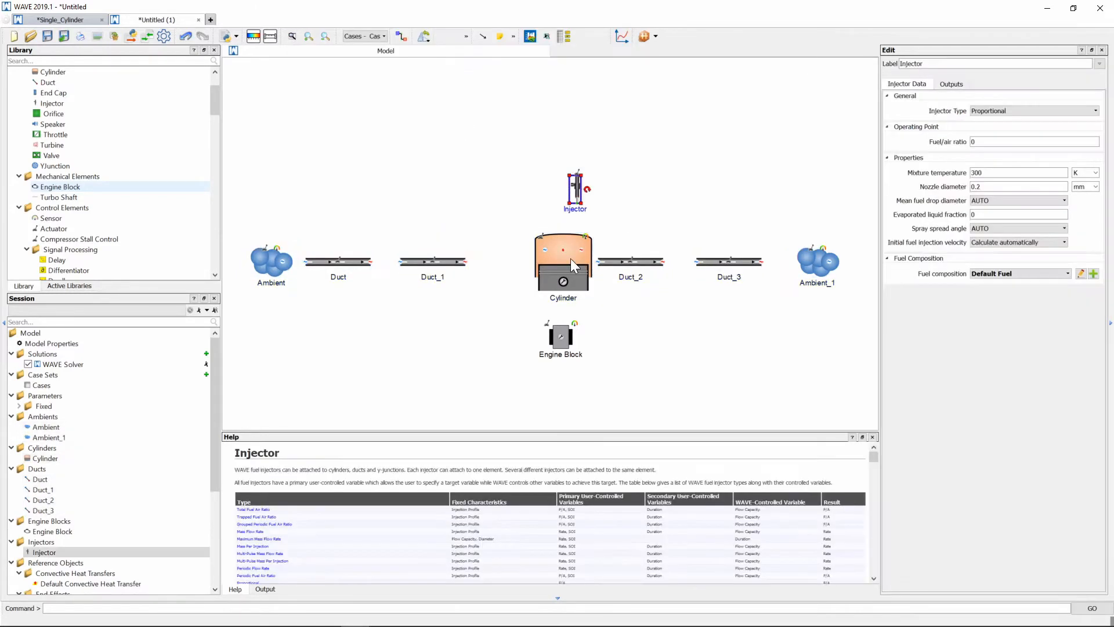
left_click(532, 206)
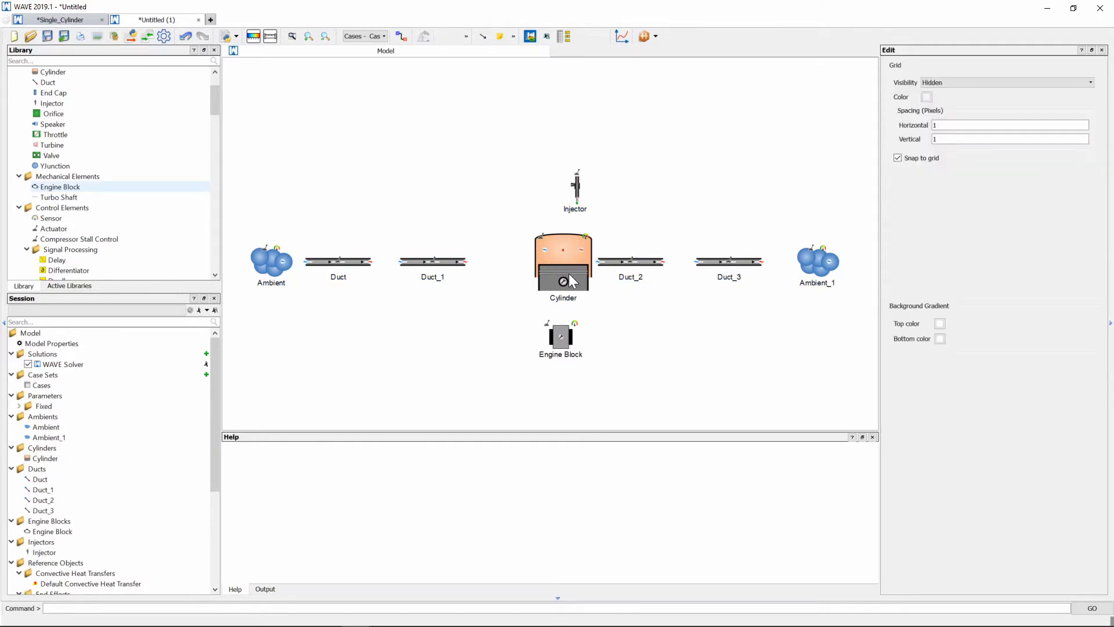
Step: Align the injector, cylinder and engine block on a common vertical centre line
left_click(579, 196)
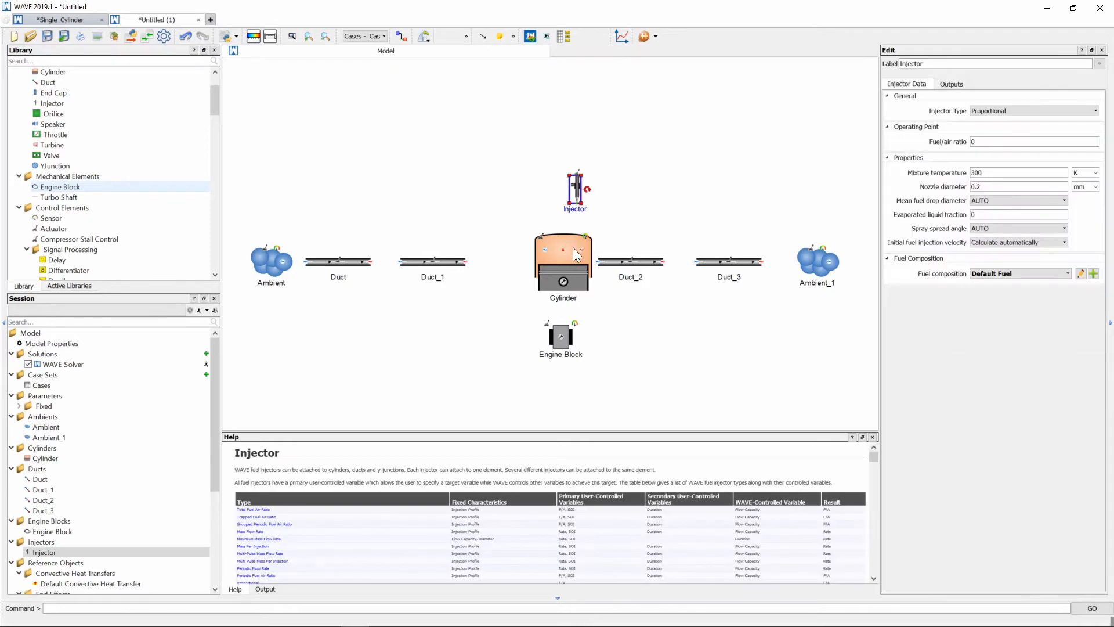
left_click(573, 247, "ctrl")
left_click(566, 342, "ctrl")
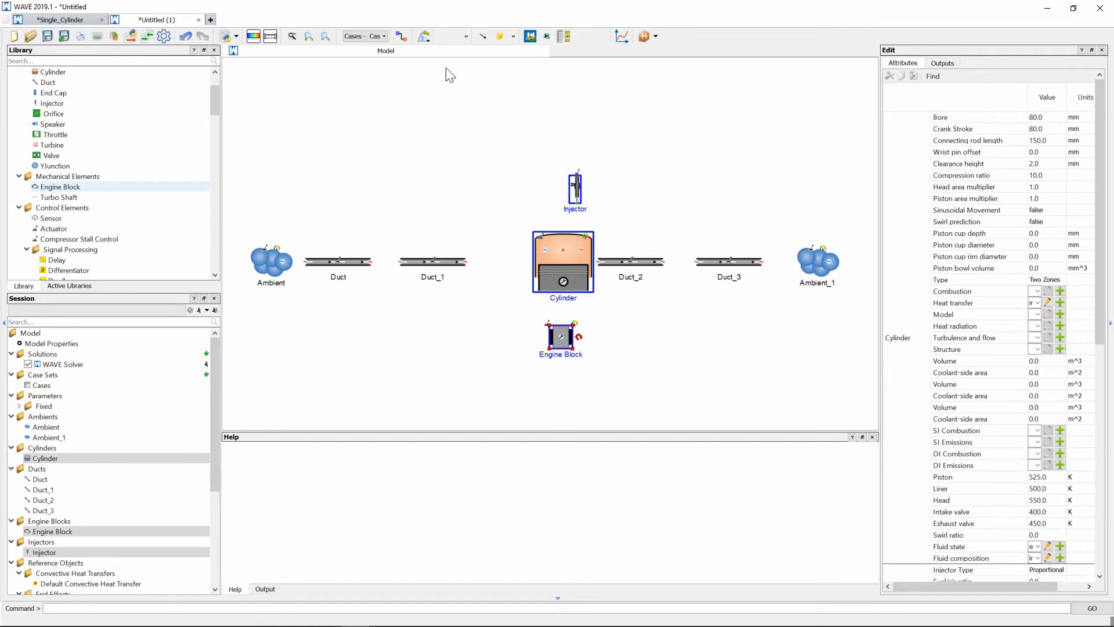
left_click(467, 36)
left_click(433, 359)
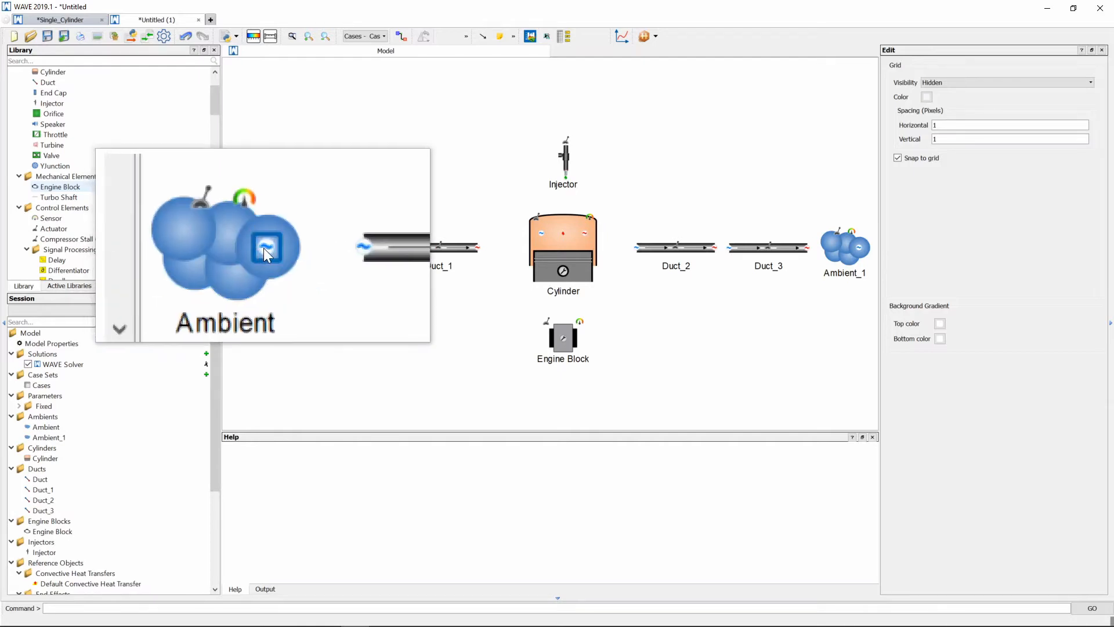
Step: Connect Ambient, Duct, Duct_1, Cylinder and Duct_2 in series, and connect the cylinder's crank port to the engine block
left_click_drag(266, 247, 295, 247)
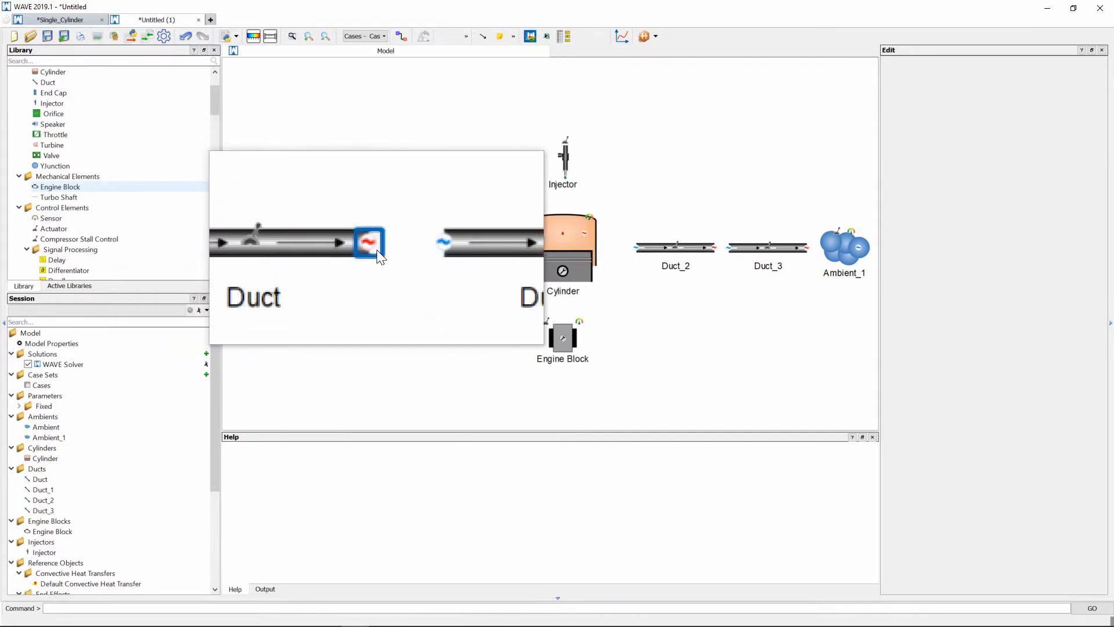
left_click_drag(374, 248, 399, 248)
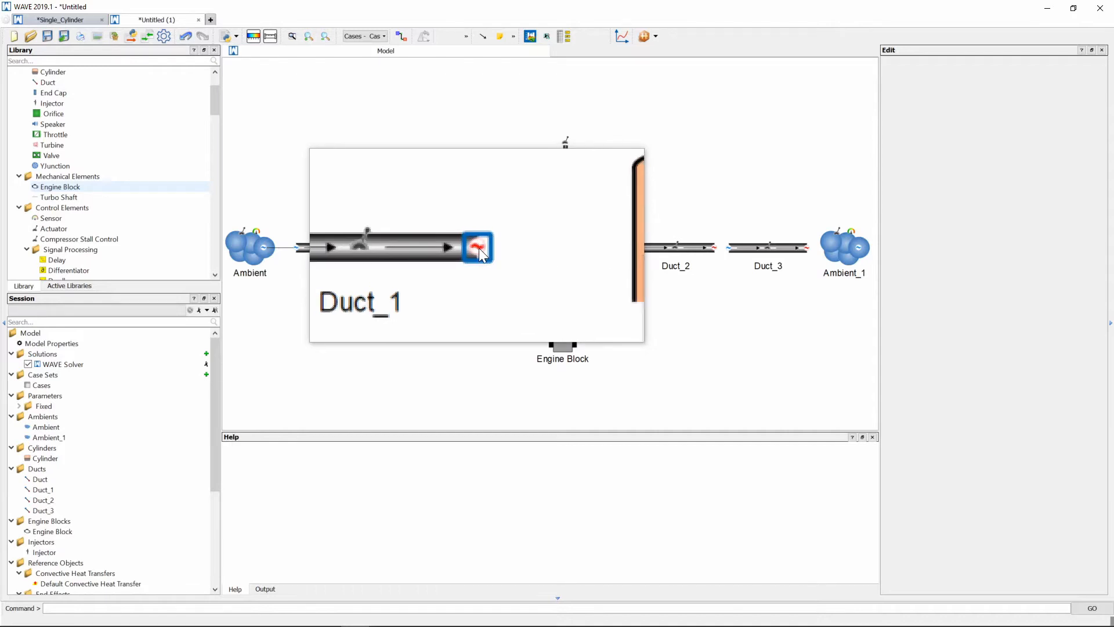
left_click_drag(479, 254, 541, 234)
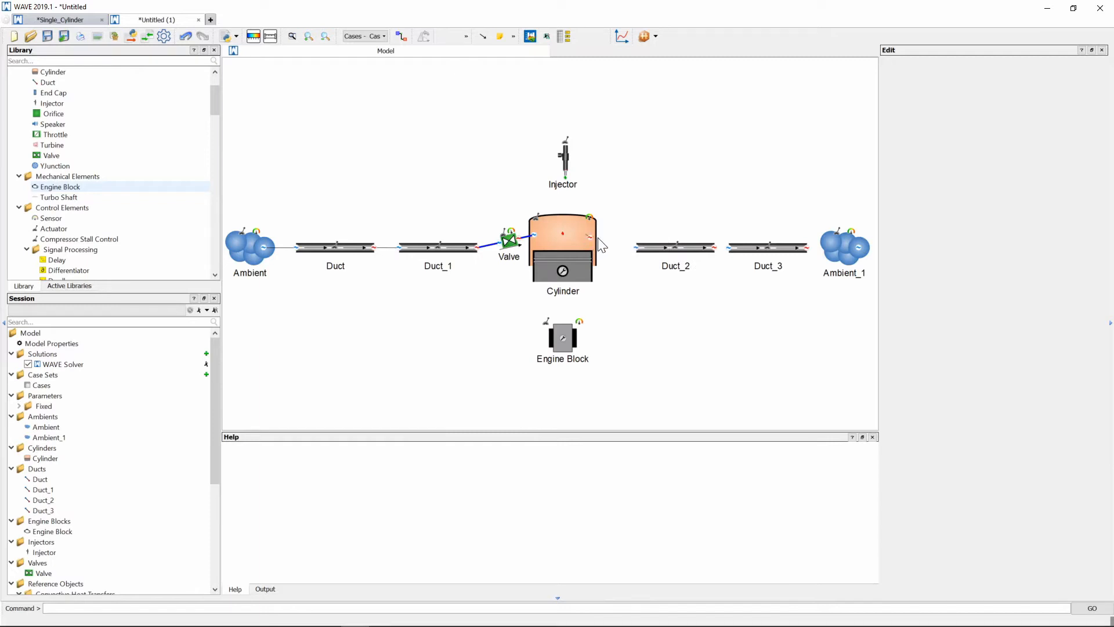
left_click_drag(583, 232, 638, 248)
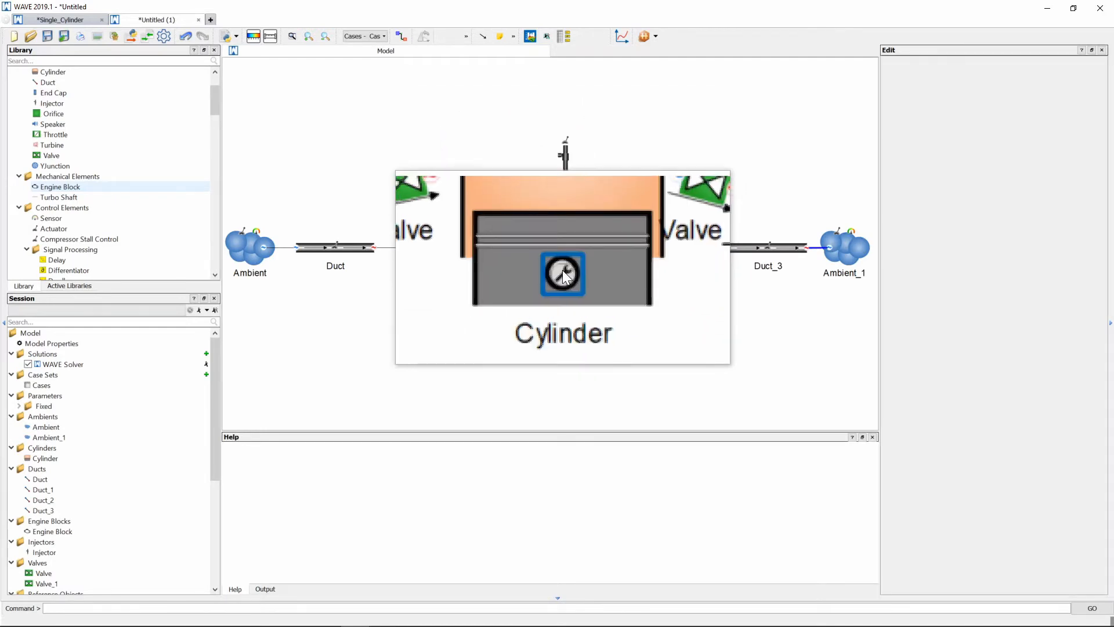
left_click_drag(562, 273, 561, 343)
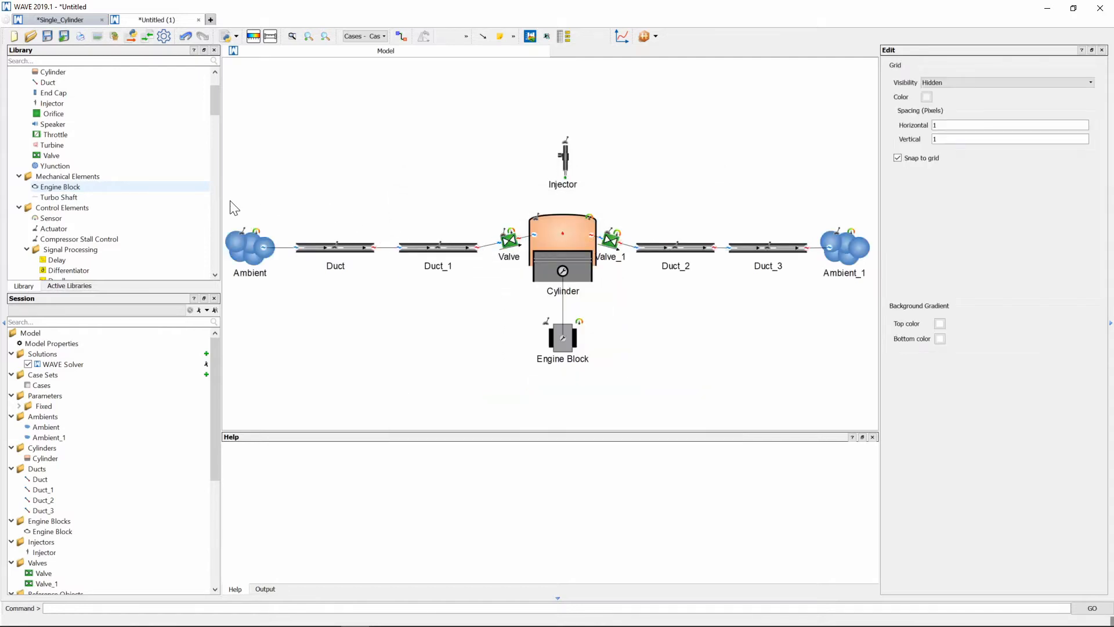
Step: Align the whole row of ambients, ducts, valves and cylinder on one horizontal line and set Valve_1's rotation to 0
left_click_drag(230, 201, 872, 312)
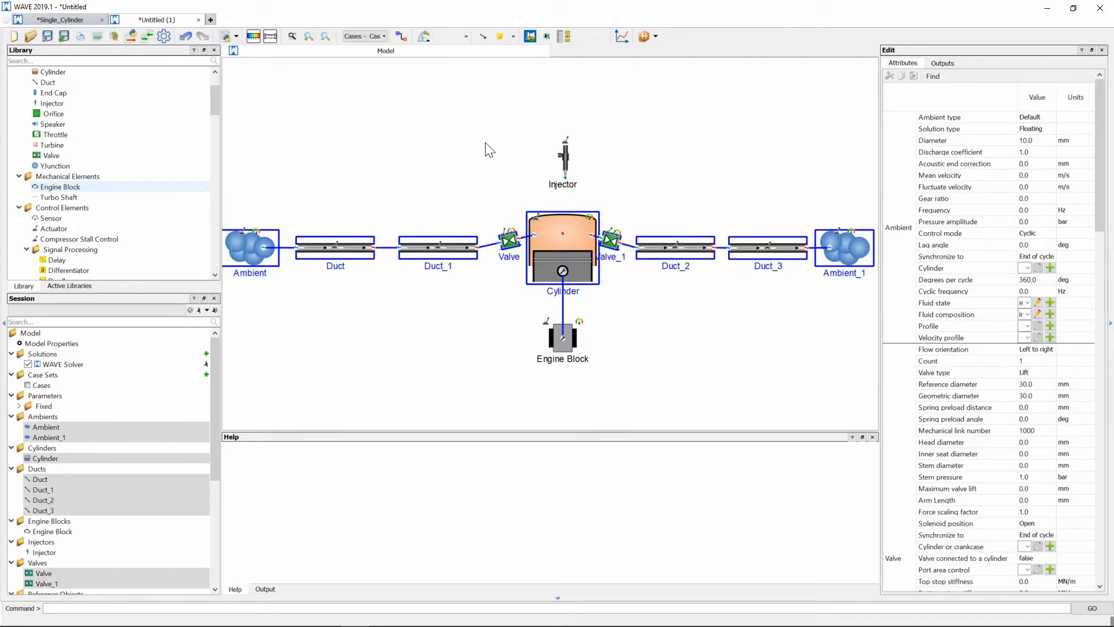
left_click(611, 254)
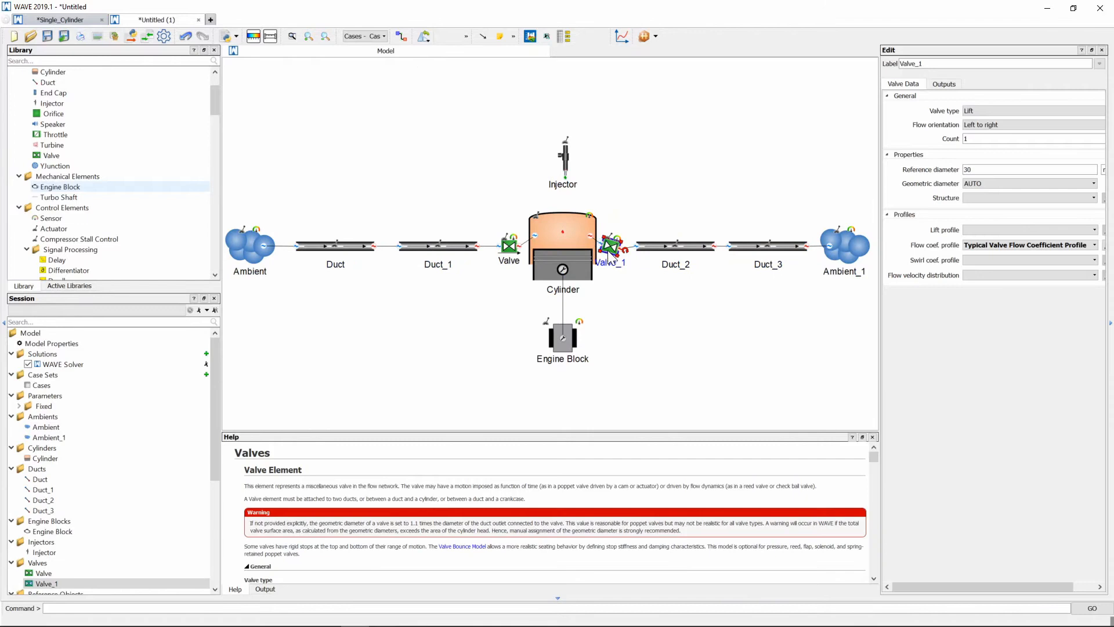
left_click(466, 36)
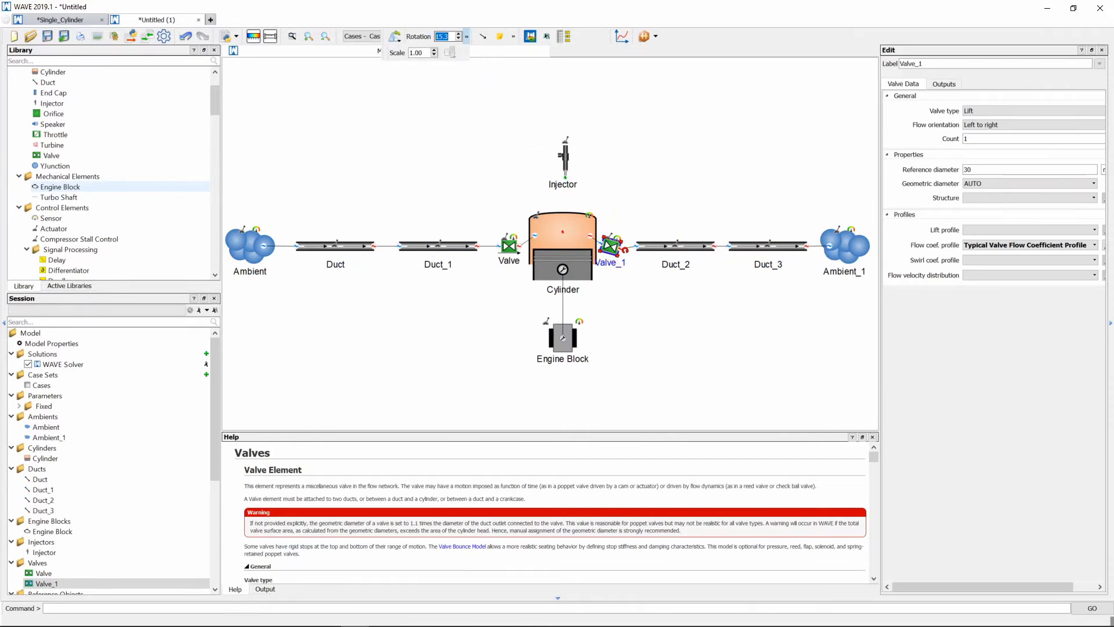
type("0")
key("Return")
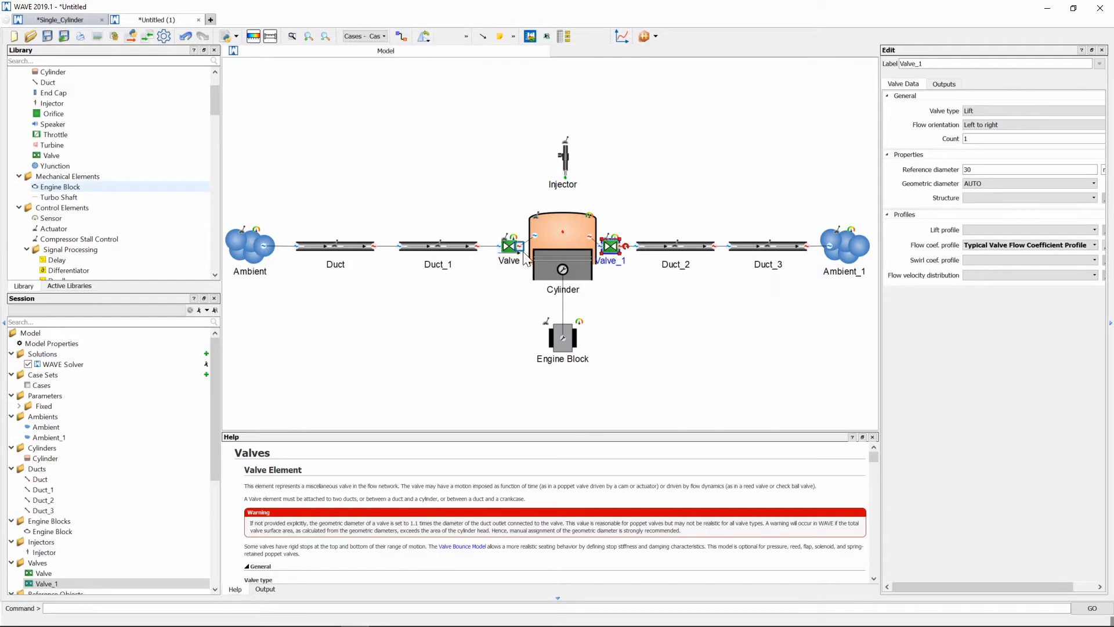
left_click_drag(235, 207, 865, 296)
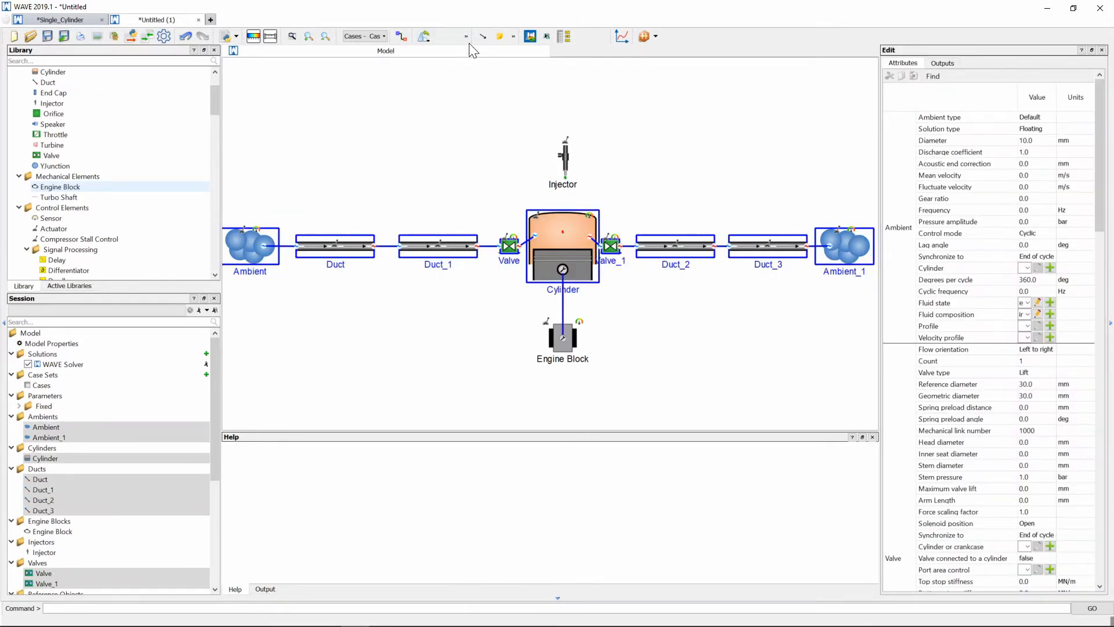
left_click(686, 329)
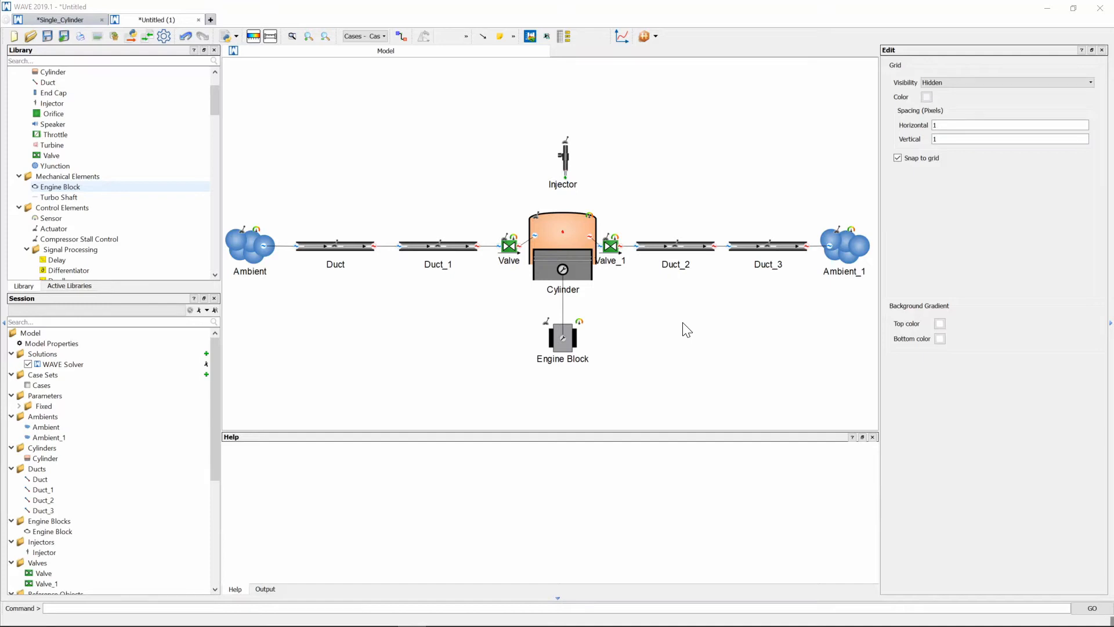
Step: Rename the inlet ambient as AMB_IN
left_click(243, 280)
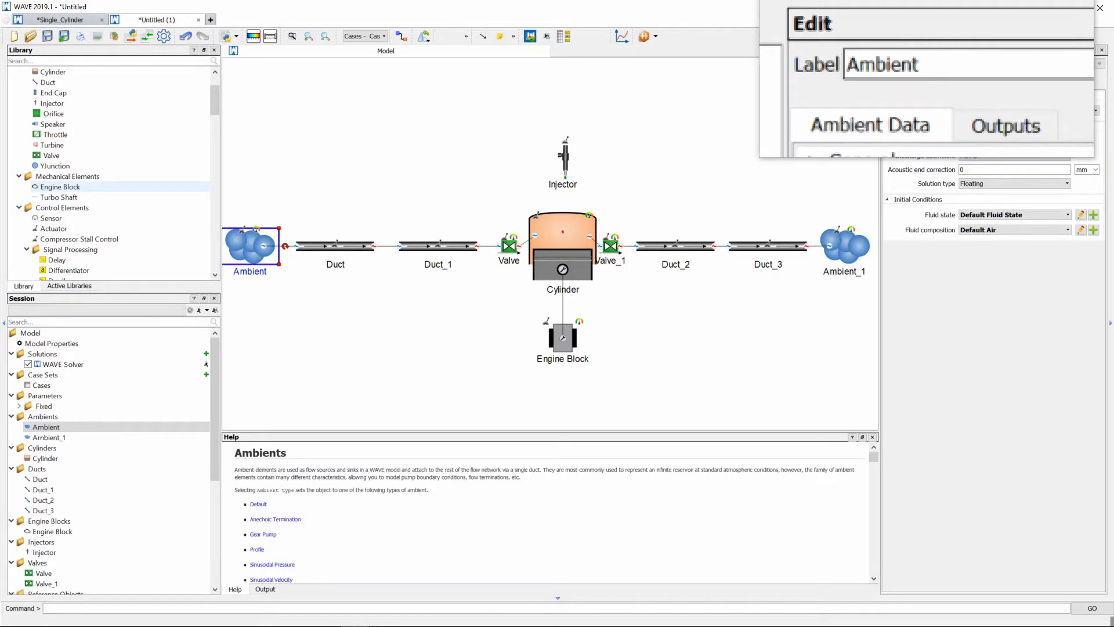
key("BackSpace")
key("BackSpace")
key("BackSpace")
key("BackSpace")
key("BackSpace")
key("BackSpace")
key("BackSpace")
type("AMB_in")
key("Return")
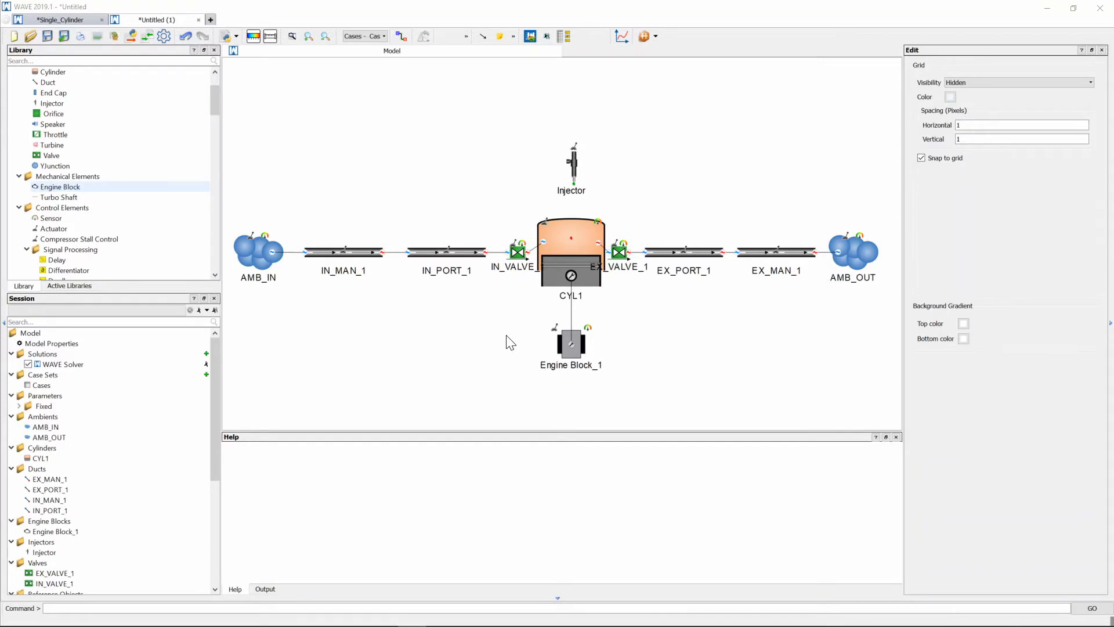
Step: Review the fluid state assigned to the AMB_IN ambient and open the data of cylinder CYL1
left_click(262, 266)
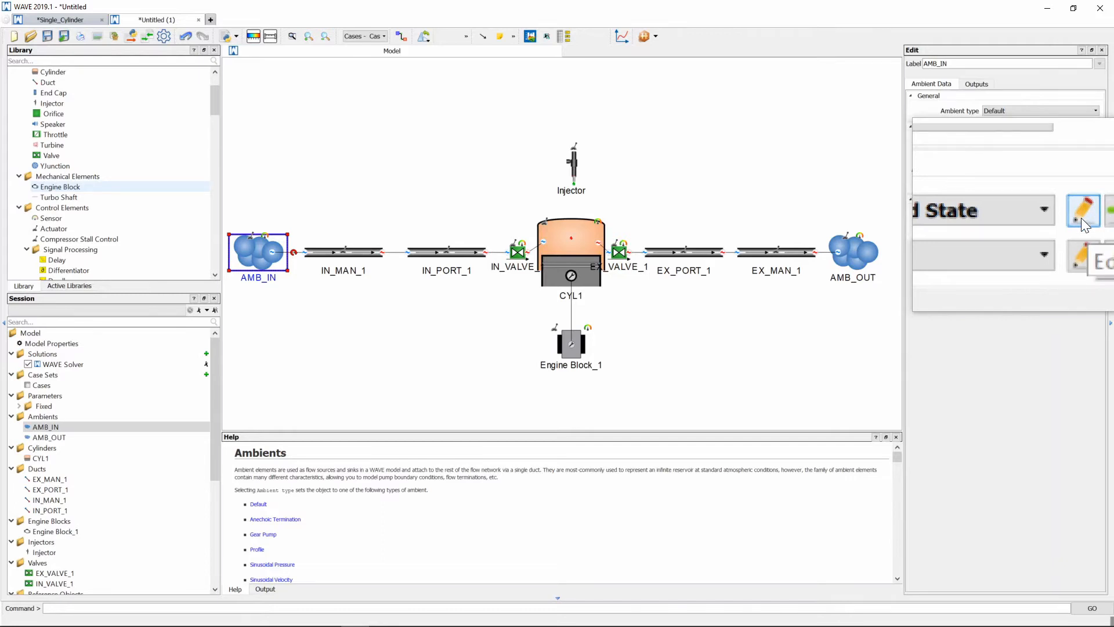
left_click(1081, 218)
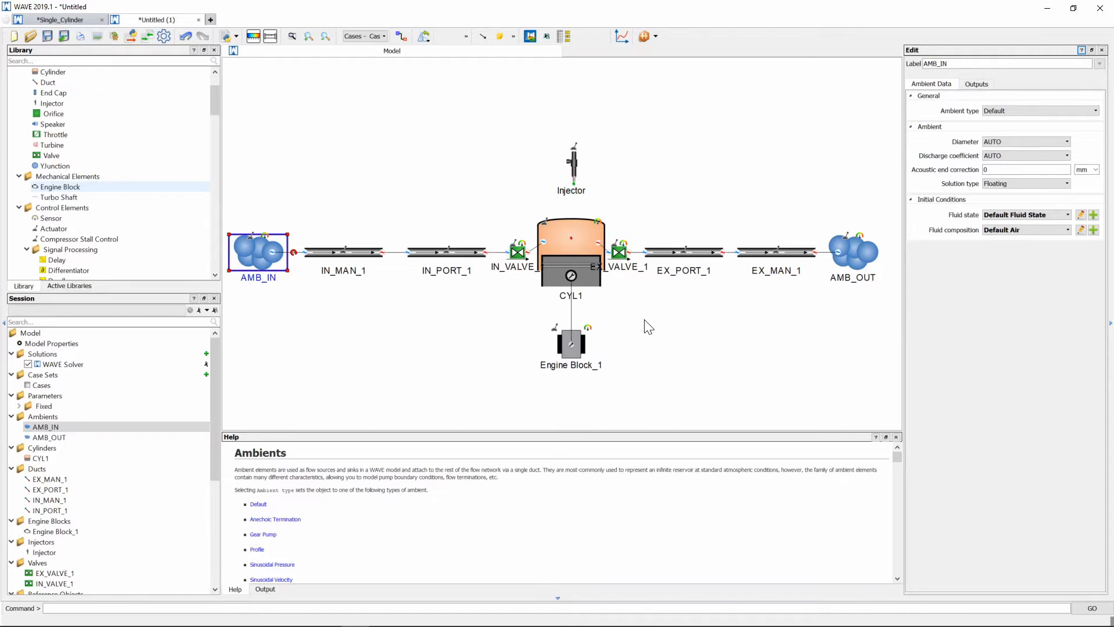
left_click(583, 245)
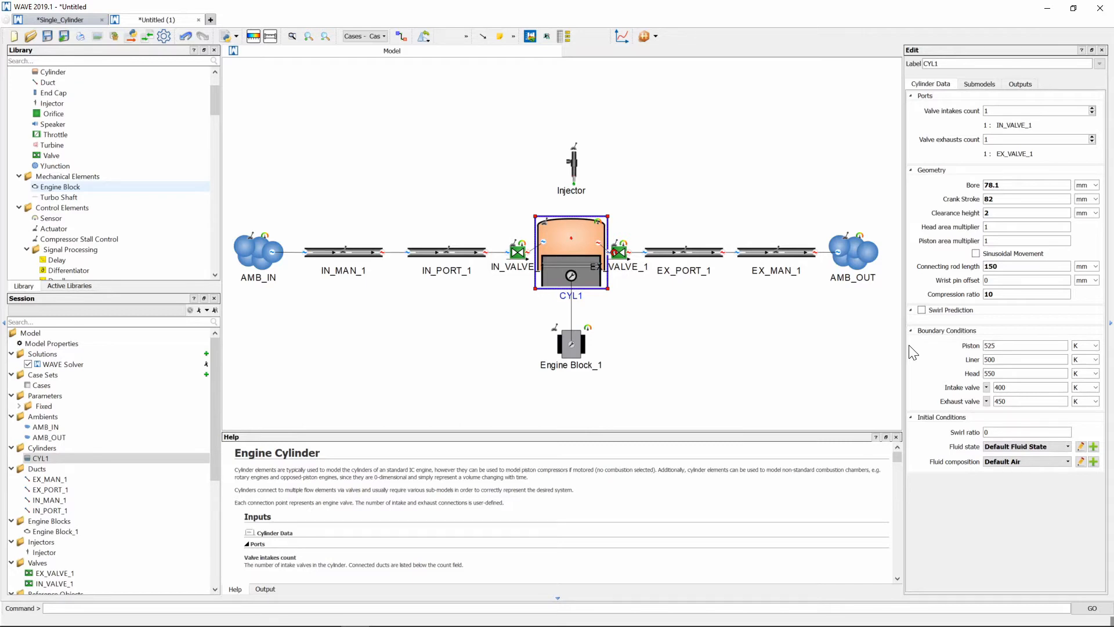
Step: Set the IN_MAN_1 duct's left diameter to 40 mm and its right diameter to 35 mm
left_click(364, 260)
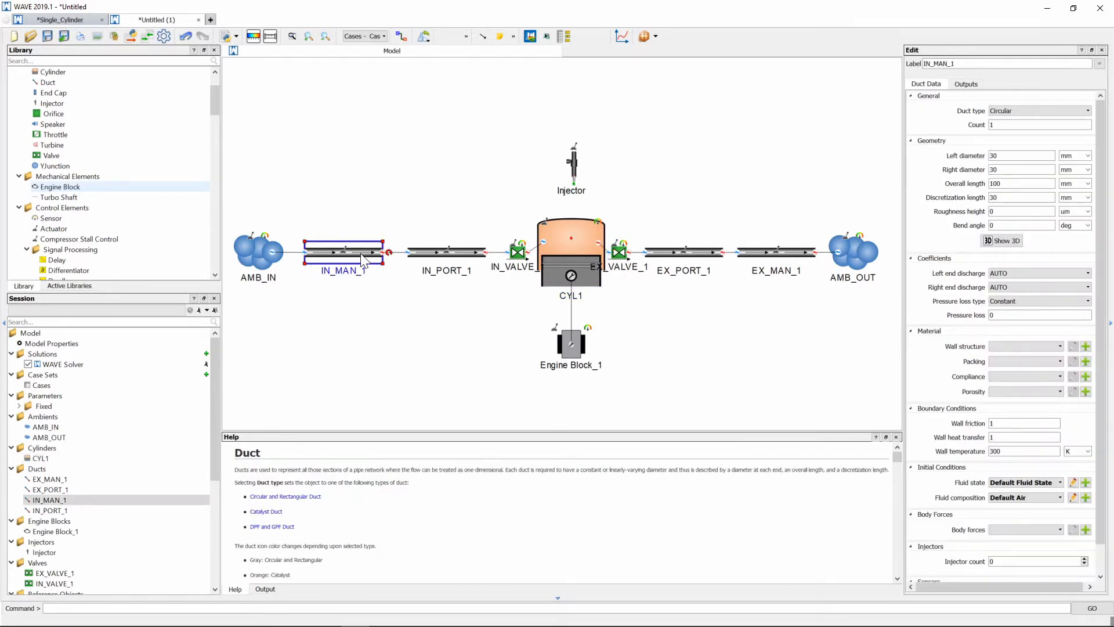
double_click(1010, 155)
type("40")
key("Return")
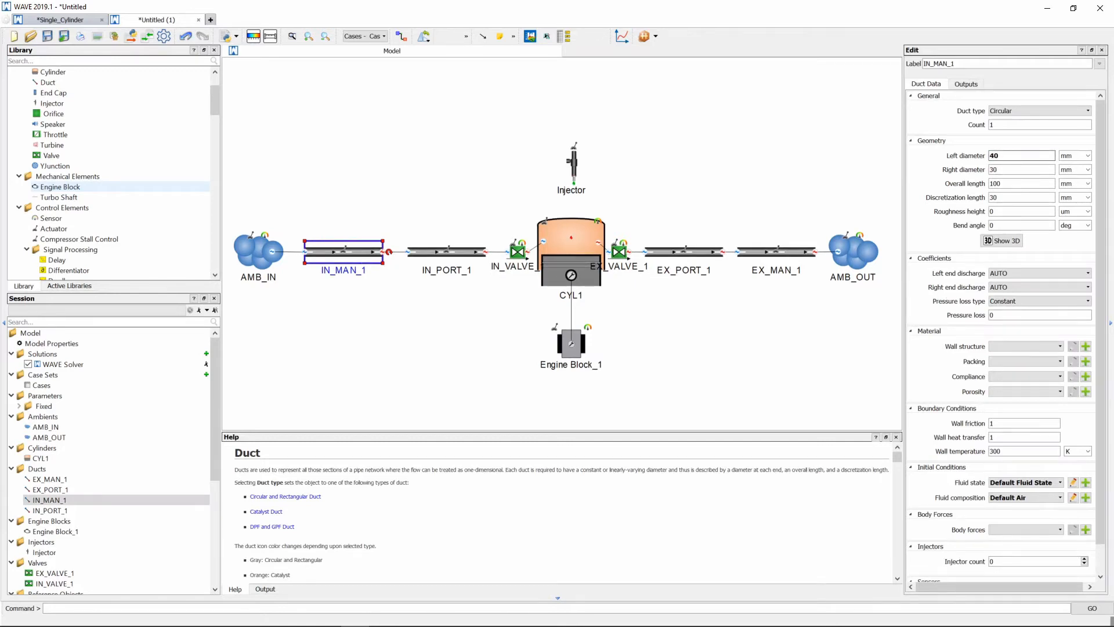
double_click(1011, 170)
type("35")
Step: Set the IN_PORT_1 duct's left and right diameters to 35 mm and its overall length to 50 mm
left_click(464, 257)
double_click(1011, 155)
type("35")
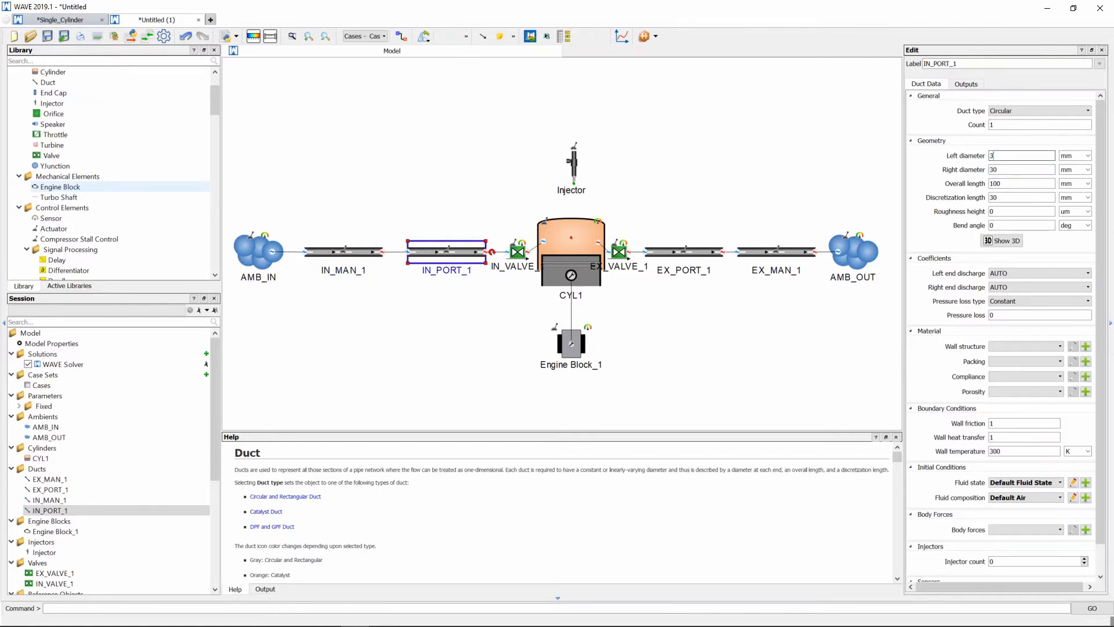
double_click(1010, 170)
type("35")
key("Tab")
type("50")
Step: Set the EX_PORT_1 duct's left diameter to 28 mm
left_click(702, 256)
double_click(1011, 156)
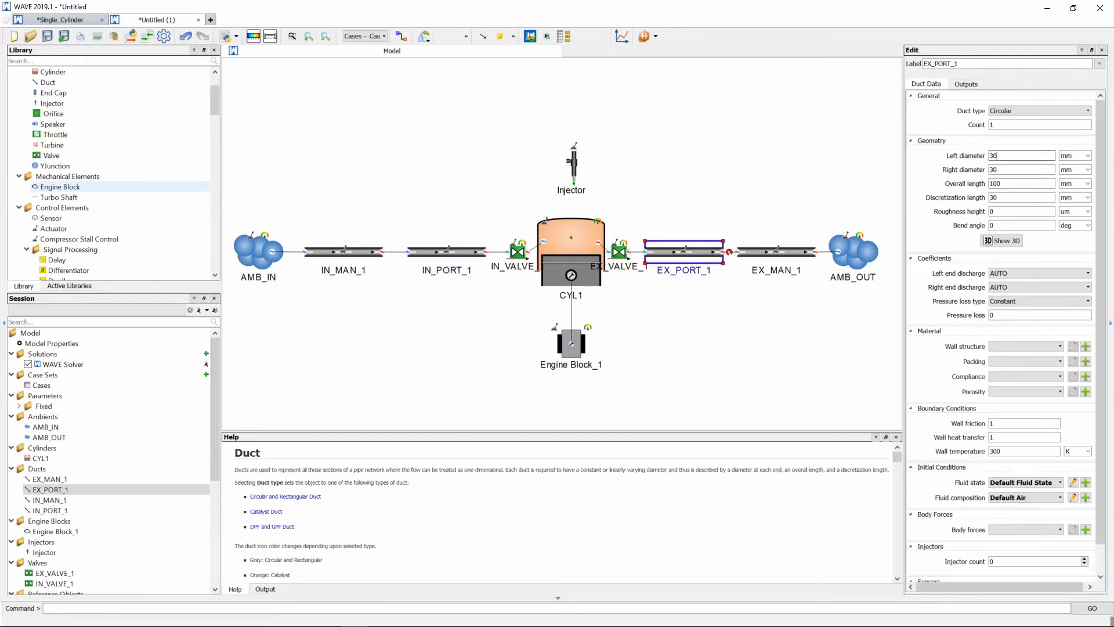
type("28")
key("Tab")
key("Tab")
Step: Set the EX_MAN_1 duct's left diameter to 28 mm
left_click(793, 251)
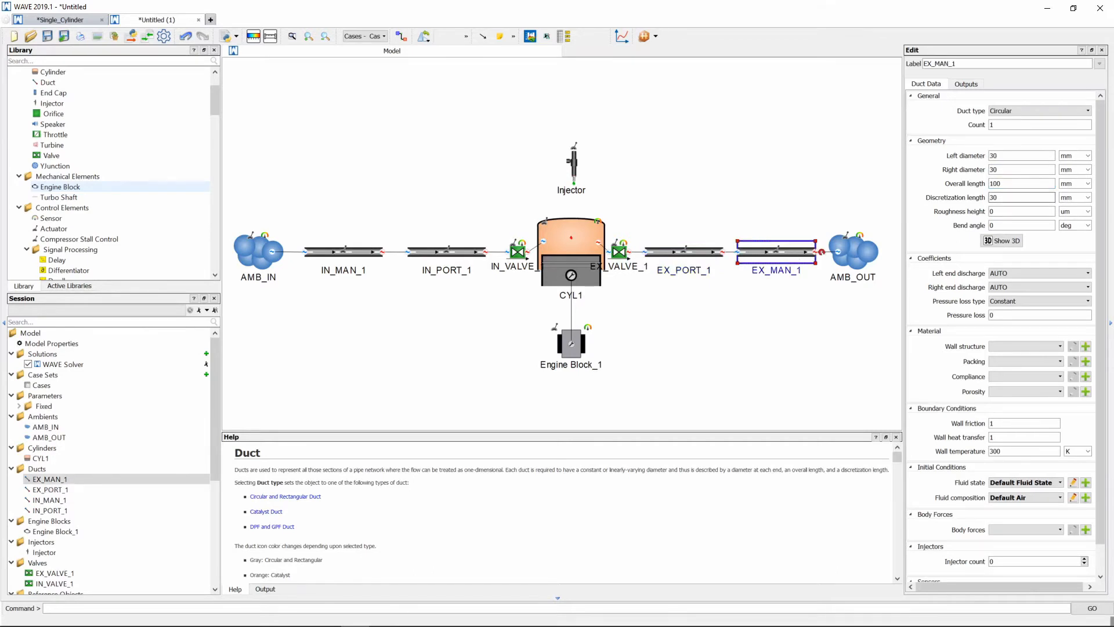
double_click(1002, 156)
type("28")
key("Tab")
double_click(993, 169)
key("Tab")
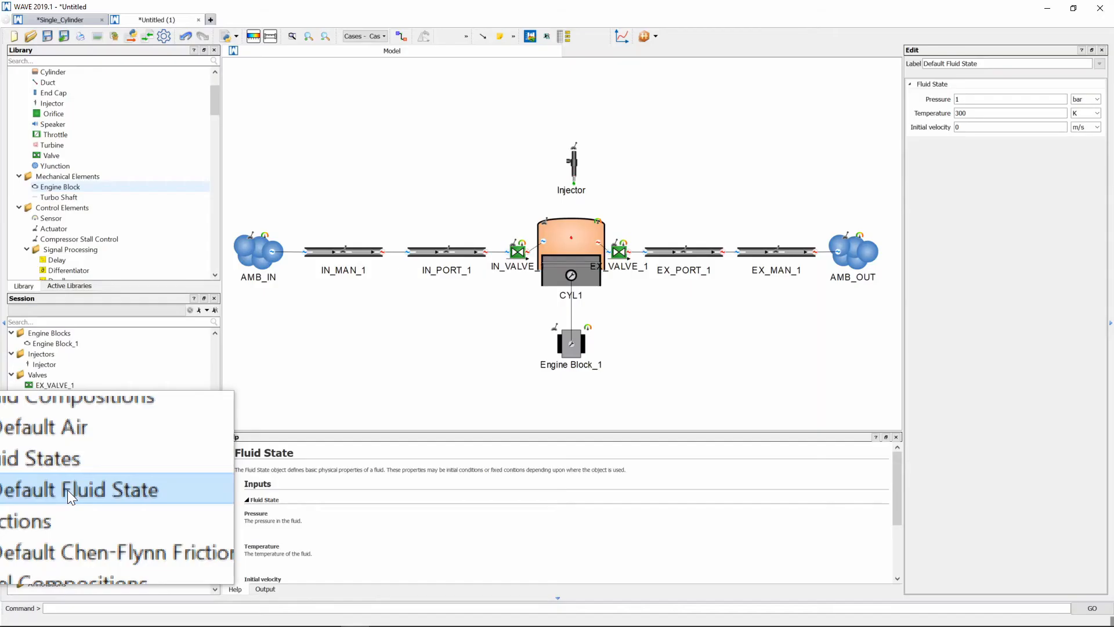
Step: Copy the Default Fluid State as the basis for the Exhaust_initial and intake_initial fluid states
right_click(67, 490)
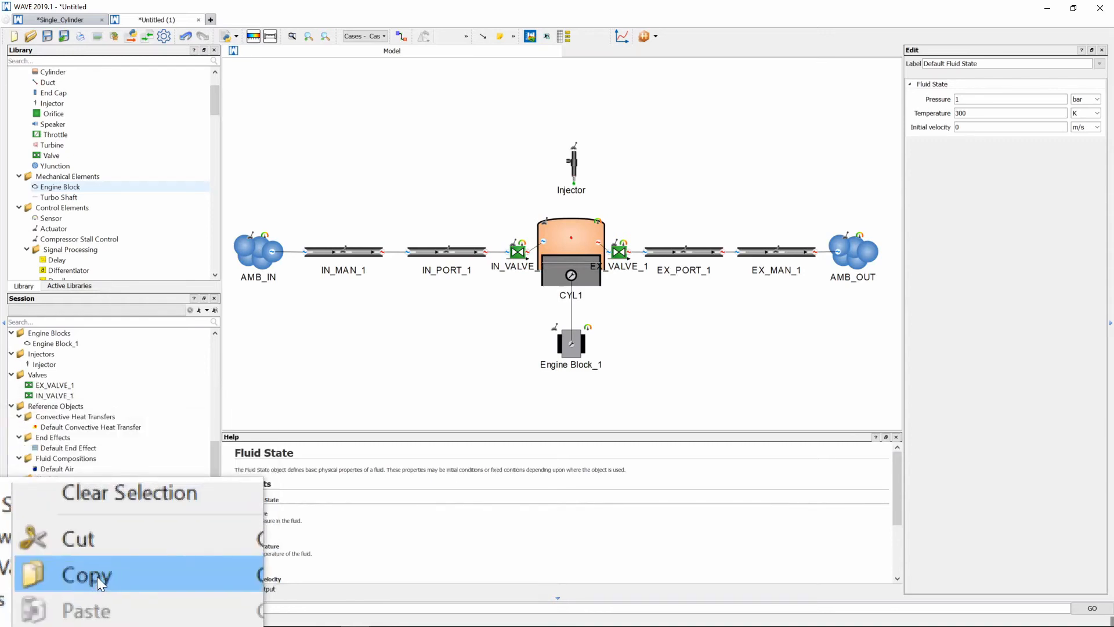
left_click(96, 576)
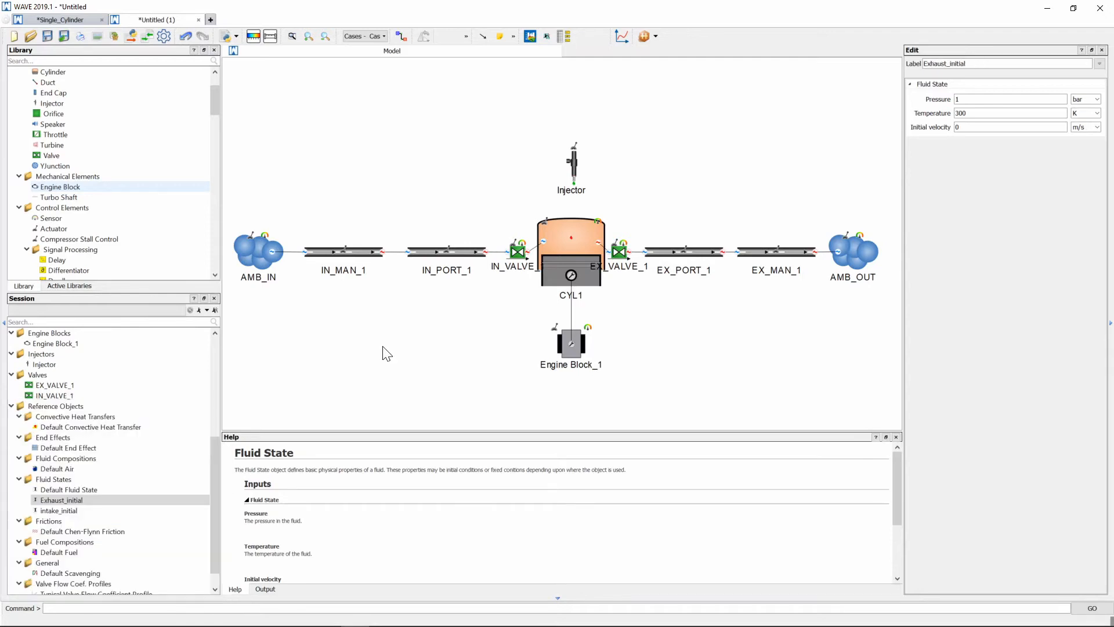
scroll(370, 350, "up", 1)
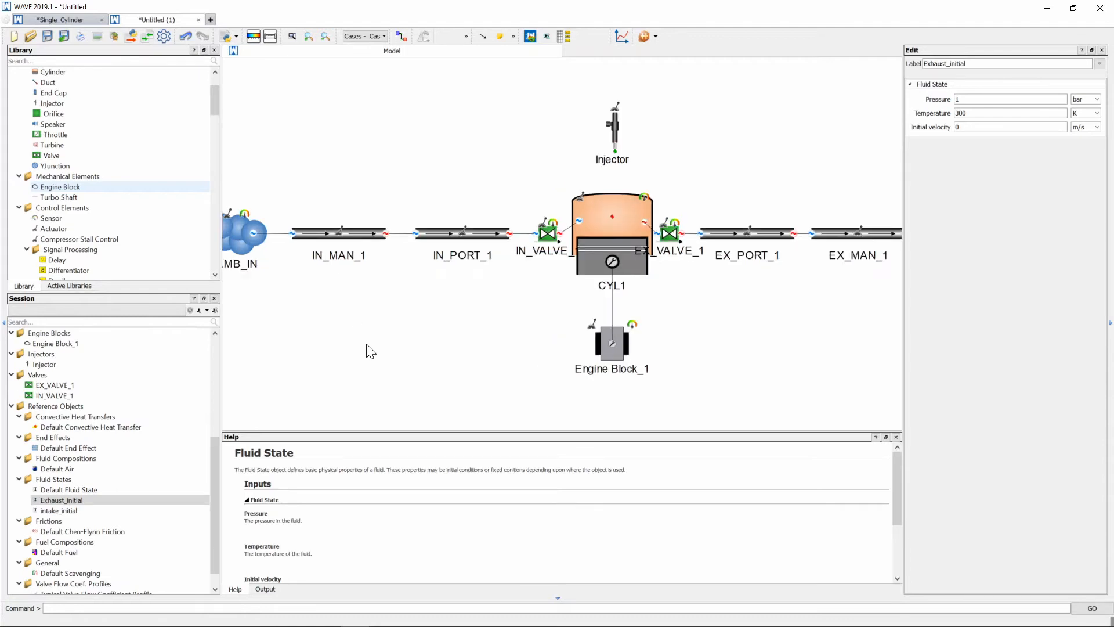
scroll(370, 350, "down", 1)
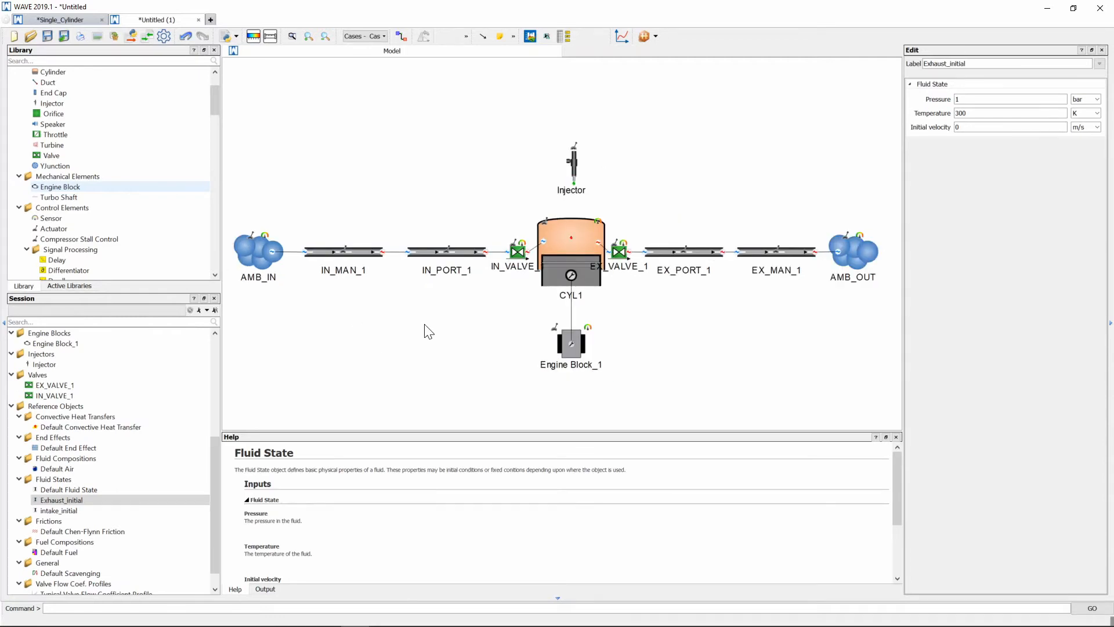
Step: Select AMB_IN together with IN_MAN_1 and IN_PORT_1 and set the ducts' fluid state to intake_initial
left_click_drag(231, 212, 492, 317)
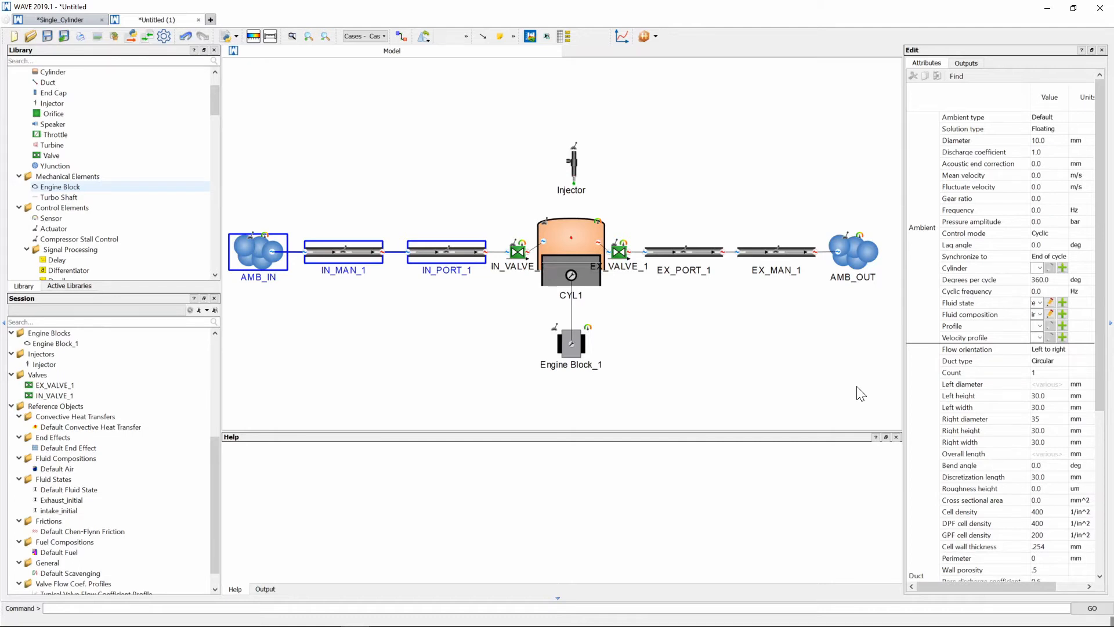
key("super+plus")
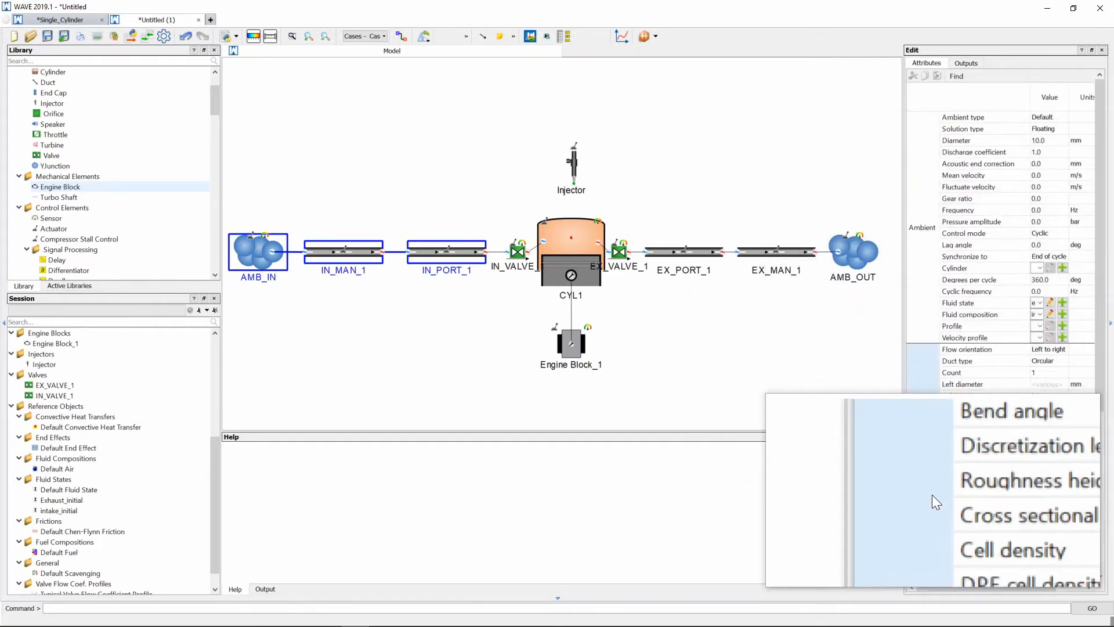
scroll(935, 473, "down", 3)
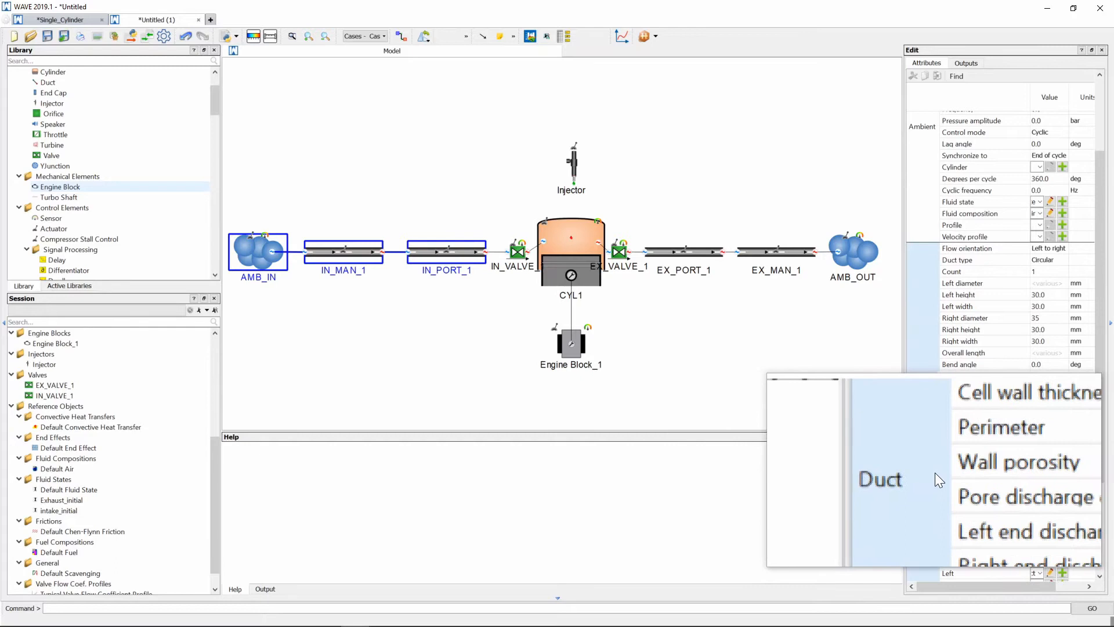
scroll(935, 473, "down", 4)
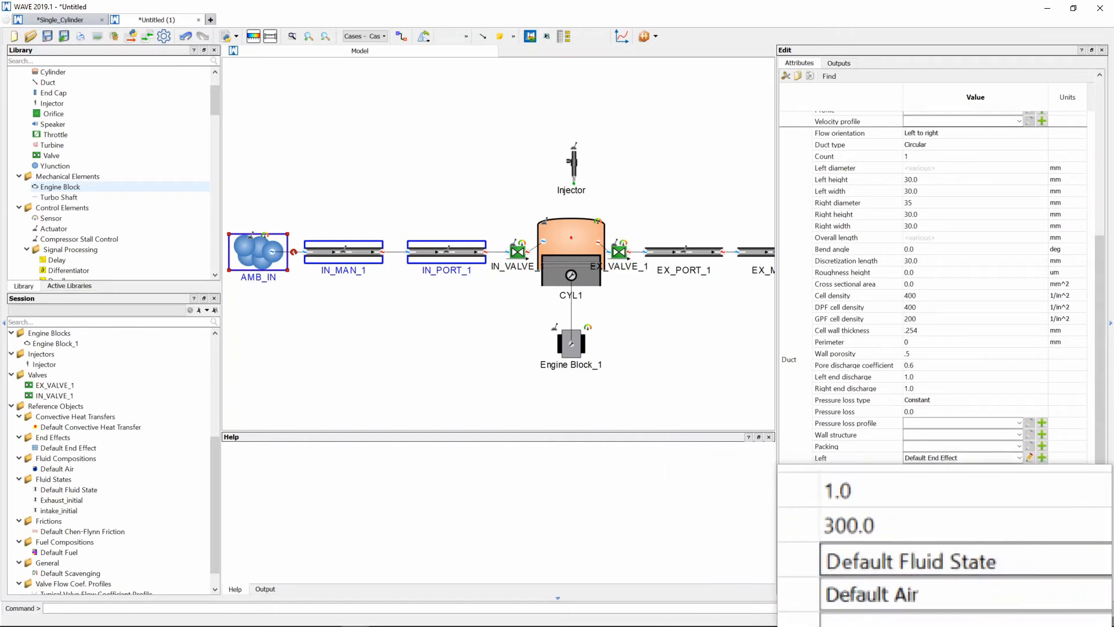
left_click(1022, 562)
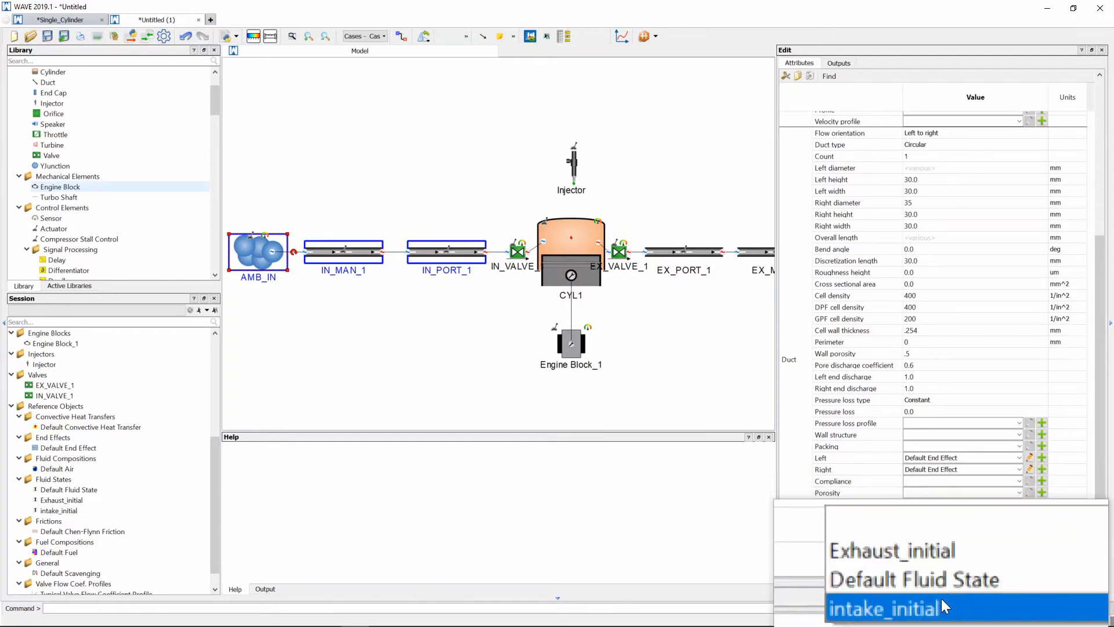
left_click(941, 600)
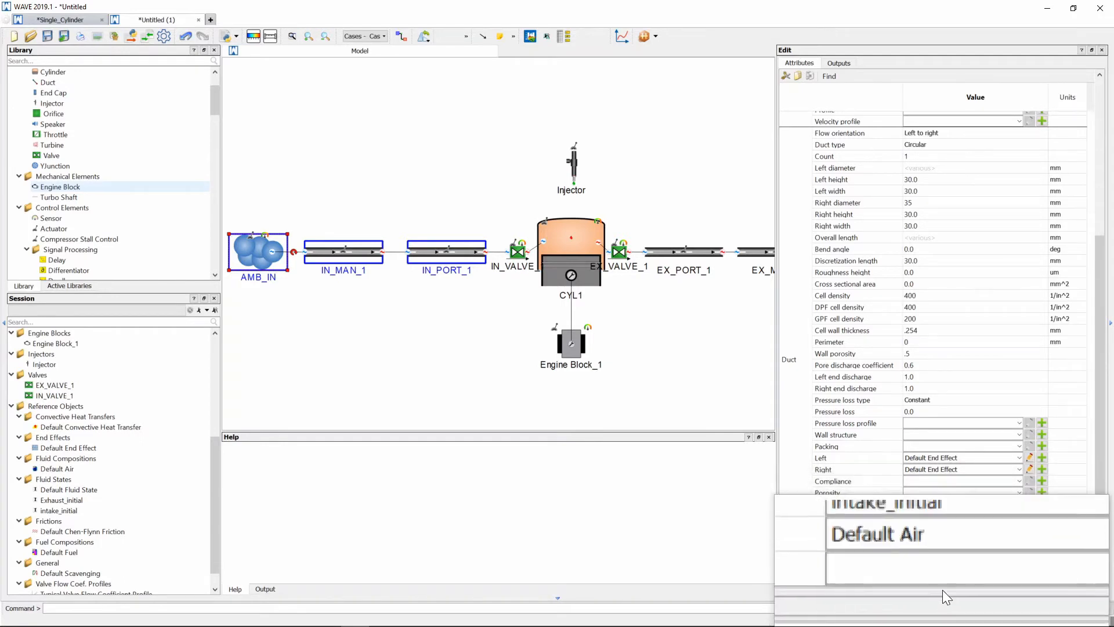
Step: Select EX_PORT_1 and EX_MAN_1 together with AMB_OUT and set the ambient's fluid state to Exhaust_initial
left_click_drag(656, 187, 803, 337)
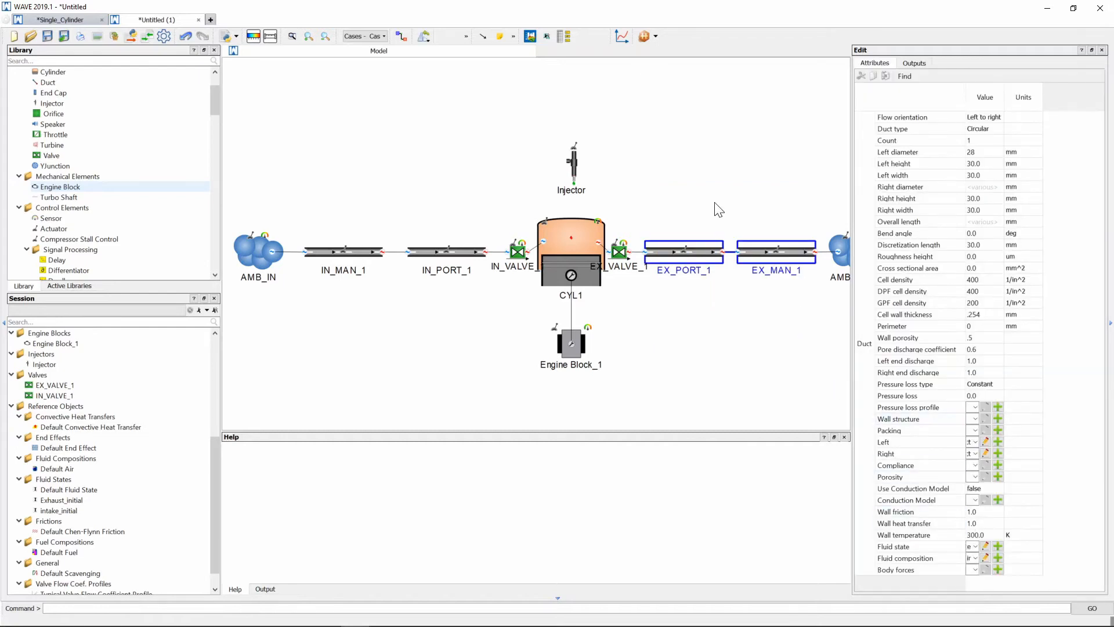
left_click(840, 250, "ctrl")
left_click(1050, 305)
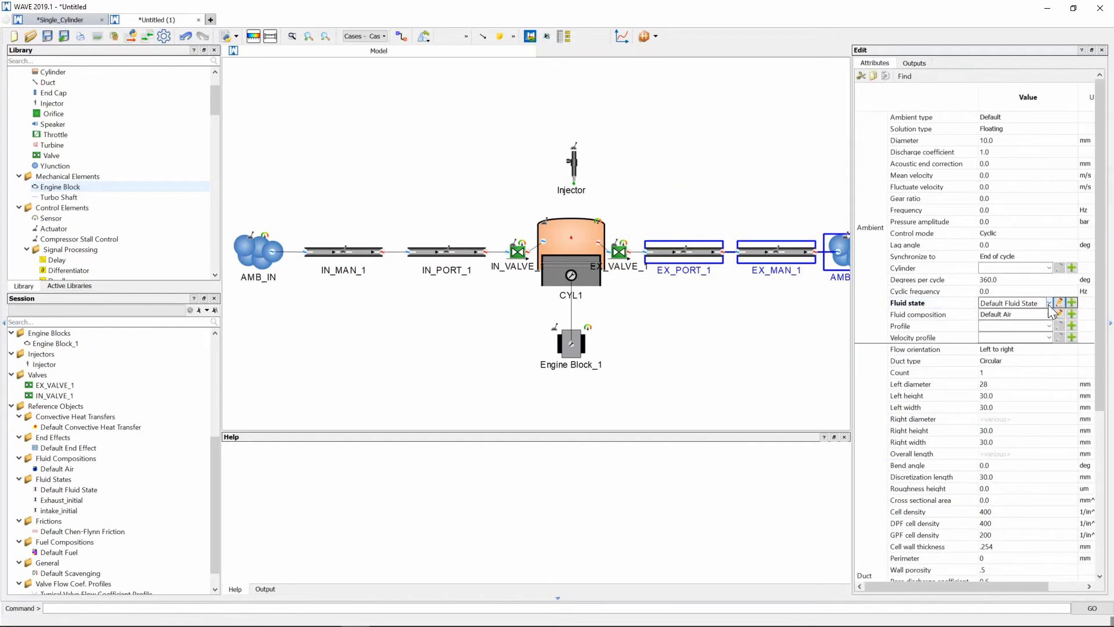
left_click(1050, 304)
left_click(1017, 333)
scroll(1020, 505, "down", 7)
left_click(662, 338)
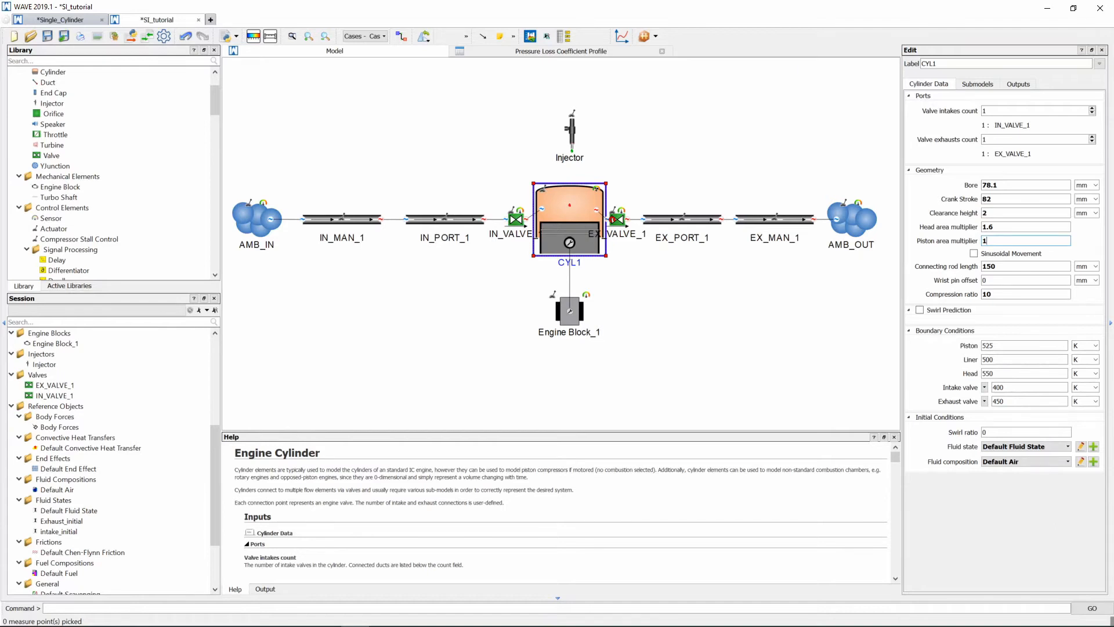
Step: Add an SI Wiebe Combustion model as the combustion submodel of cylinder CYL1
left_click(978, 84)
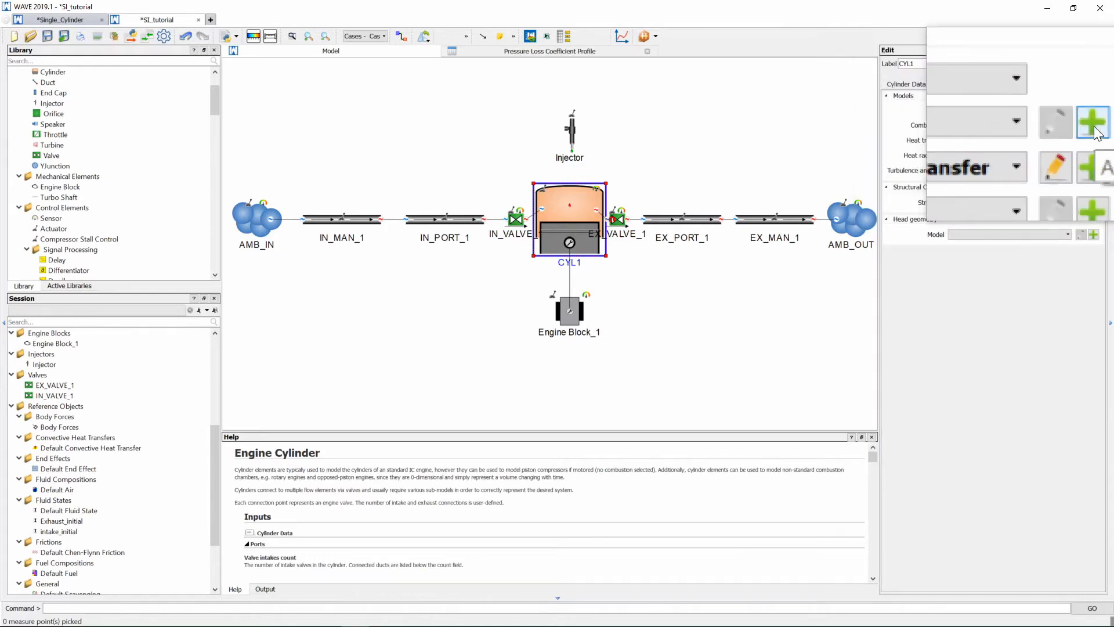
left_click(1095, 131)
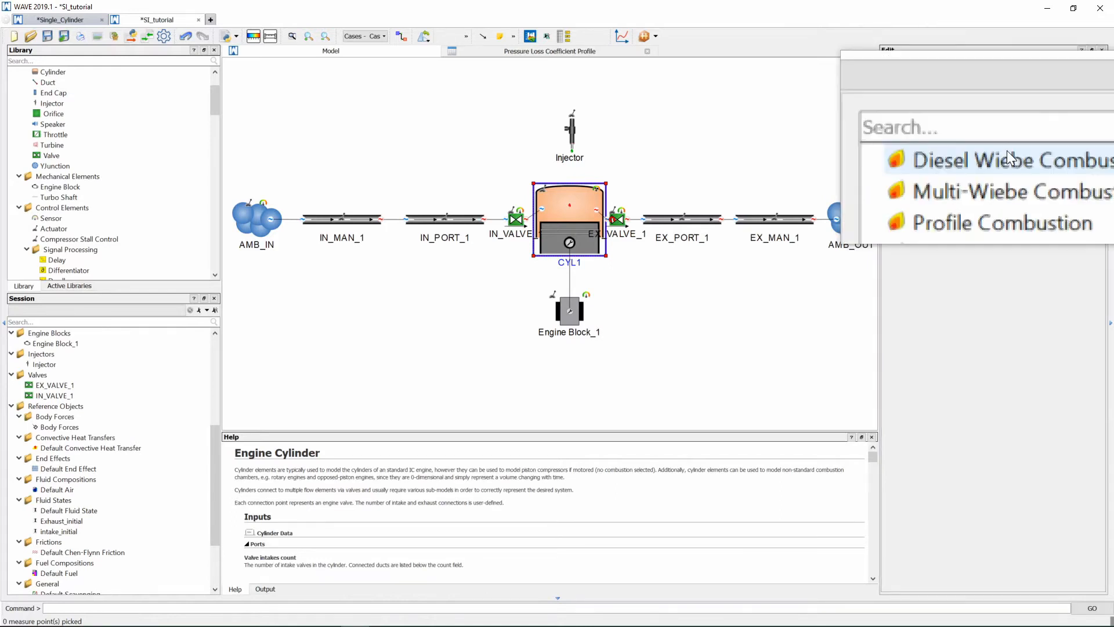
scroll(1010, 167, "down", 2)
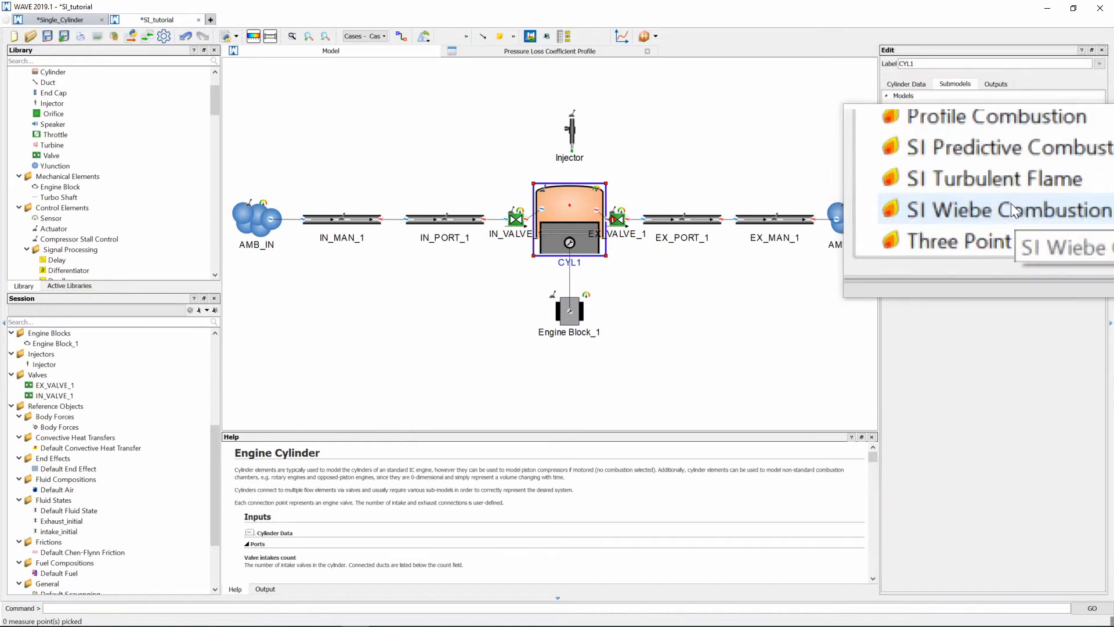
left_click(1013, 210)
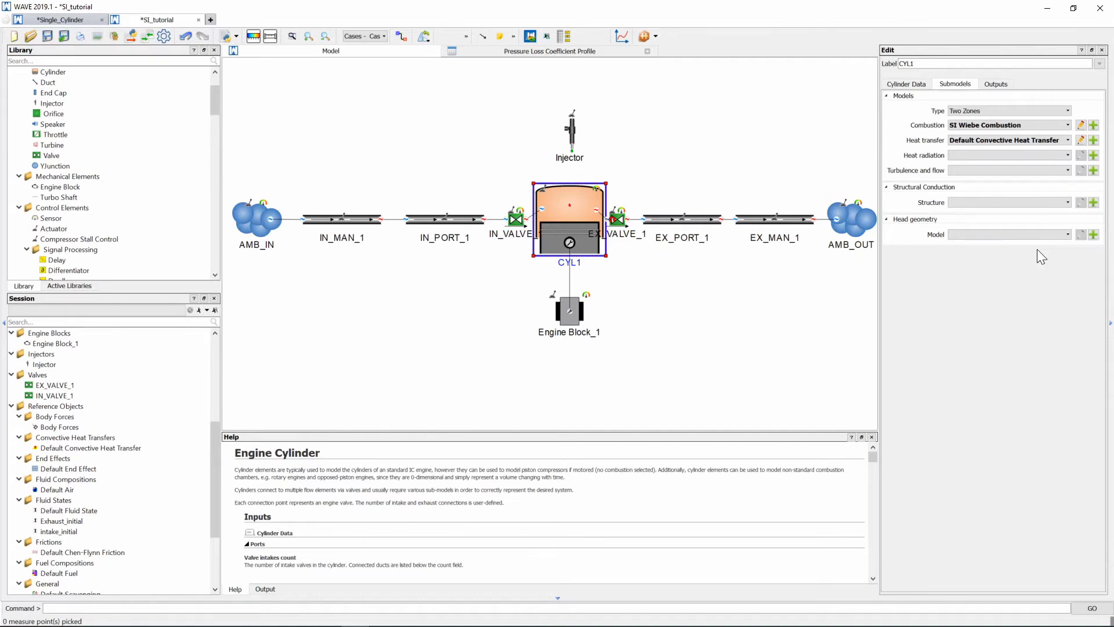
Step: Set the mixture type of Engine_Block_1 to Homogeneous (SI)
left_click(575, 322)
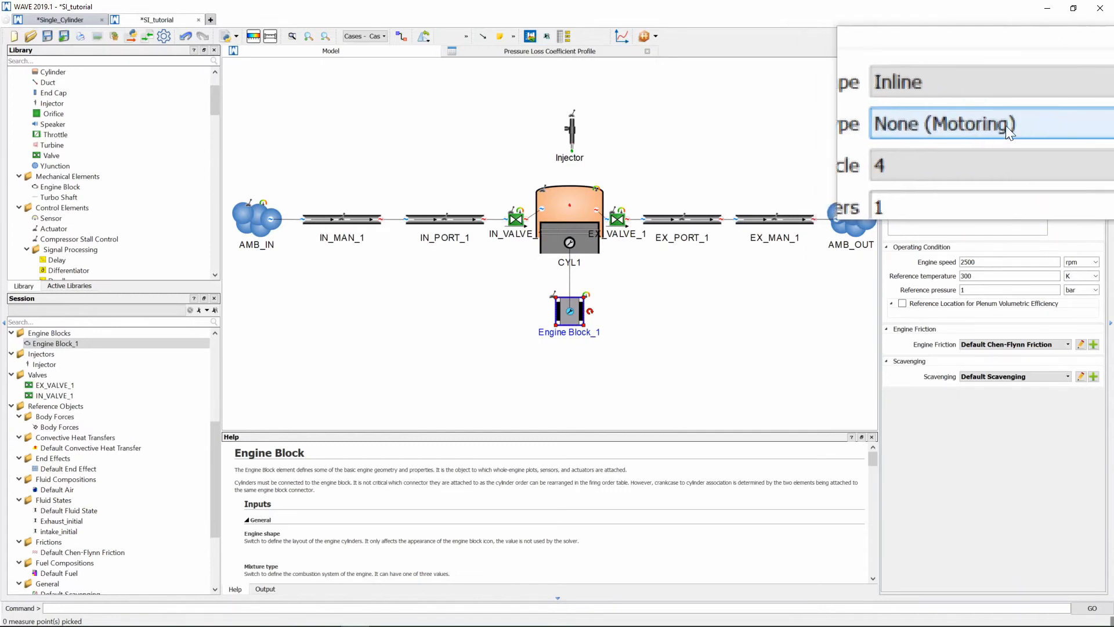
left_click(1023, 128)
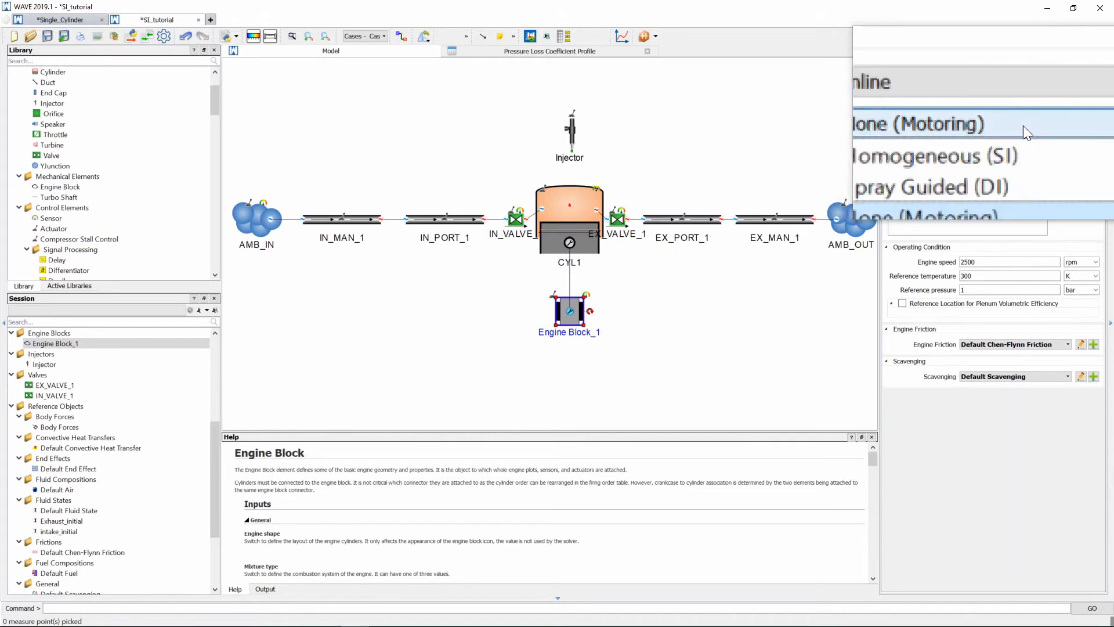
left_click(990, 137)
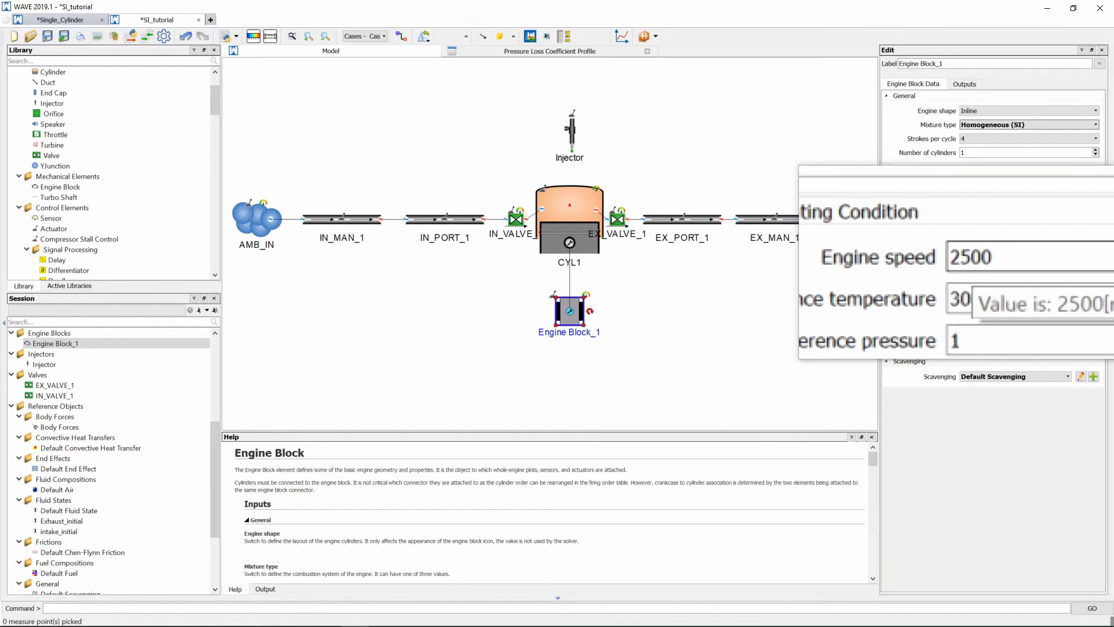
Step: Define the engine block's engine speed by a new parameter Speed with the comment "Engine speed" and a value of 6000 rpm
double_click(968, 263)
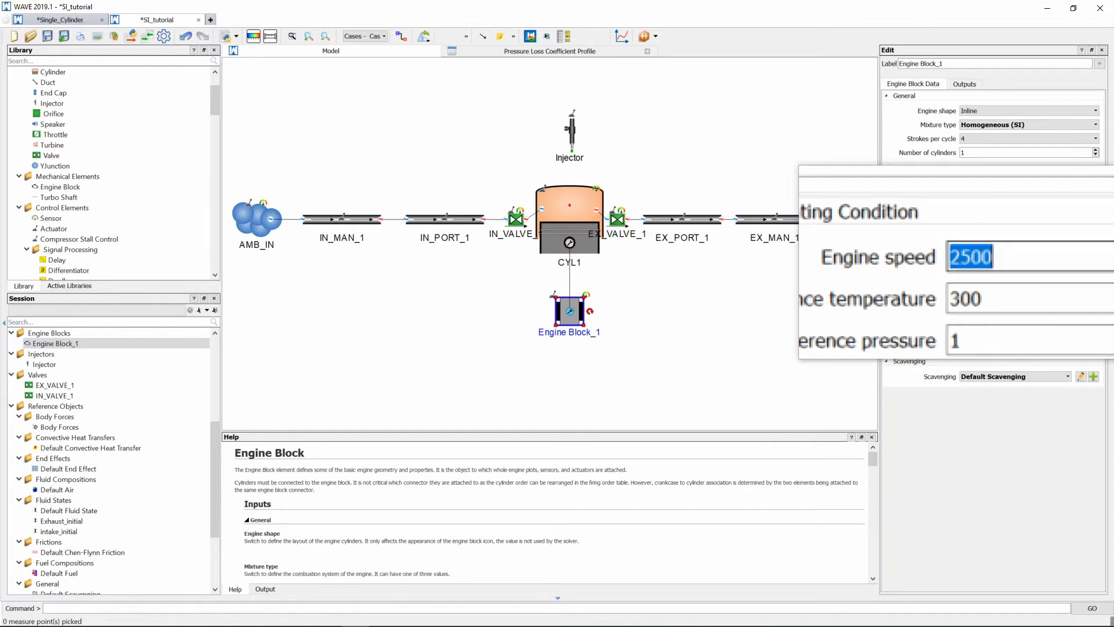
type("Speed")
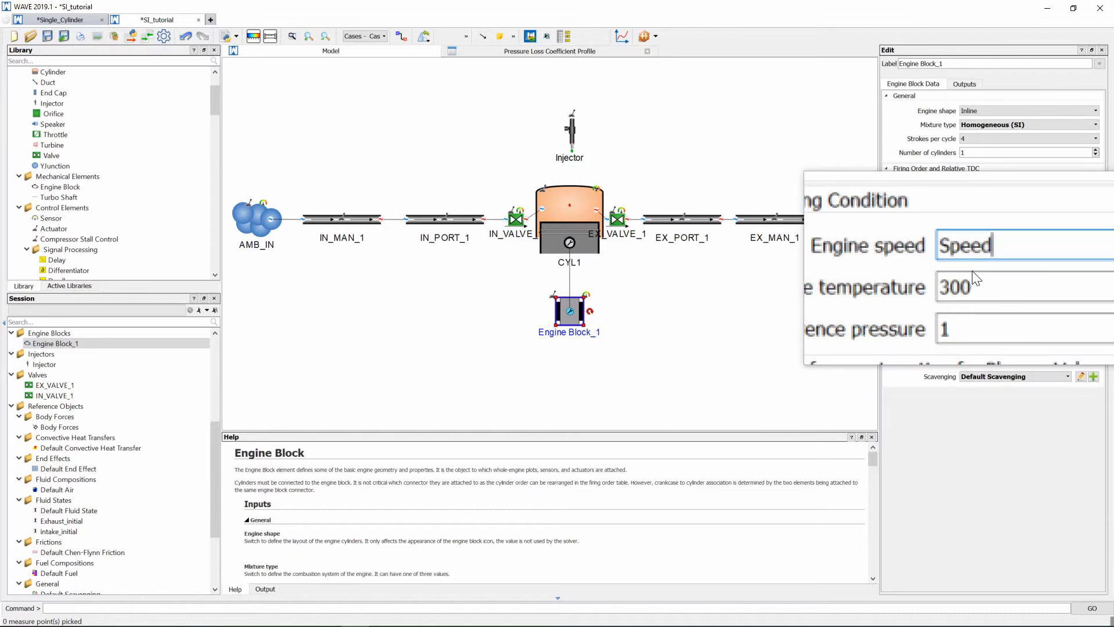
key("Return")
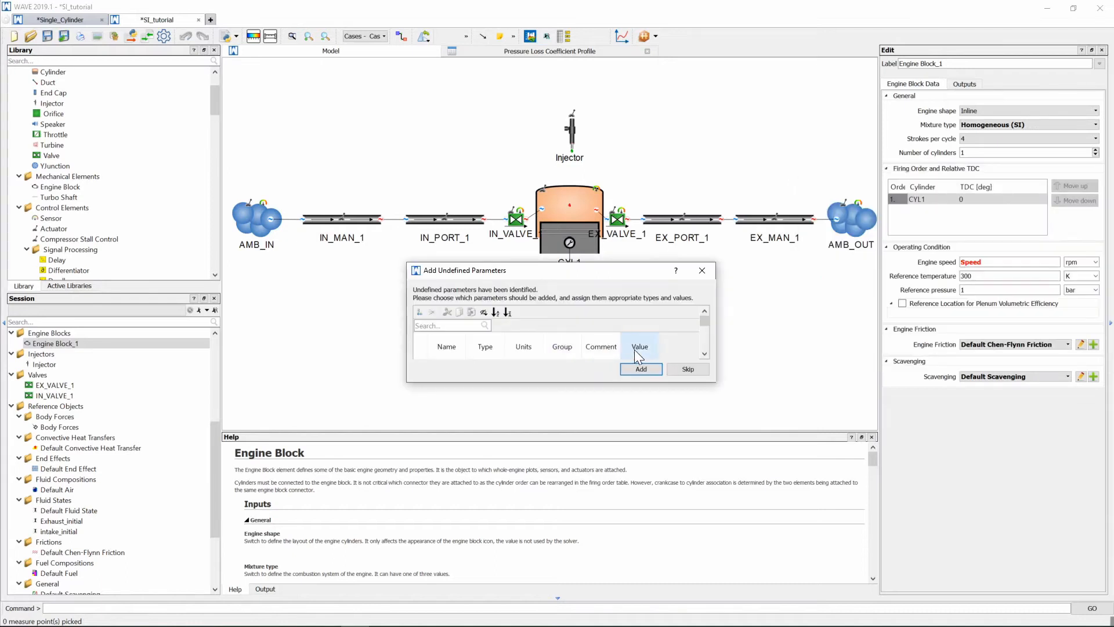
left_click_drag(588, 269, 558, 189)
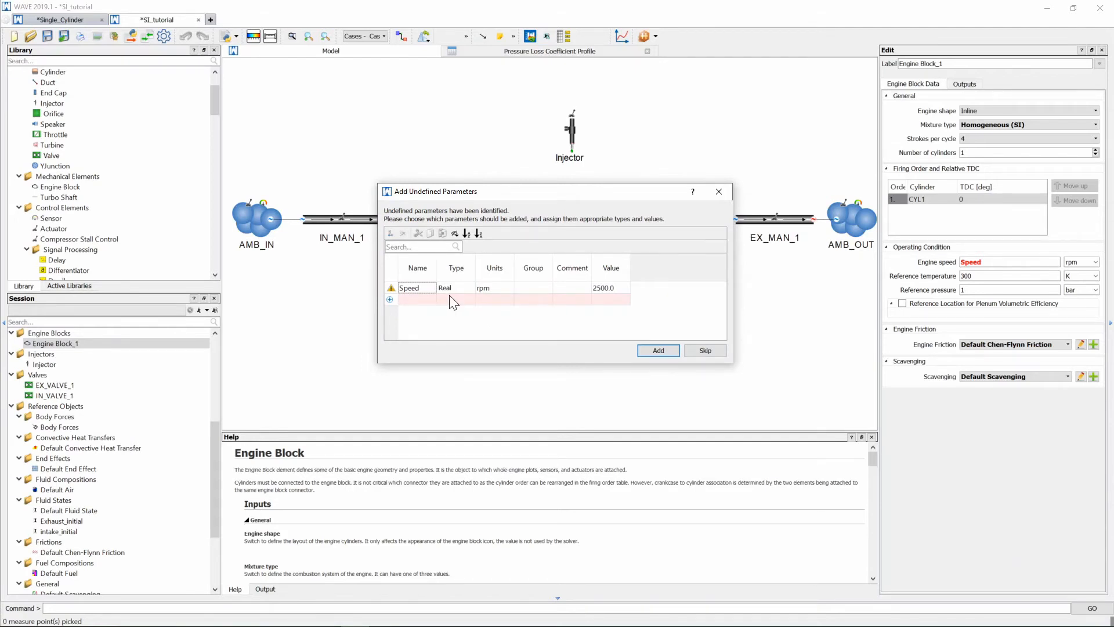
left_click(572, 289)
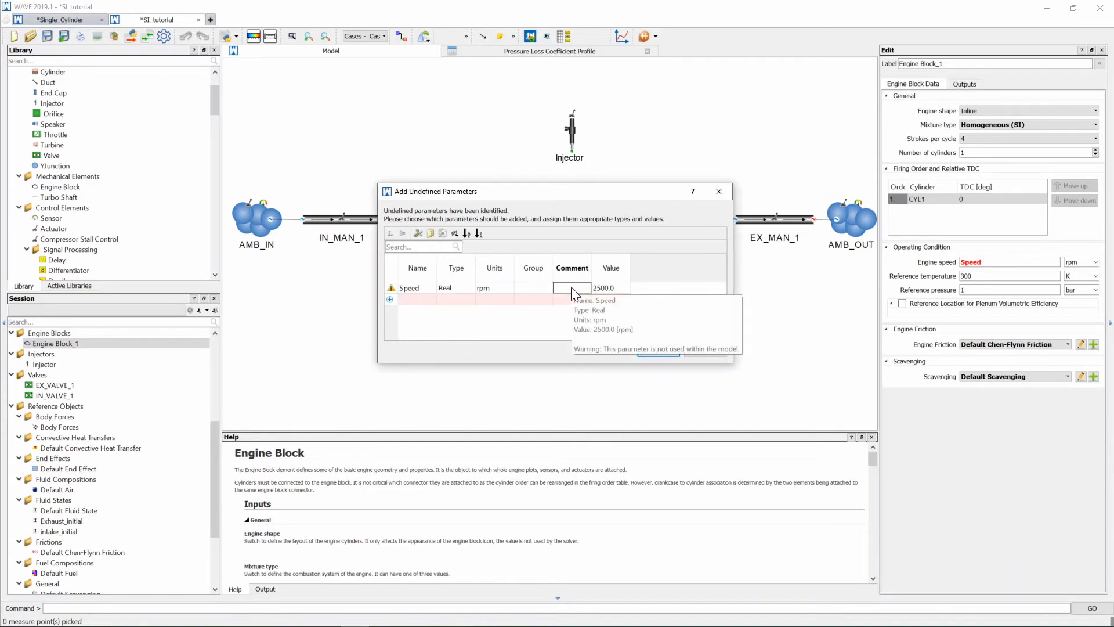
type("Engine speed")
key("Tab")
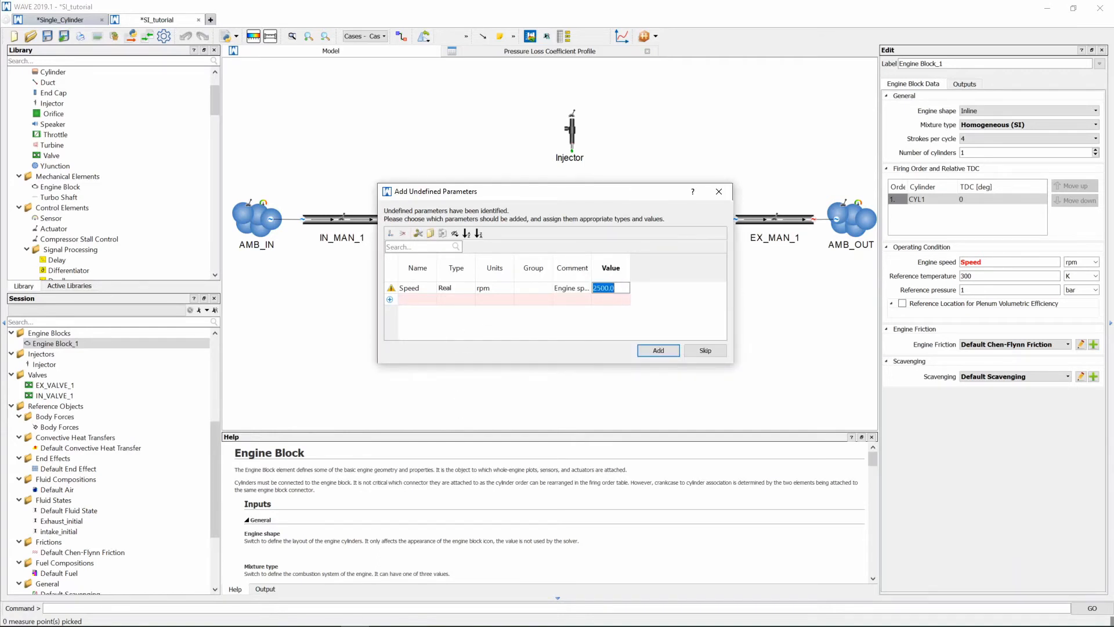
type("6000")
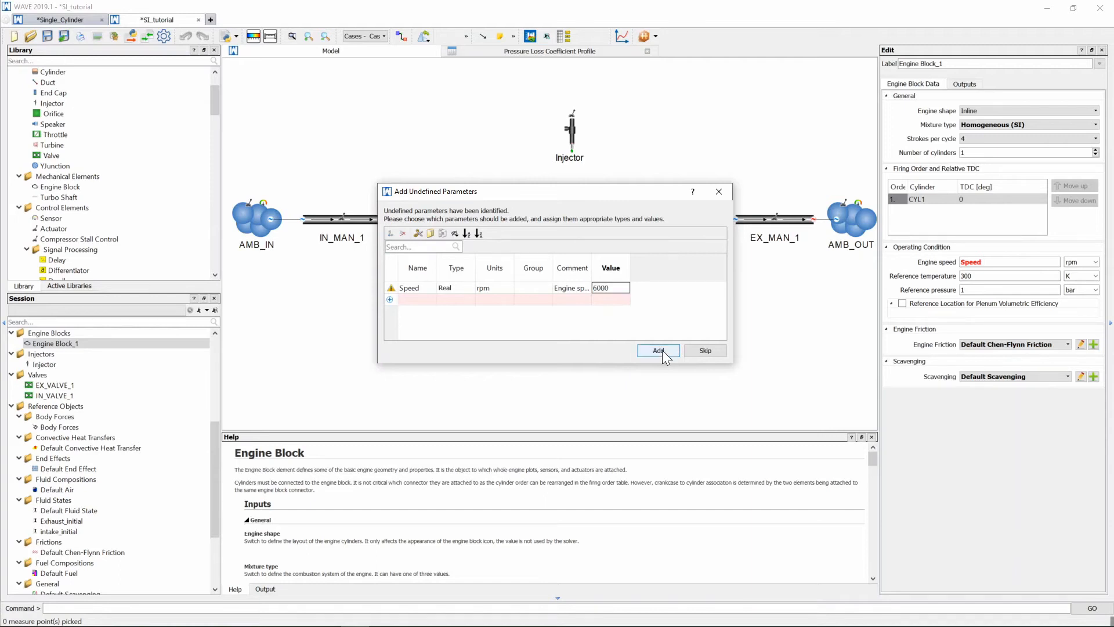
left_click(663, 351)
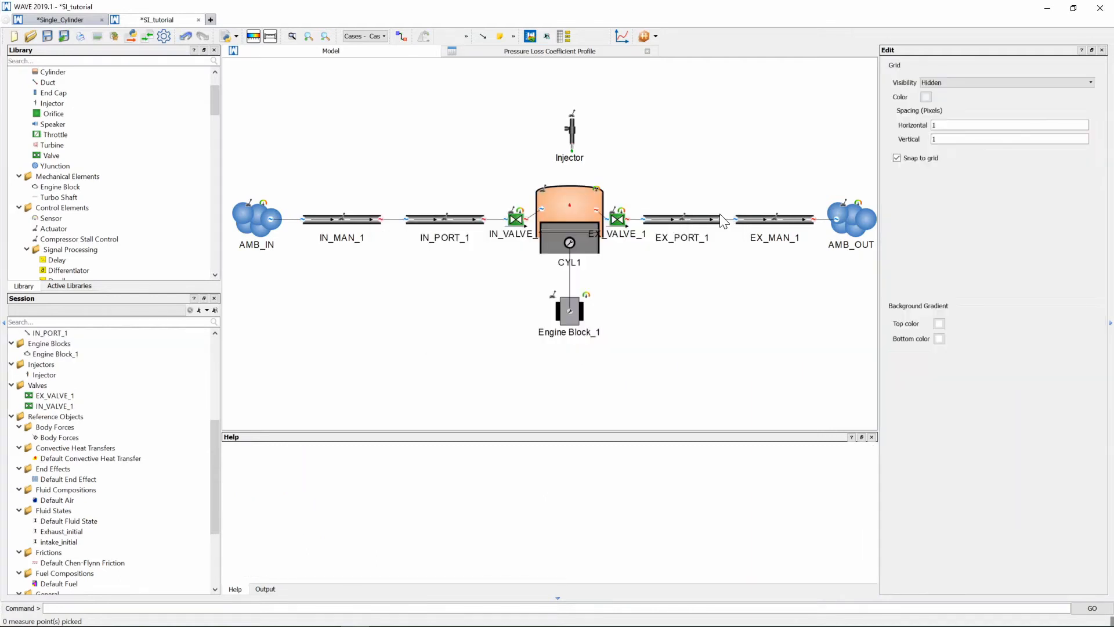
Step: Set the reference diameter of the intake valve IN_VALVE_1 to 35 mm
left_click(516, 224)
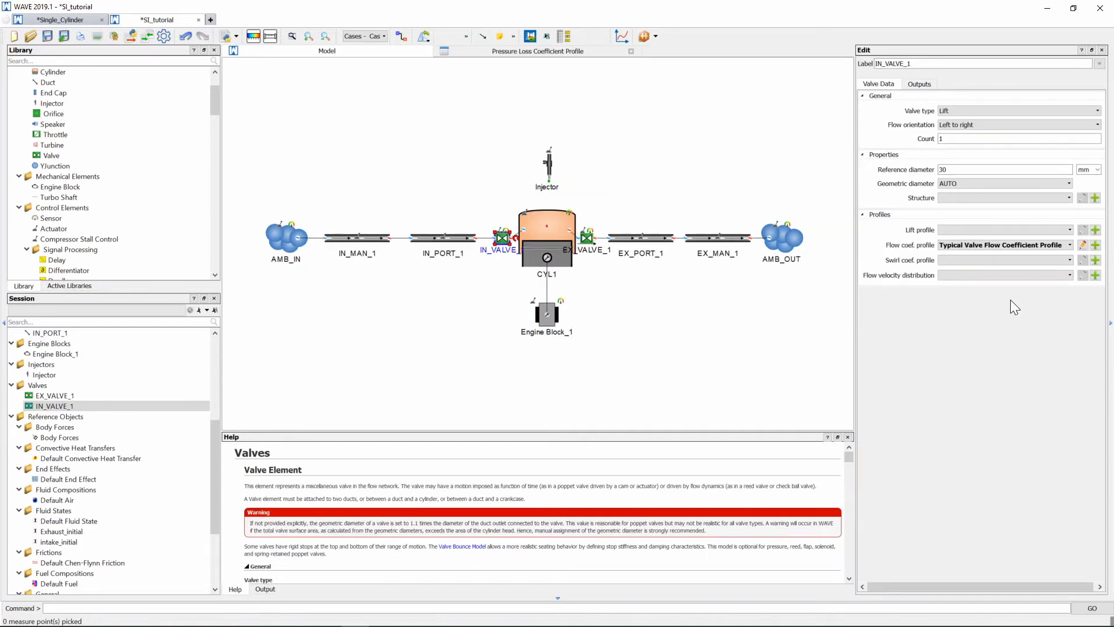
key("BackSpace")
type("5")
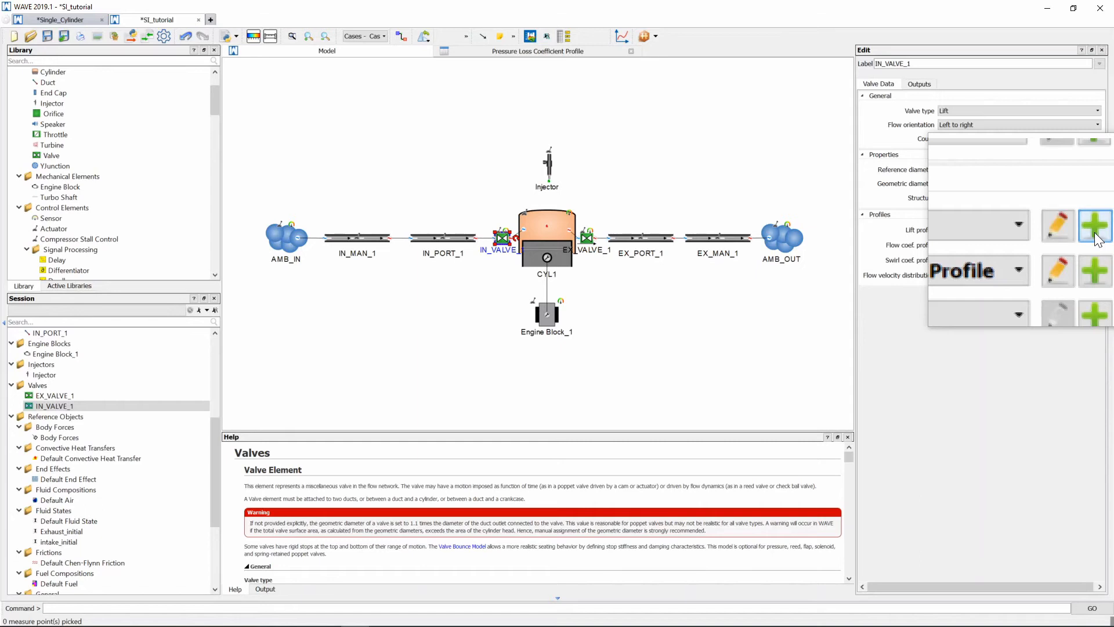
Step: Add a lift profile to IN_VALVE_1, specified by the predefined tag Intake Valve Lift for the SI Tutorial (SI1INT), and view its lift curve
left_click(1095, 238)
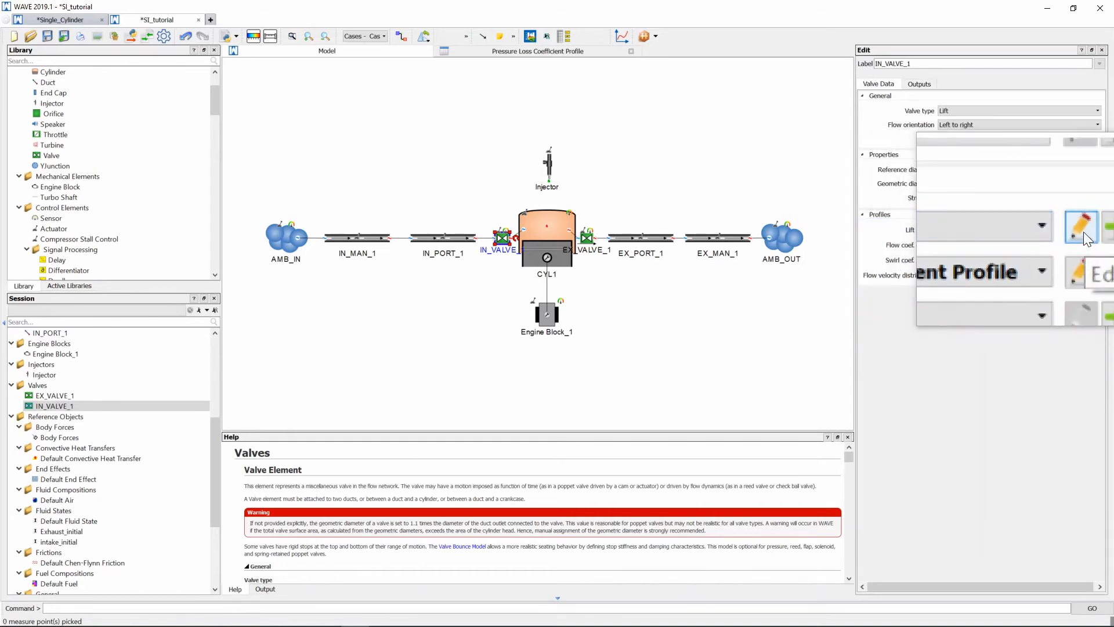
left_click(1081, 227)
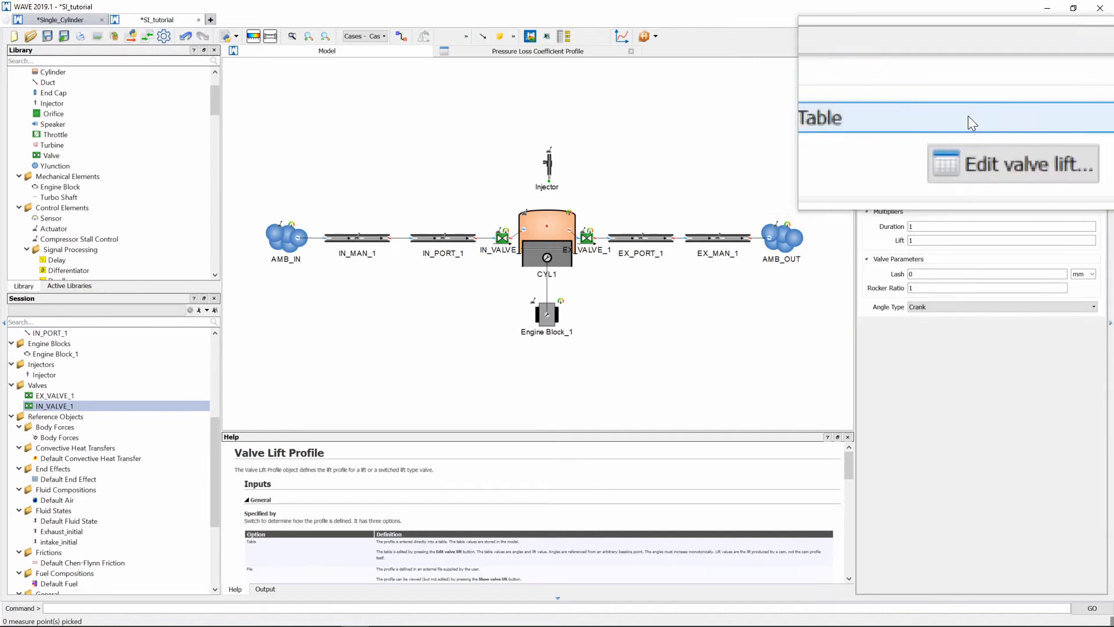
left_click(1061, 117)
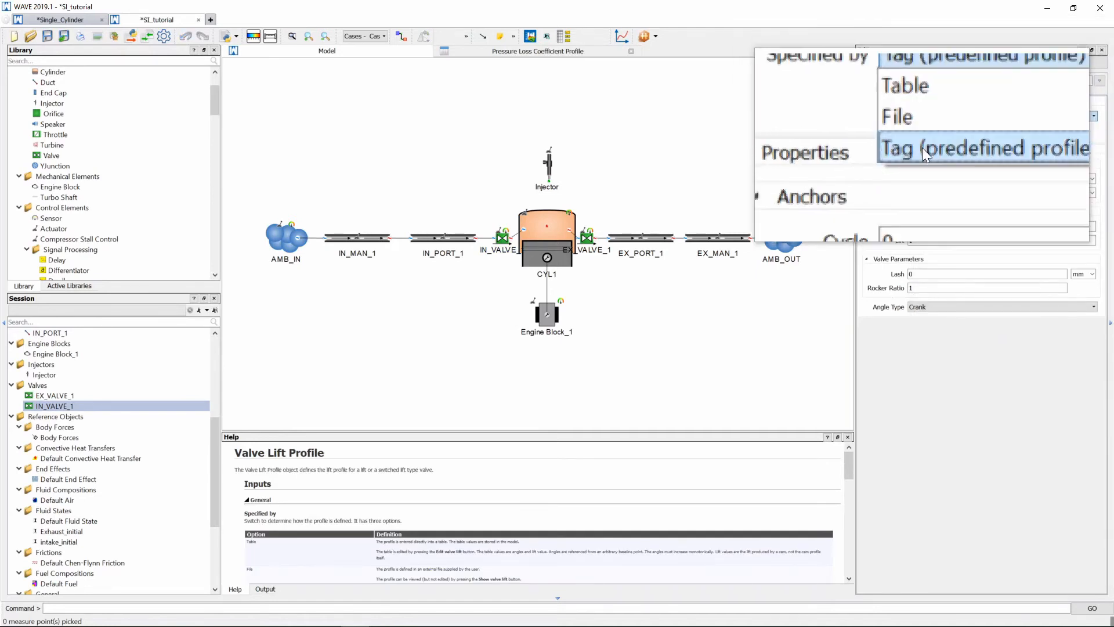
left_click(986, 146)
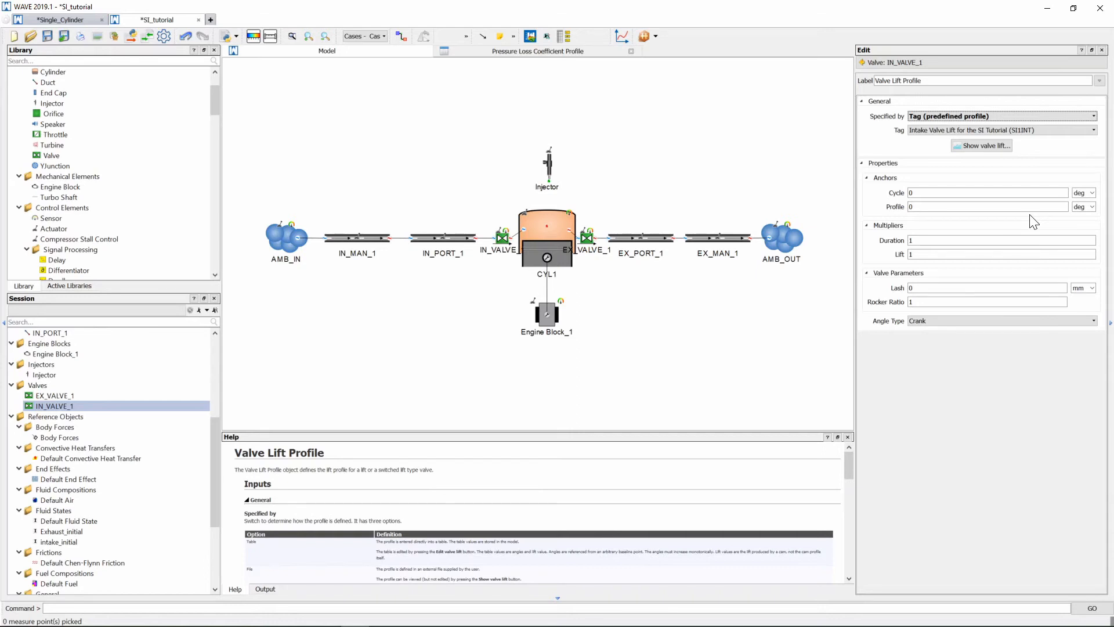
left_click(985, 148)
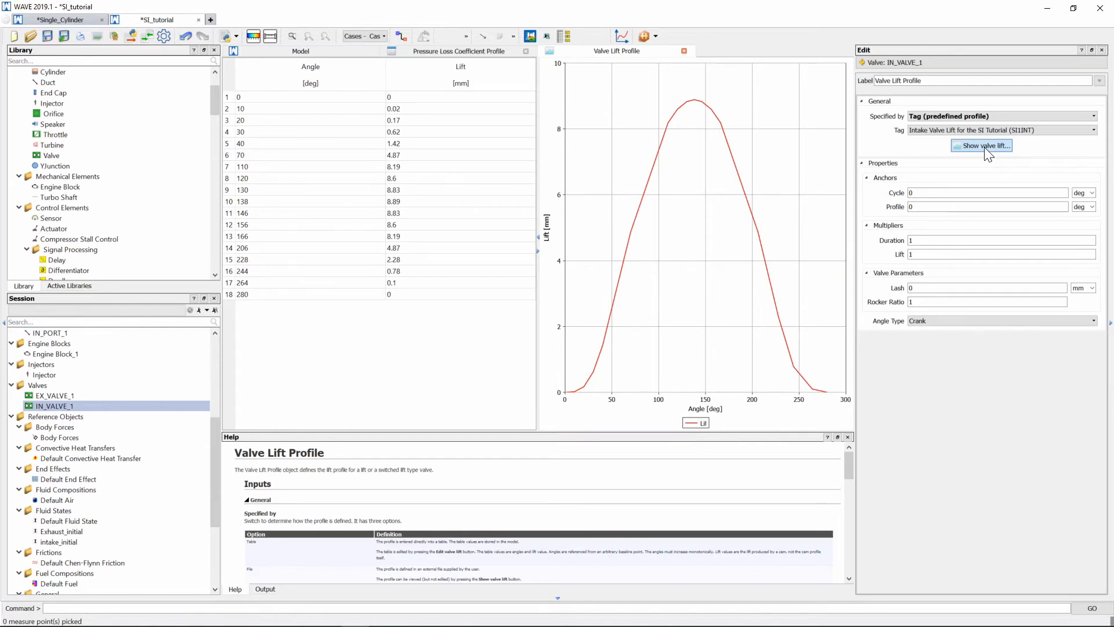
left_click(987, 146)
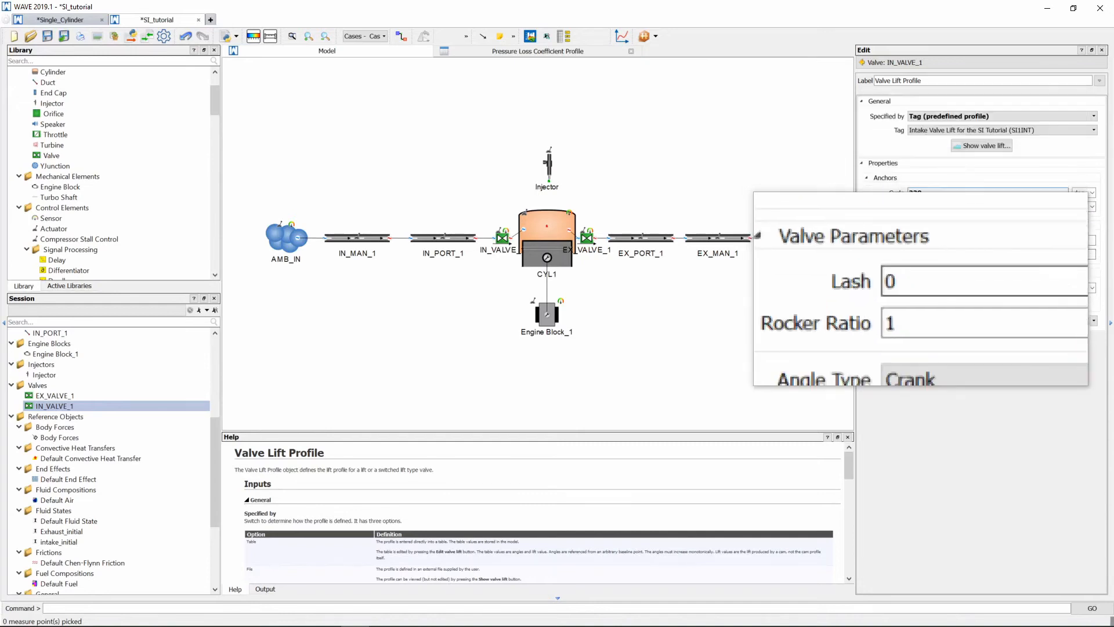
Step: Set the intake valve lift profile's cycle anchor to 330 deg and its lash to 0.15 mm
double_click(920, 286)
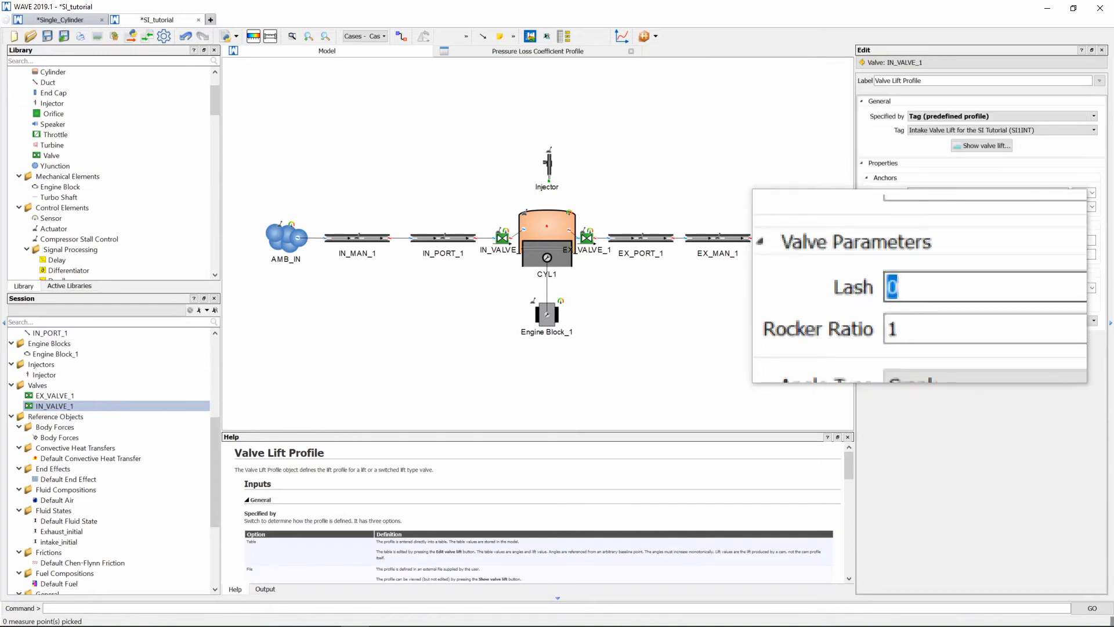
type("0.15")
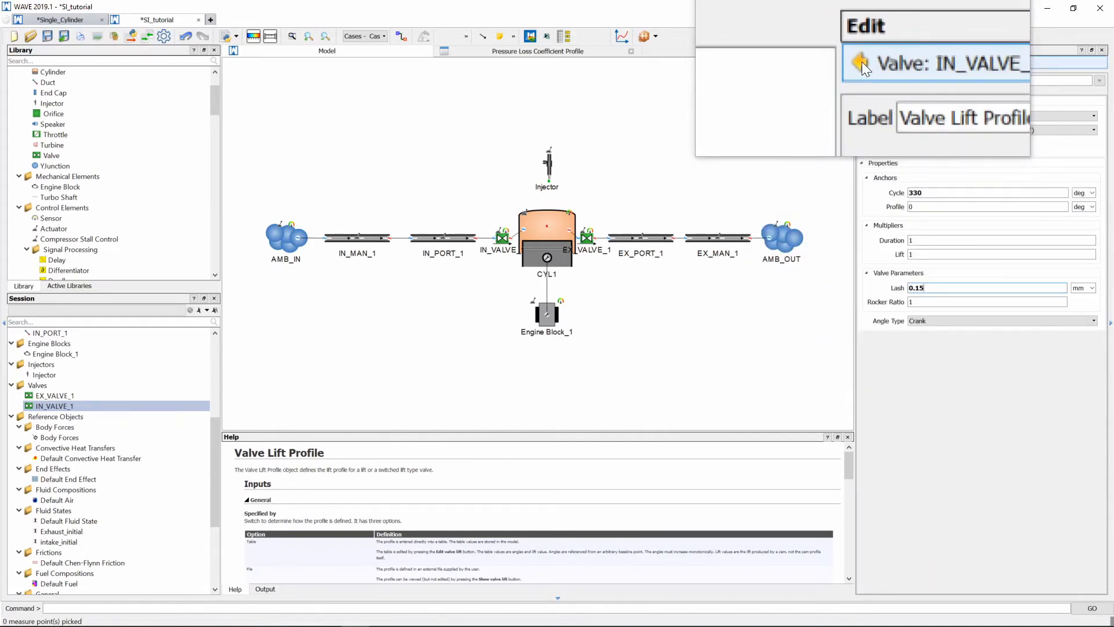
left_click(861, 62)
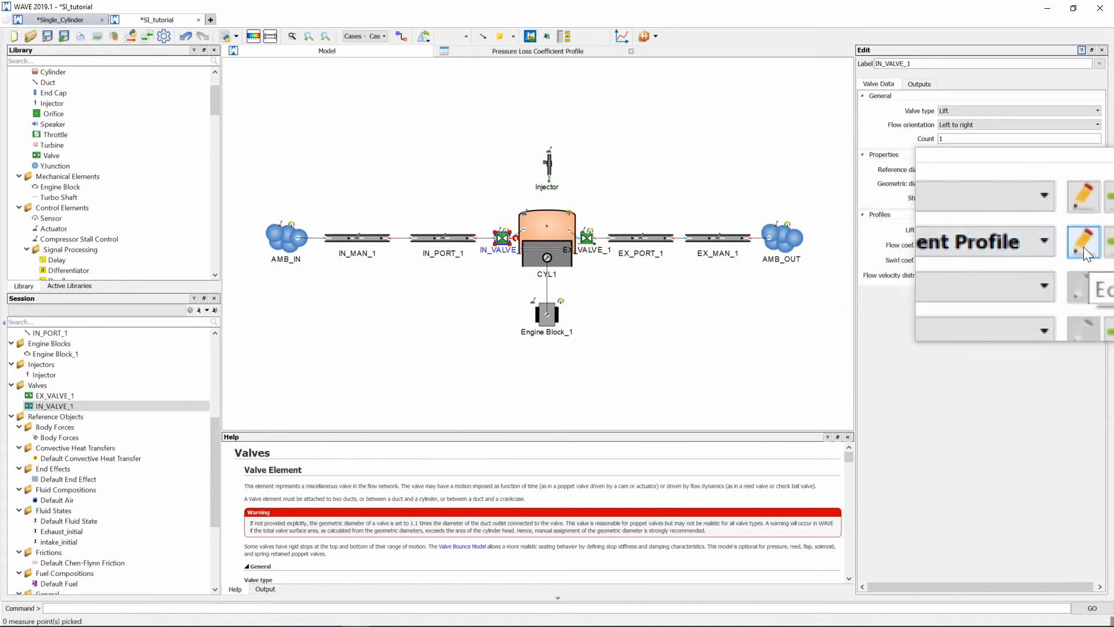
Step: Examine the flow coefficients of the Typical Valve Flow Coefficient Profile assigned to IN_VALVE_1
left_click(1084, 246)
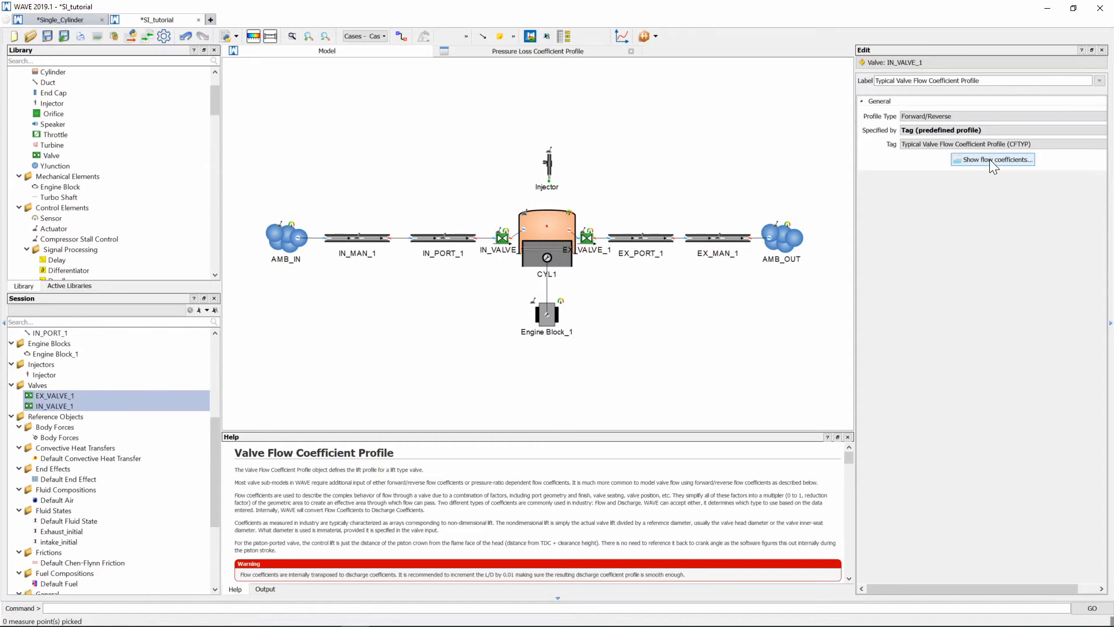
left_click(990, 159)
Step: Set the reference diameter of the exhaust valve EX_VALVE_1 to 28 mm
left_click(587, 244)
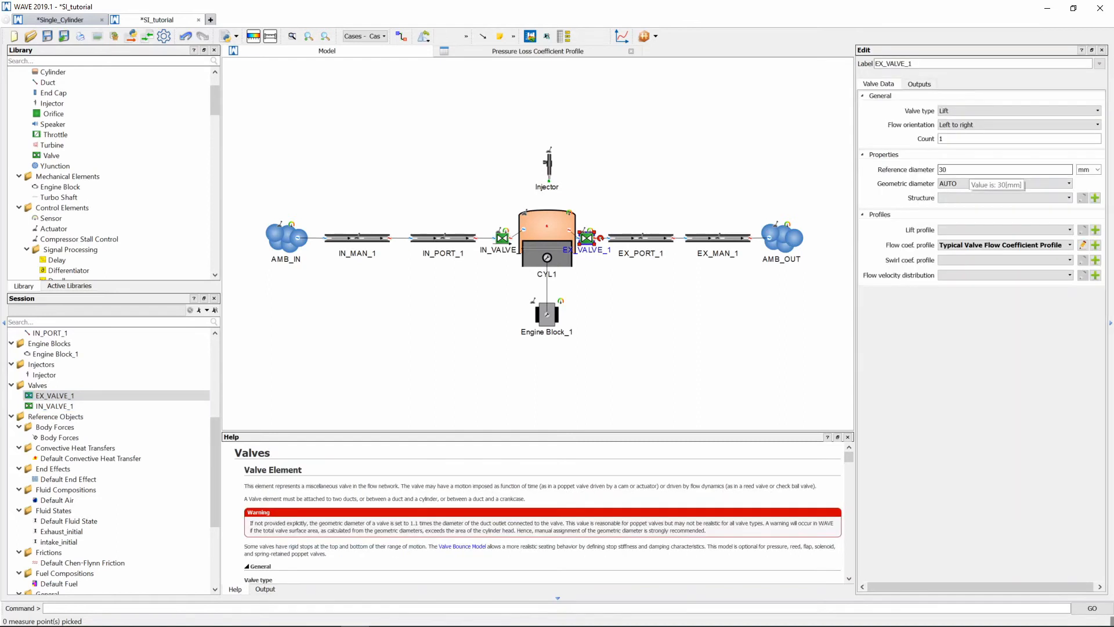
double_click(968, 169)
type("28")
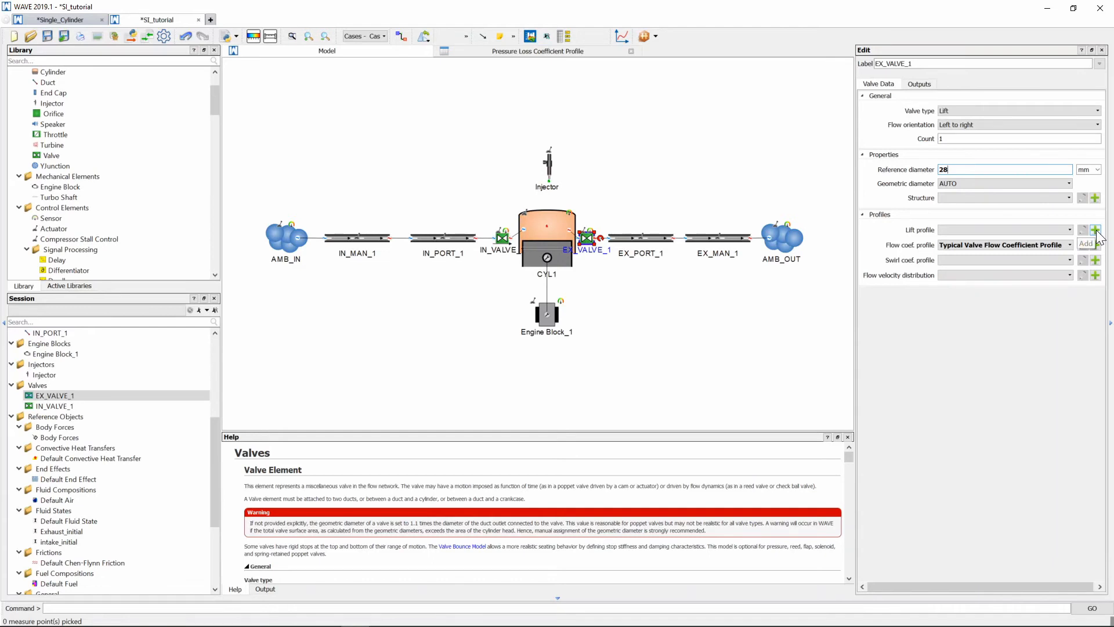
Step: Add a lift profile to EX_VALVE_1, specified by the predefined tag Exhaust Valve Lift for the SI Tutorial (SI1EXH)
left_click(1096, 231)
left_click(1083, 230)
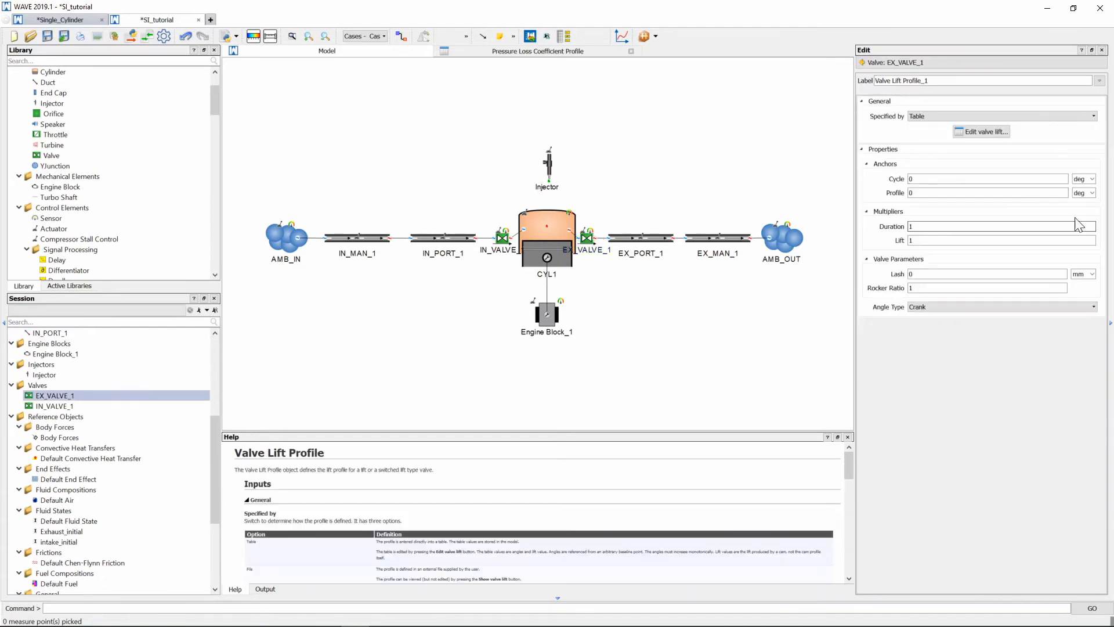
left_click(1045, 130)
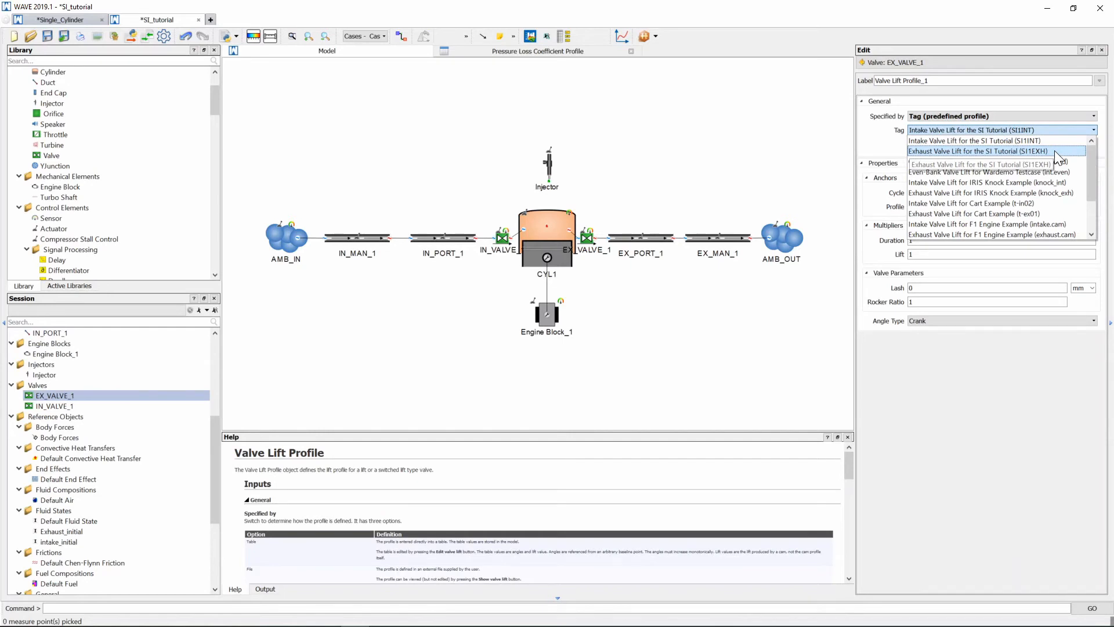
left_click(1053, 151)
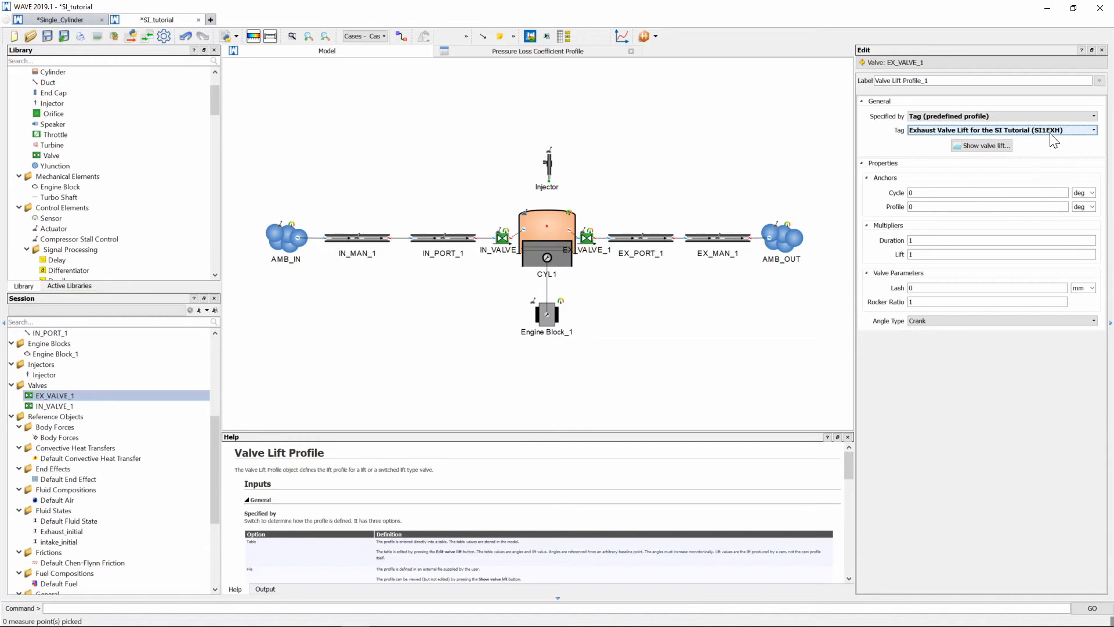
Step: Set the exhaust valve lift profile's cycle anchor to 100 deg and its lash to 0.1 mm
double_click(1033, 192)
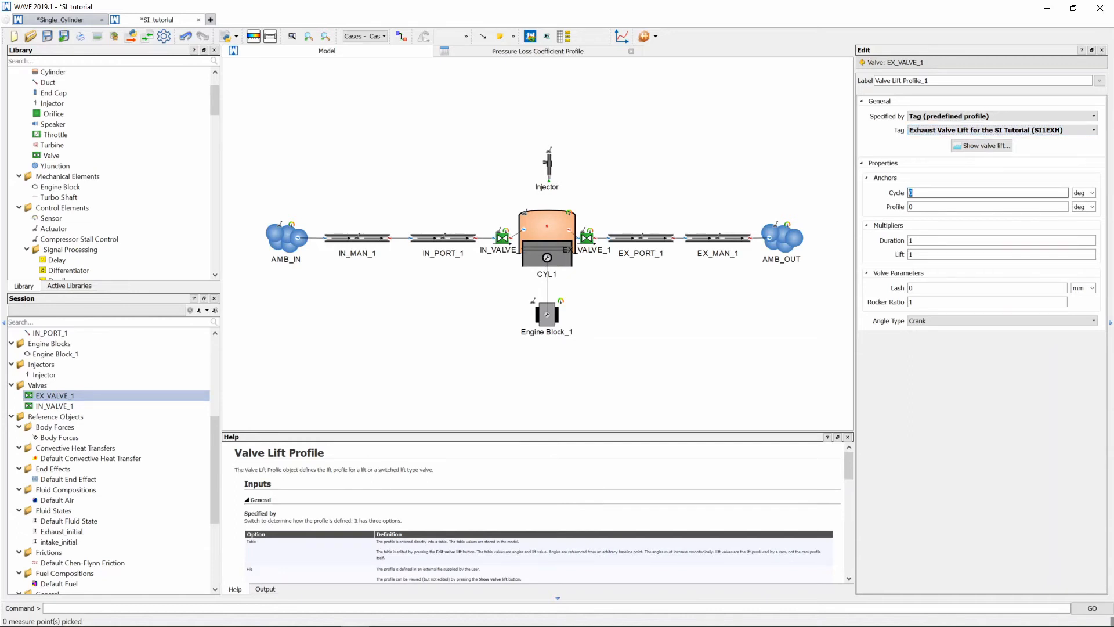
type("100")
left_click(932, 287)
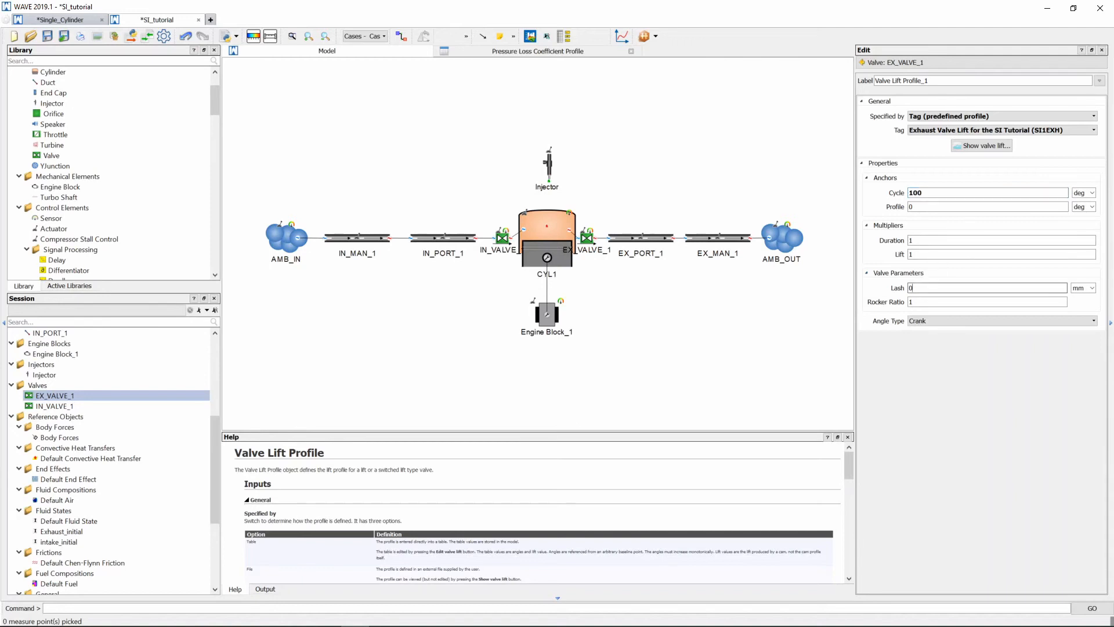
type(".1")
key("Return")
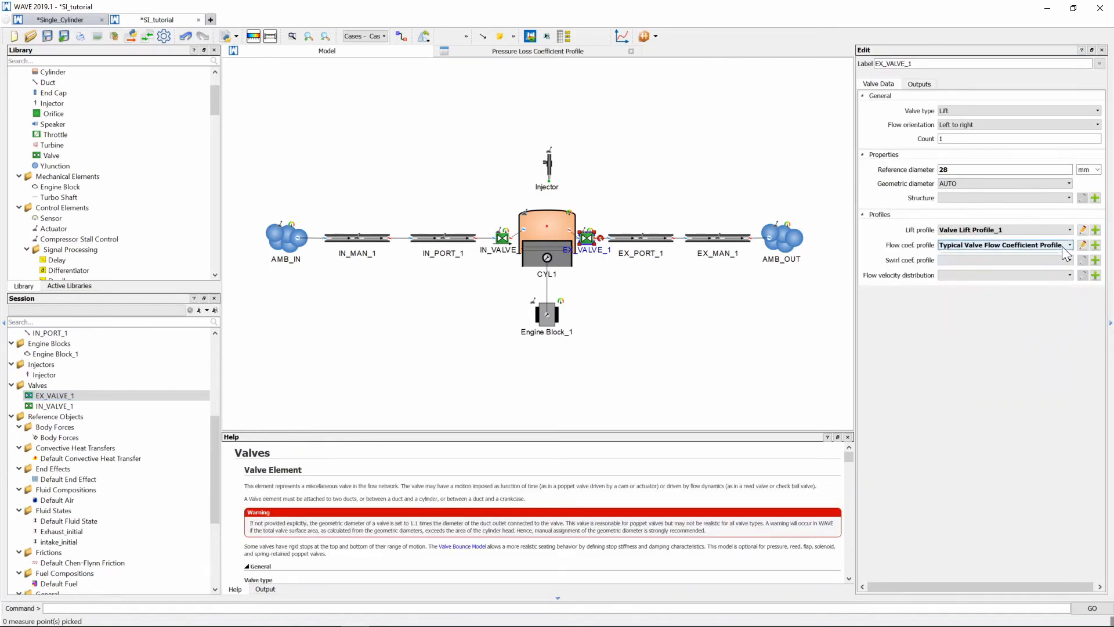
Step: Review the definition of the flow coefficient profile assigned to EX_VALVE_1
left_click(1083, 245)
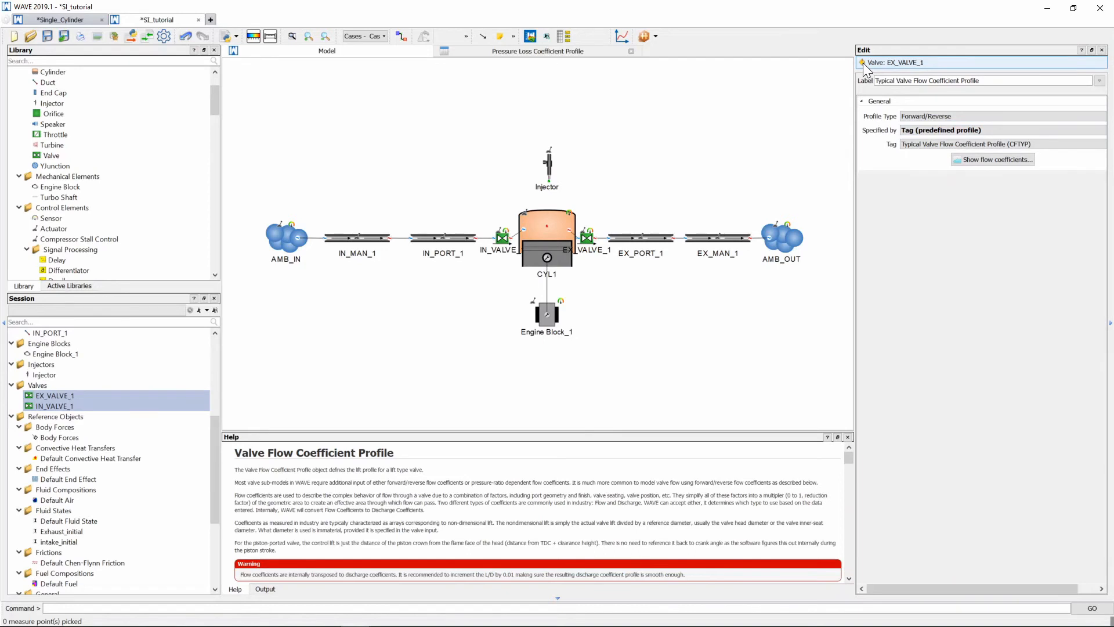
left_click(576, 175)
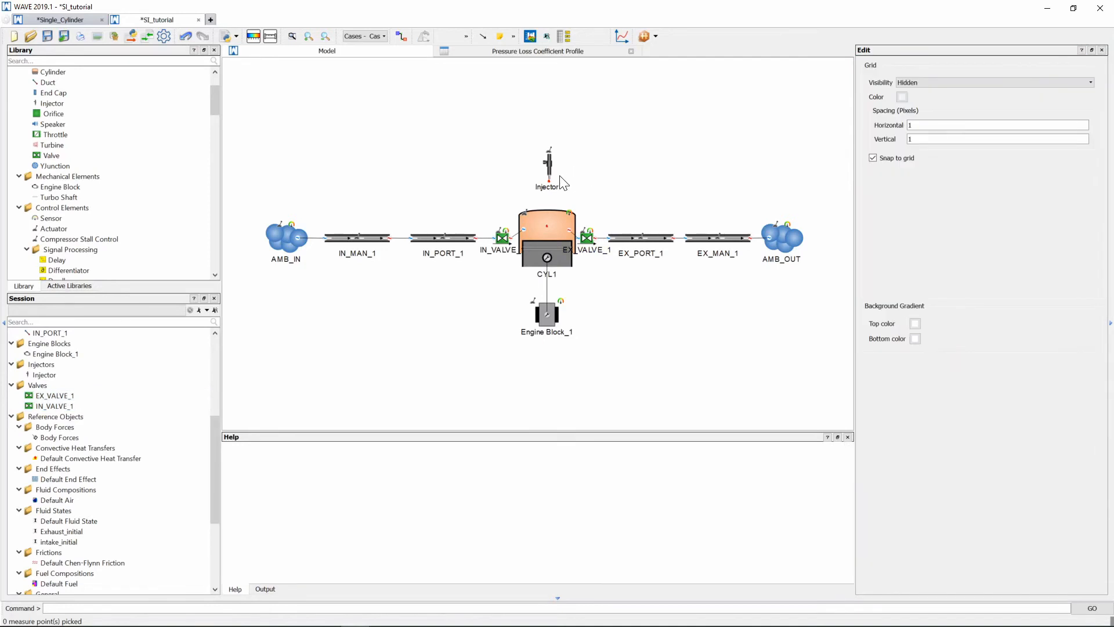
Step: Connect the injector to the fuel connection point of cylinder CYL1
scroll(561, 182, "up", 4)
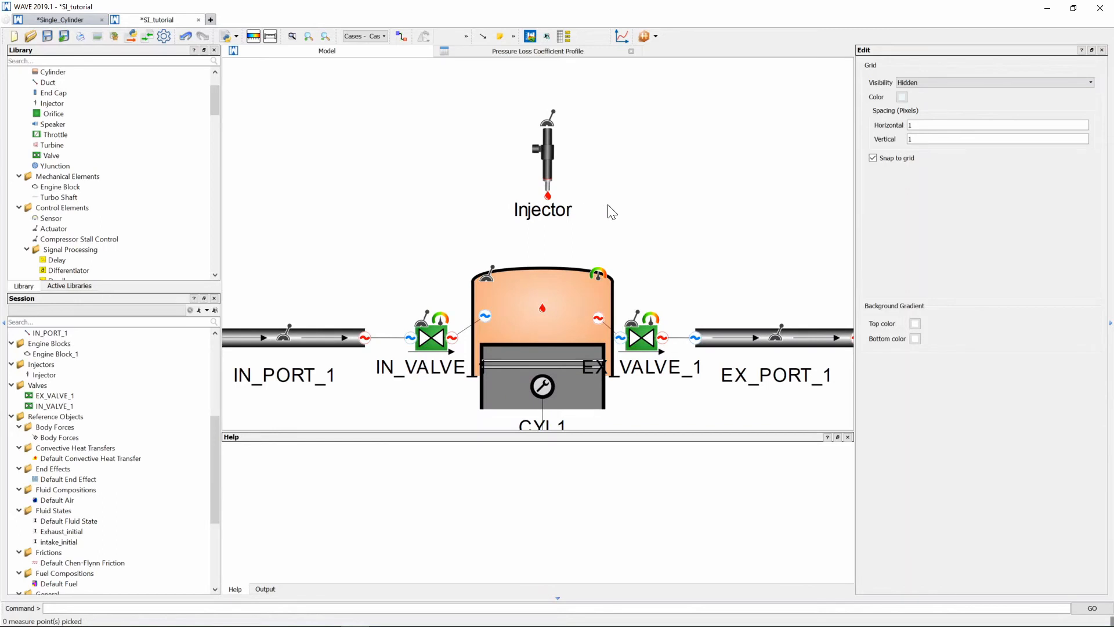
left_click(549, 155)
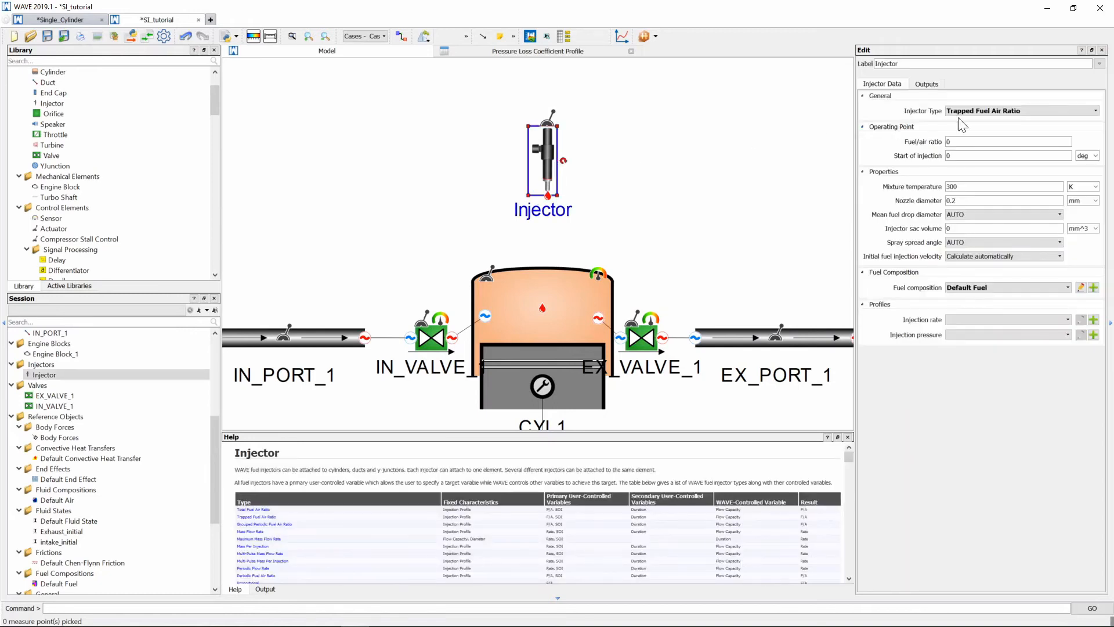
left_click_drag(550, 248, 542, 304)
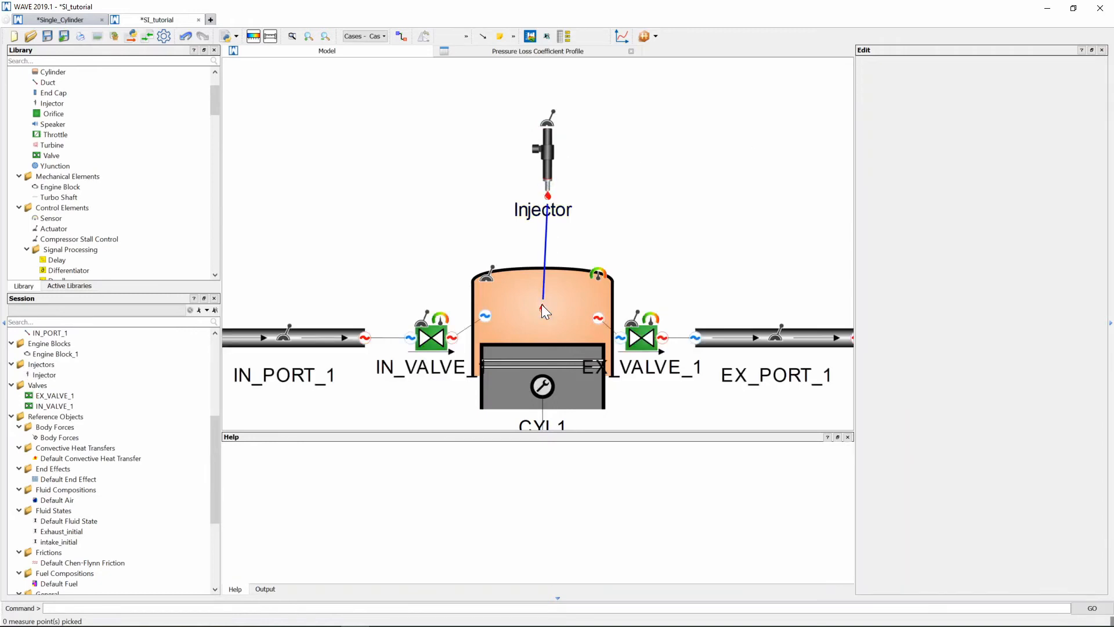
Step: Label the connected injector INJ_1 and set its fuel/air ratio to 1/AFR
left_click(548, 152)
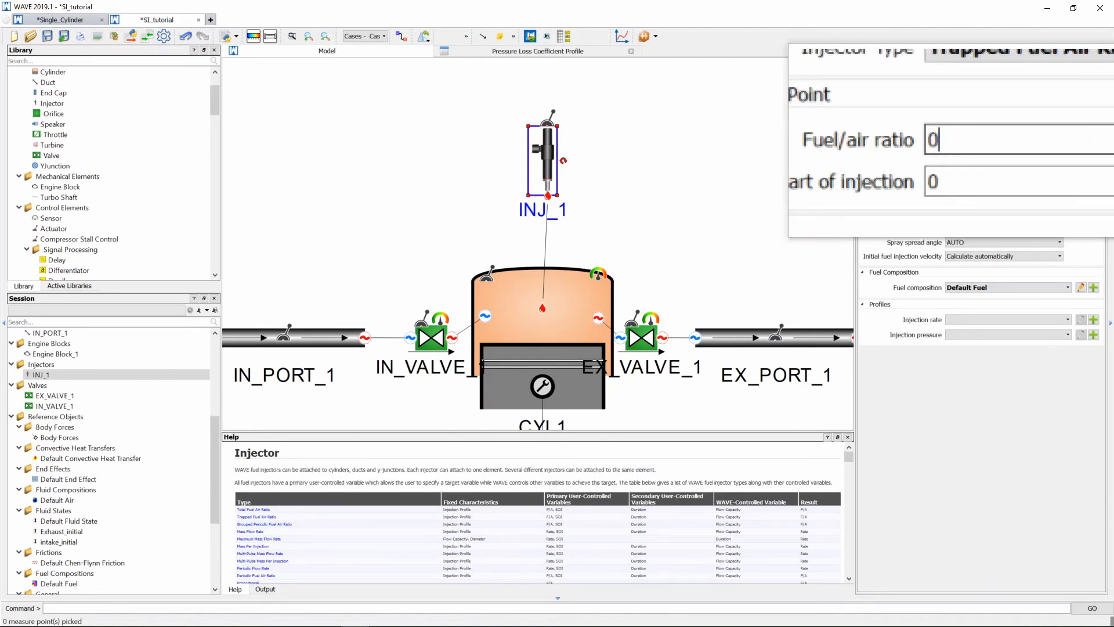
double_click(986, 139)
type("1/AFR")
key("Return")
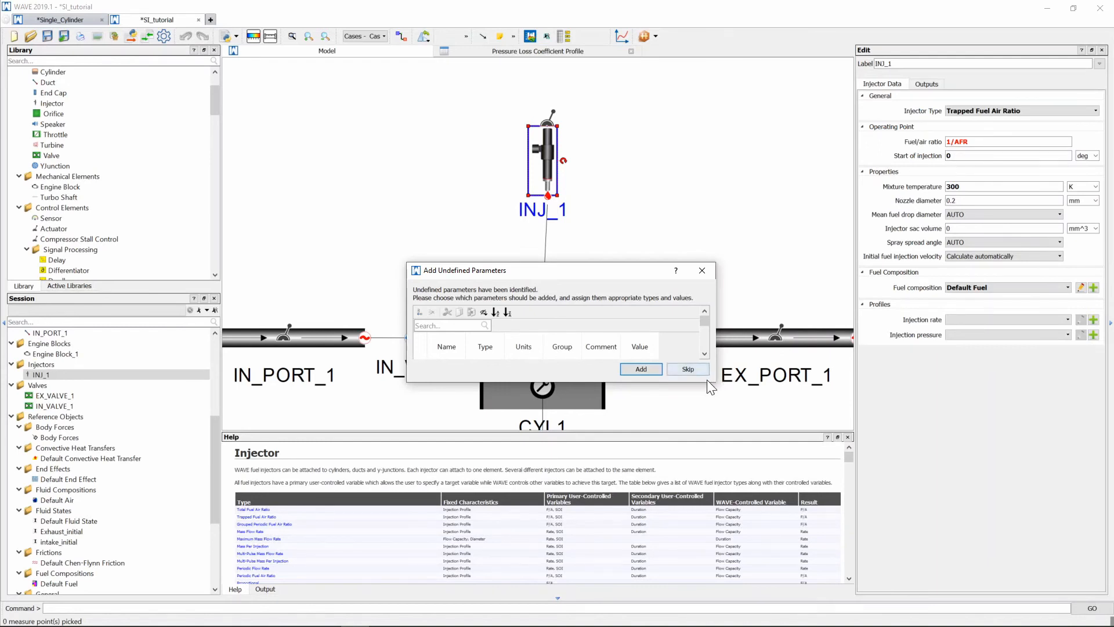
Step: Add the undefined real parameter AFR to the model with a value of 14.5
left_click_drag(715, 381, 790, 460)
left_click(638, 367)
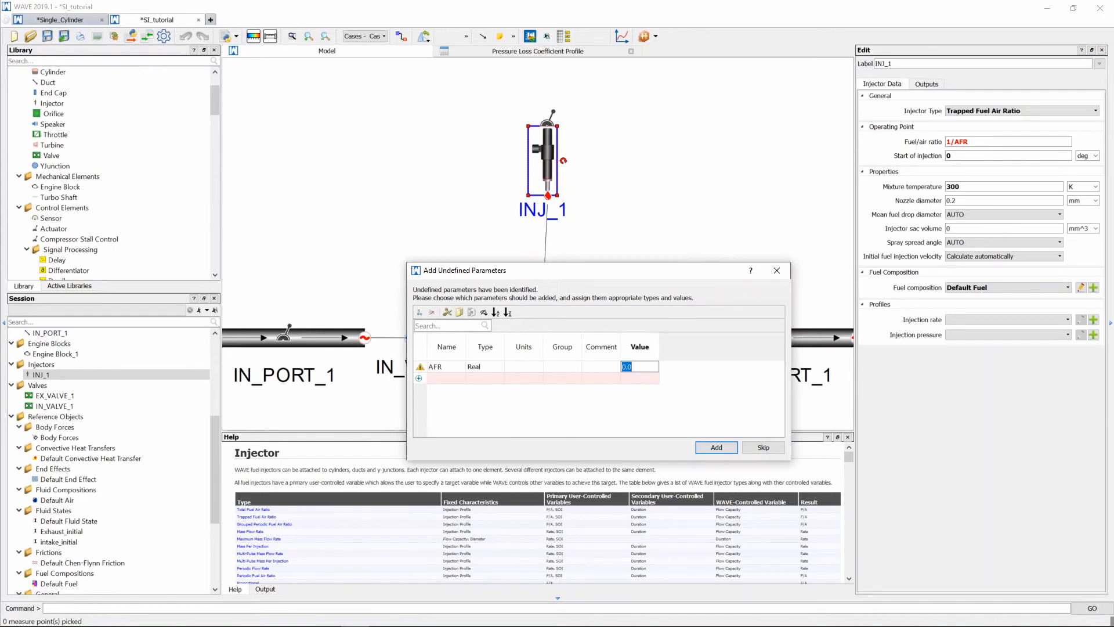
type("14.5")
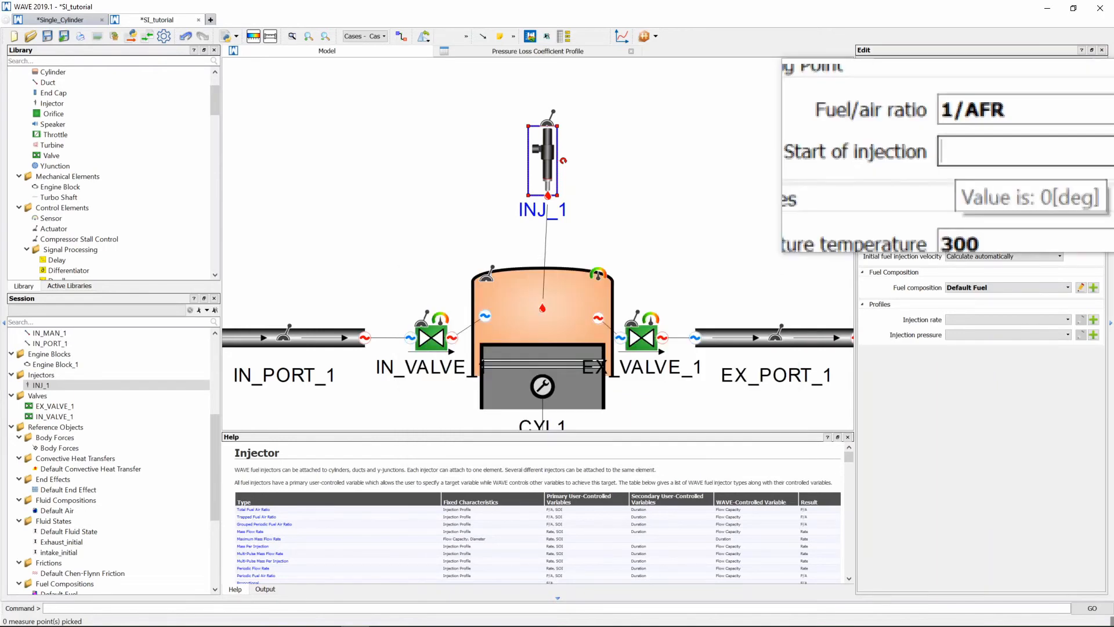
Step: Set INJ_1's start of injection to -100 deg and its mixture temperature to 320 K
type("-100")
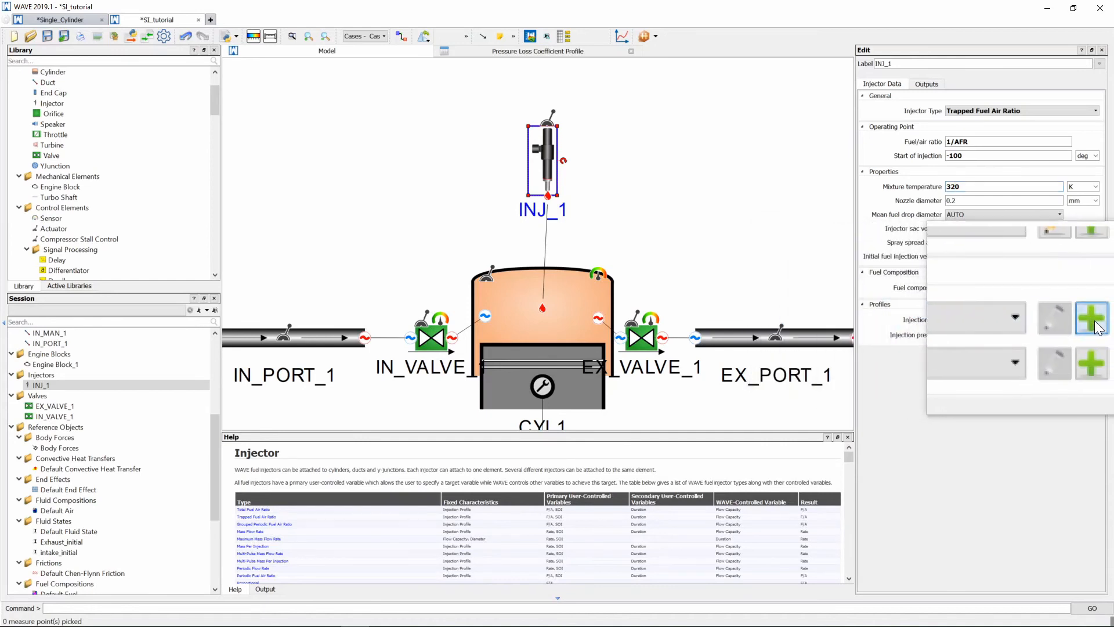
Step: Add an injection rate profile to INJ_1 with rates of 0, 1, 1 and 0 at crank angles of 0, 1, 20 and 21 deg
left_click(1078, 321)
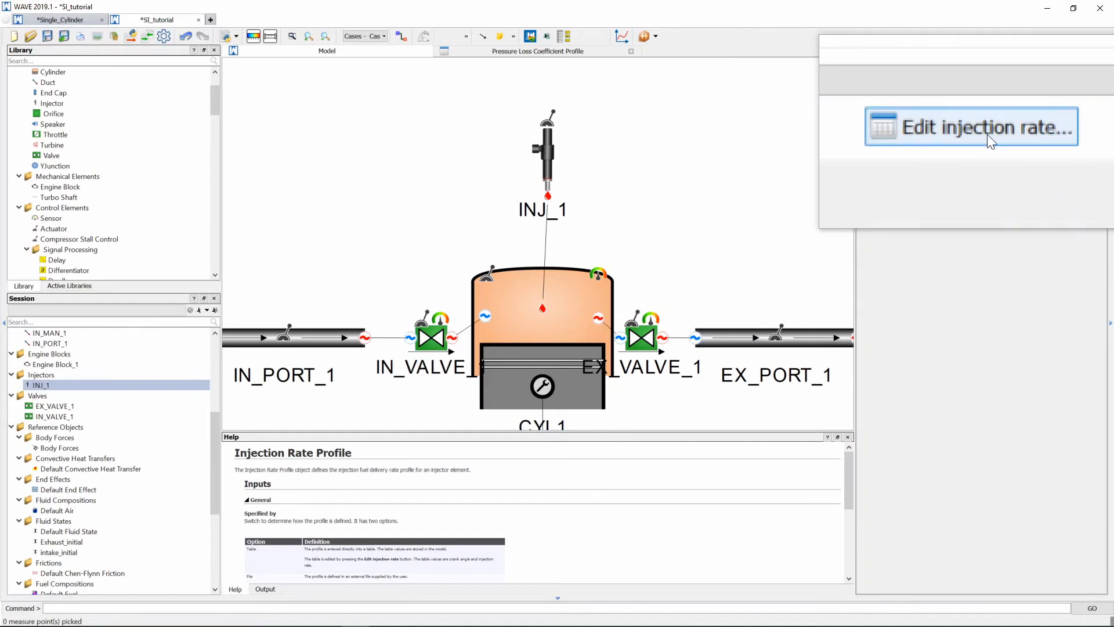
left_click(986, 134)
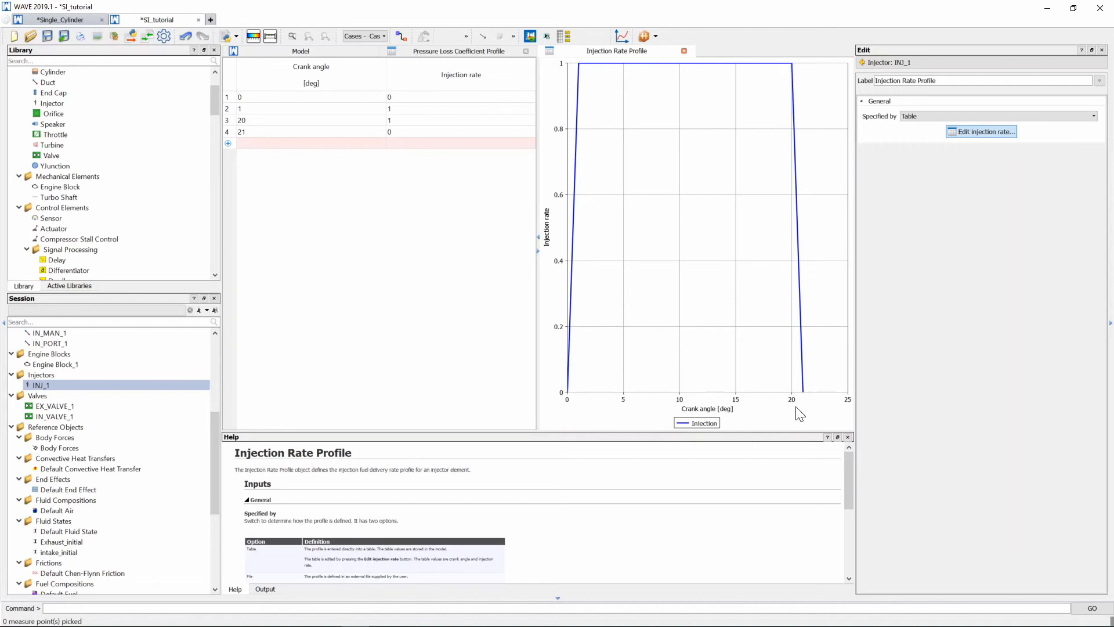
left_click(963, 131)
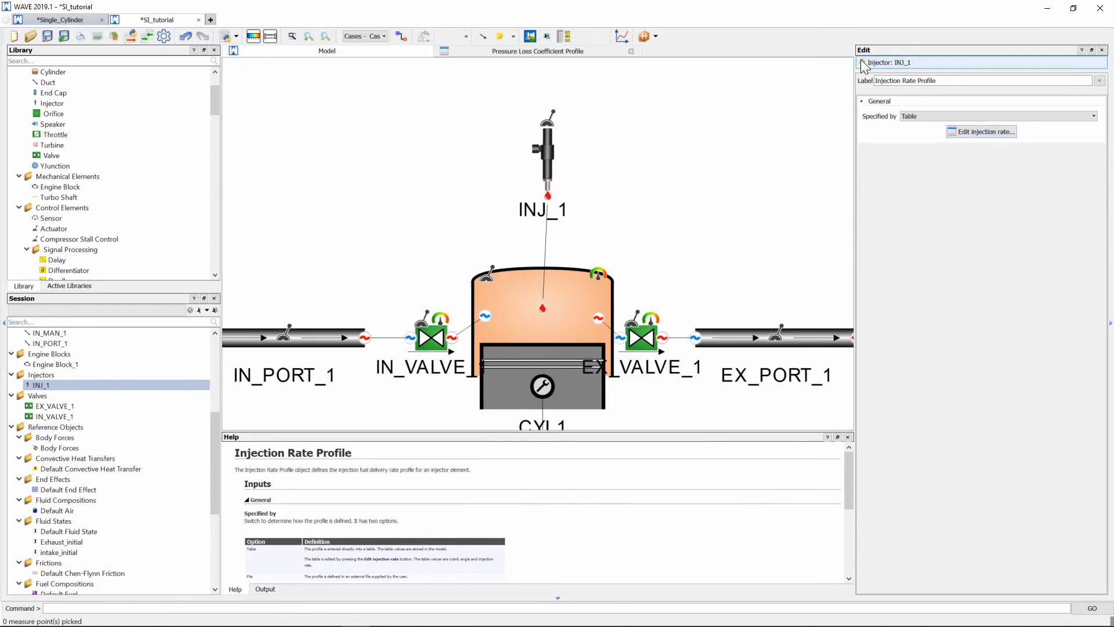
left_click(862, 63)
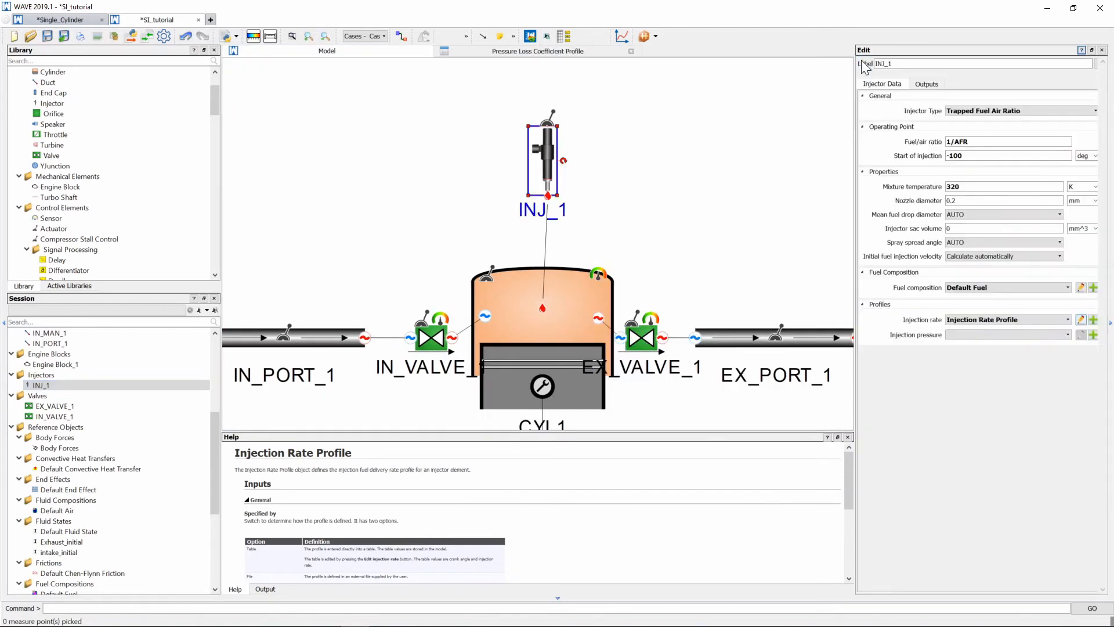
Step: Add an injection pressure profile to INJ_1 and set its pressure at 0 deg crank angle to 20 bar
left_click(1093, 335)
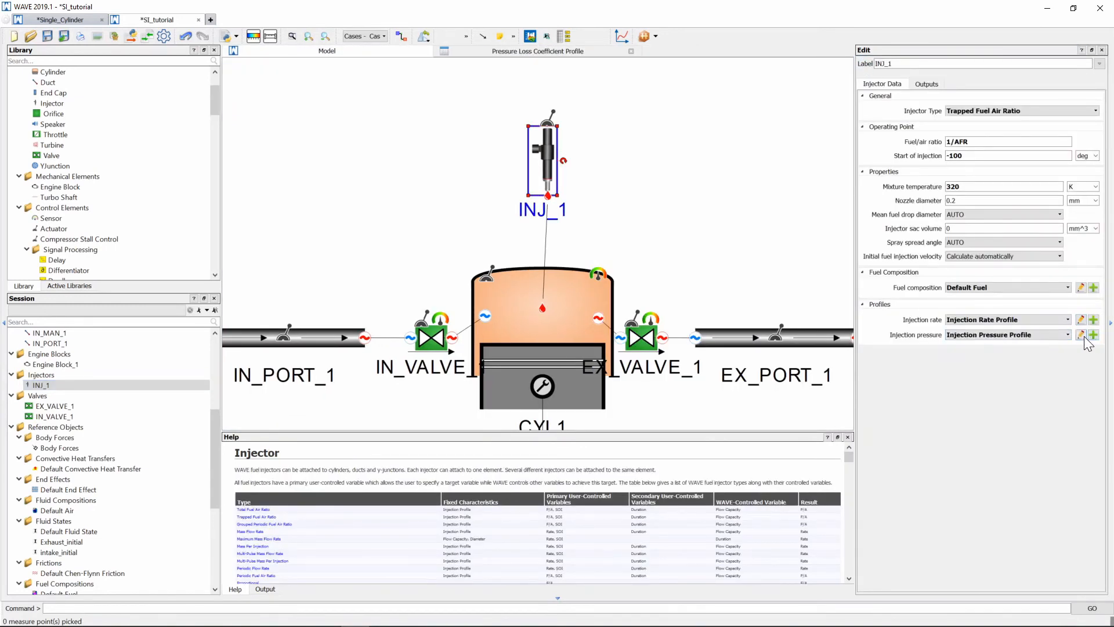
left_click(1080, 335)
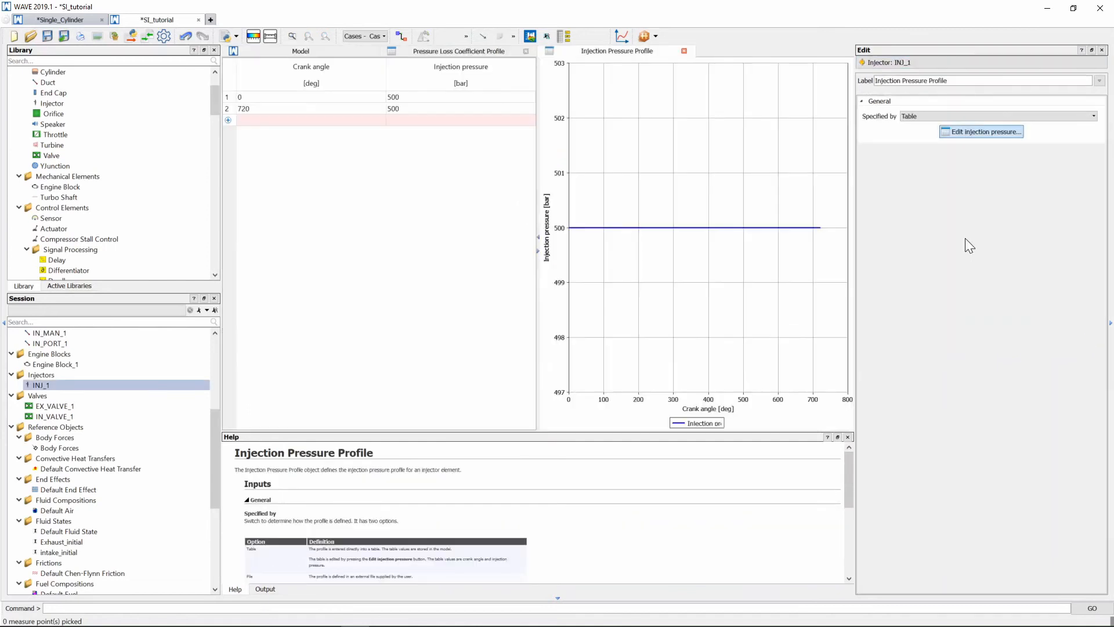
double_click(412, 99)
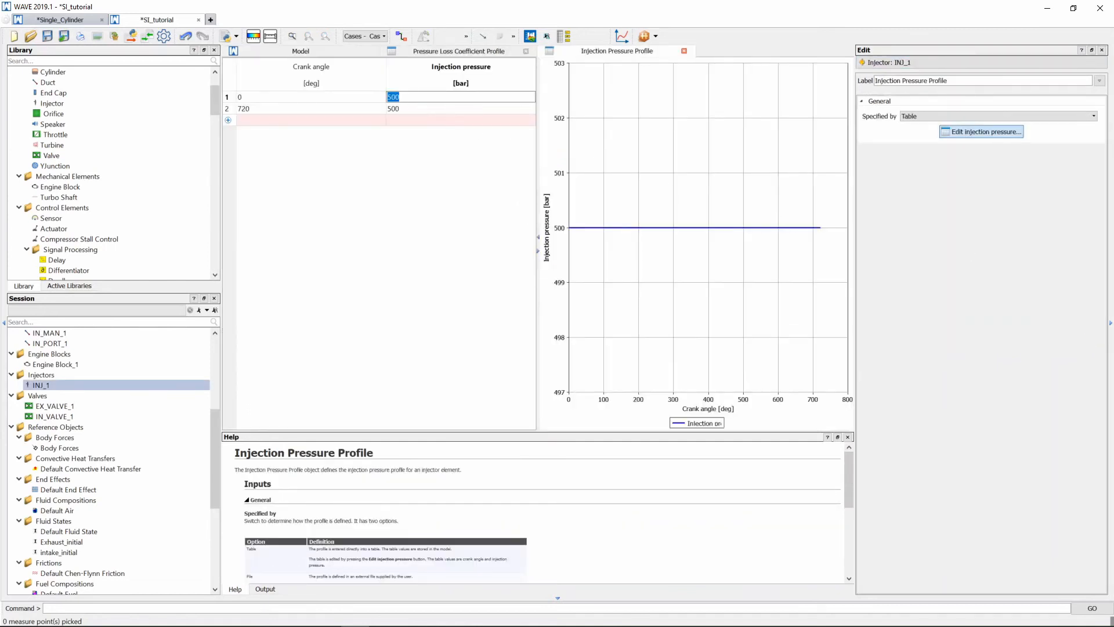
type("20")
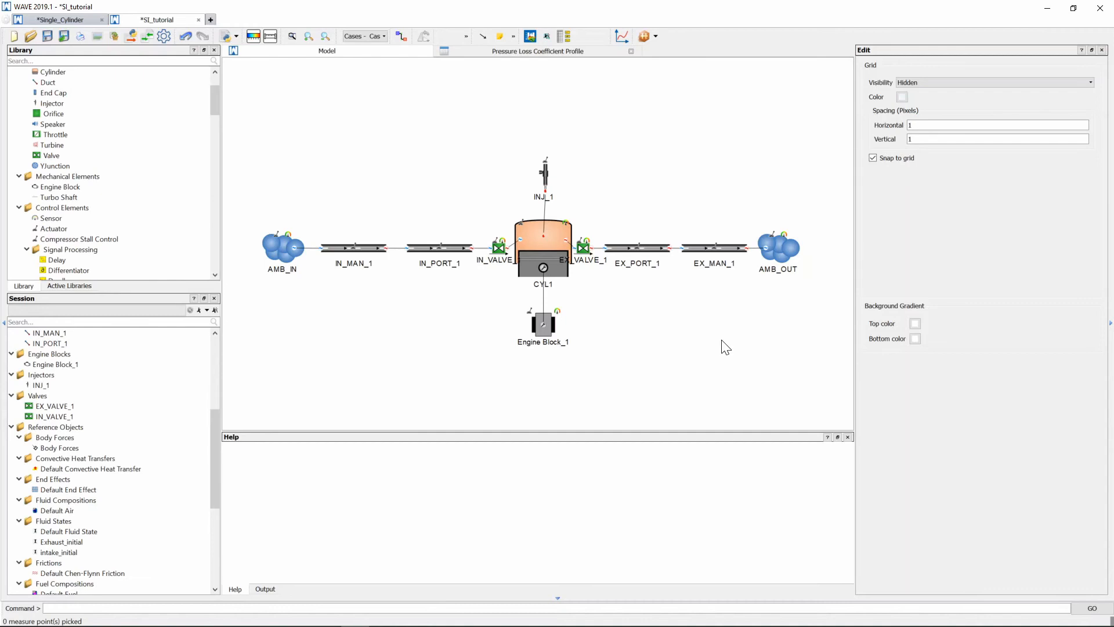
Step: Add the Pressure output (type 201) to cylinder CYL1 and save the model
left_click(549, 242)
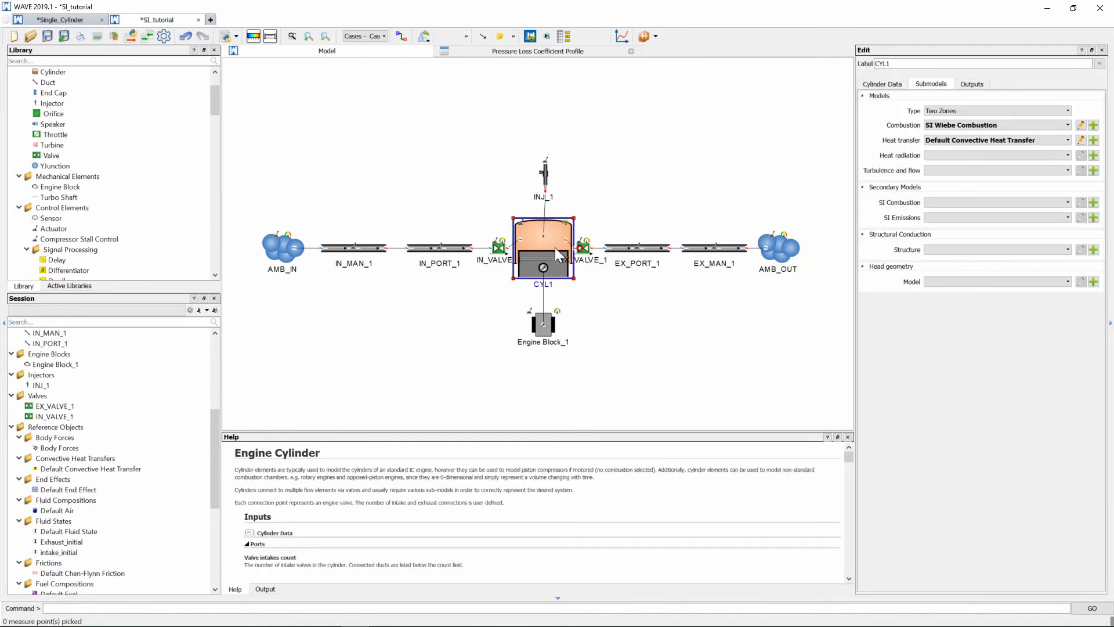
left_click(967, 85)
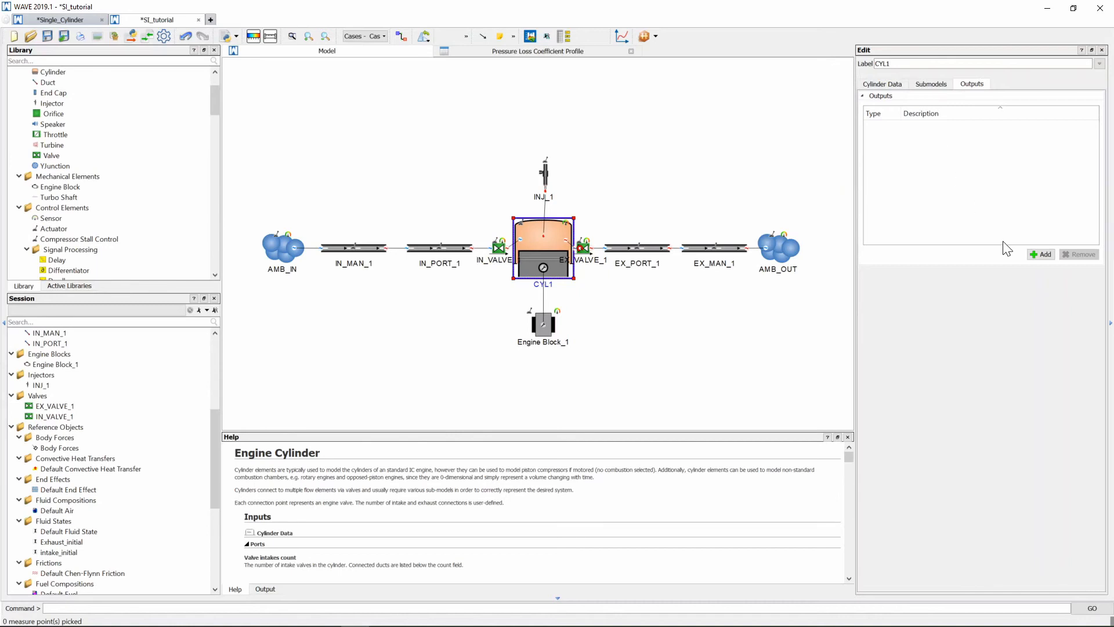
left_click(1041, 256)
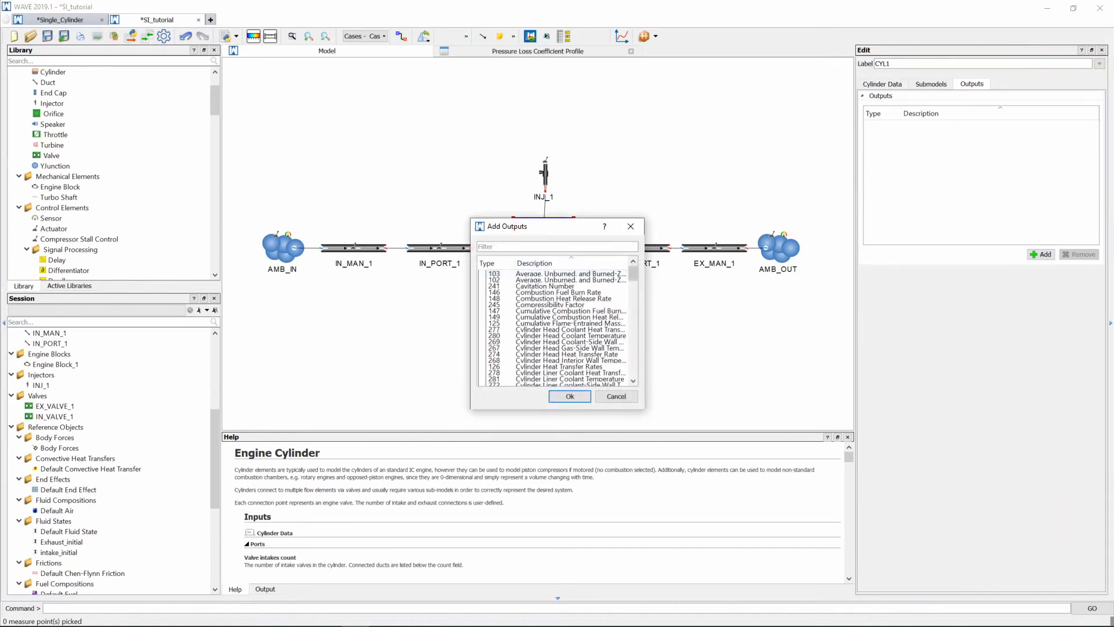
left_click_drag(562, 220, 551, 171)
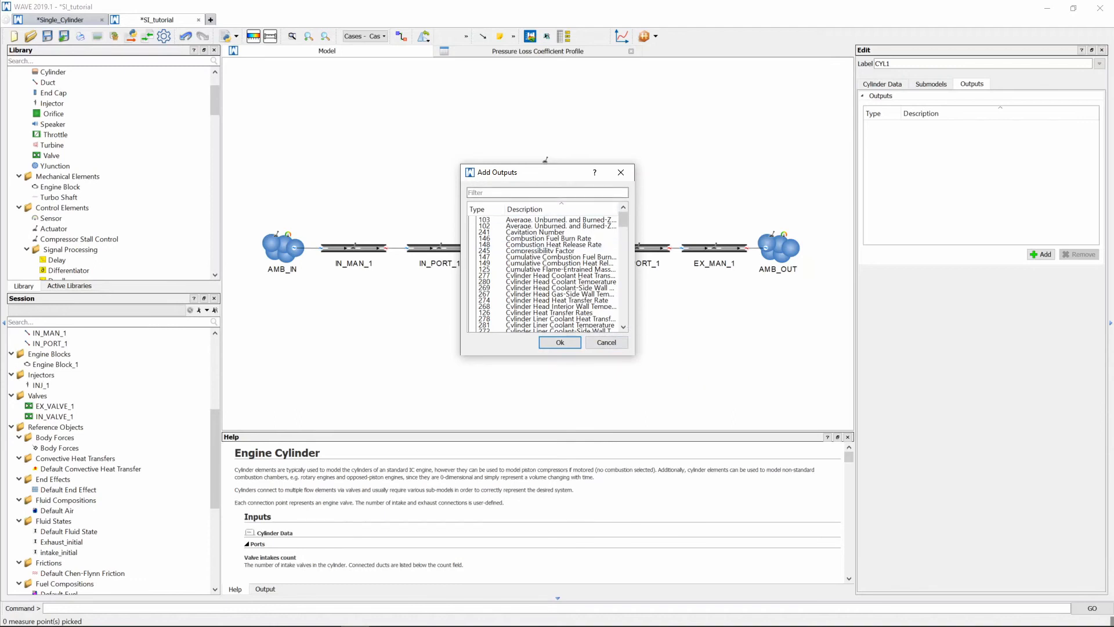
left_click(529, 192)
type("201")
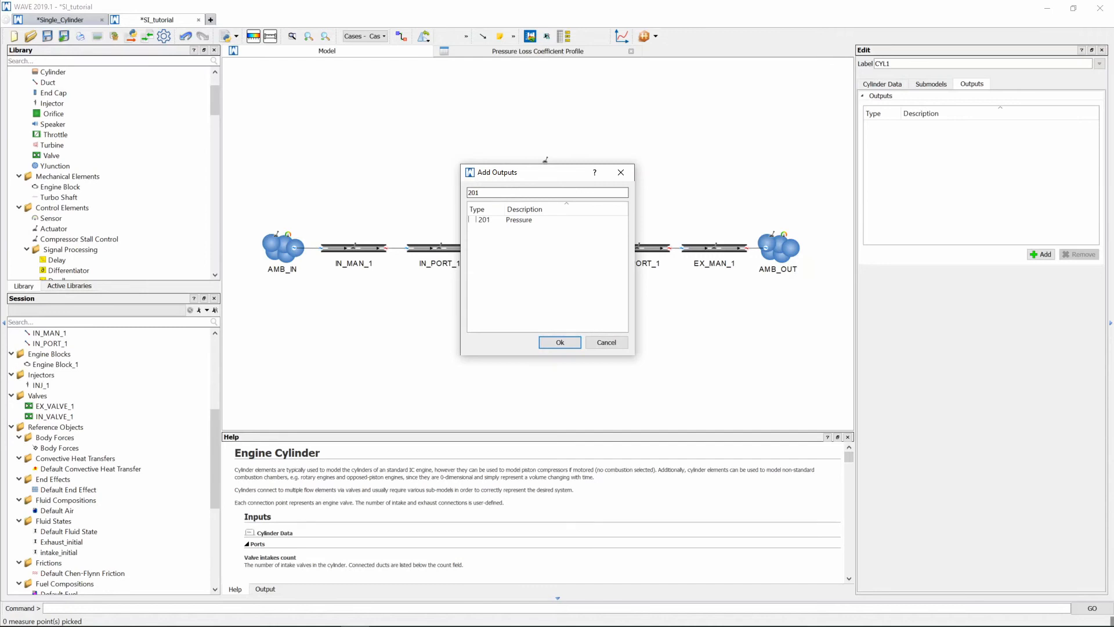
left_click(516, 221)
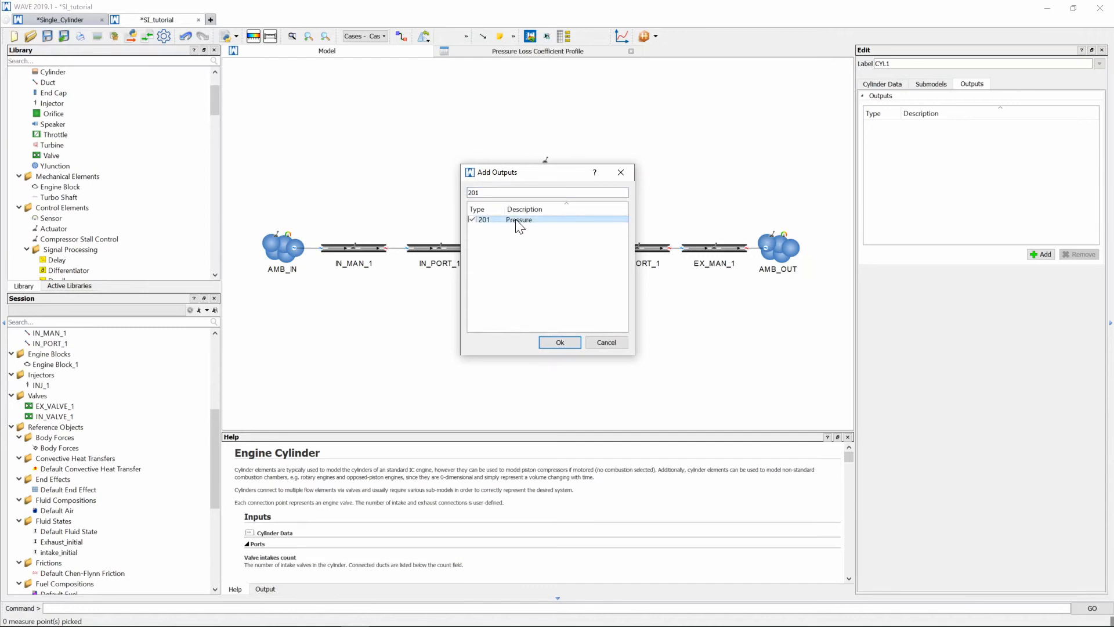
left_click(560, 343)
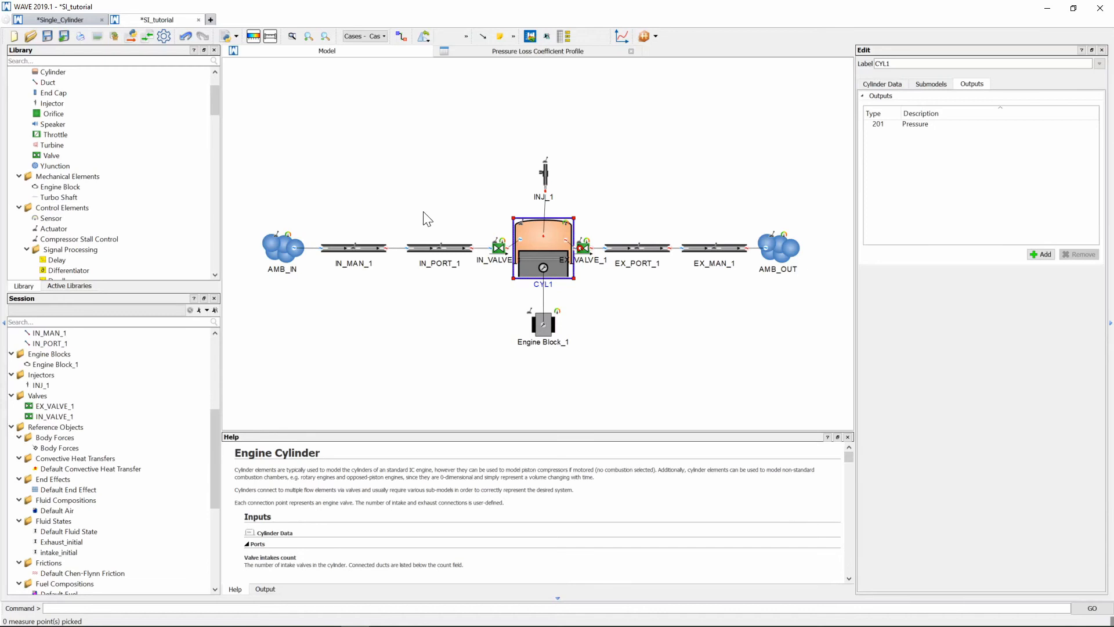
key("ctrl+s")
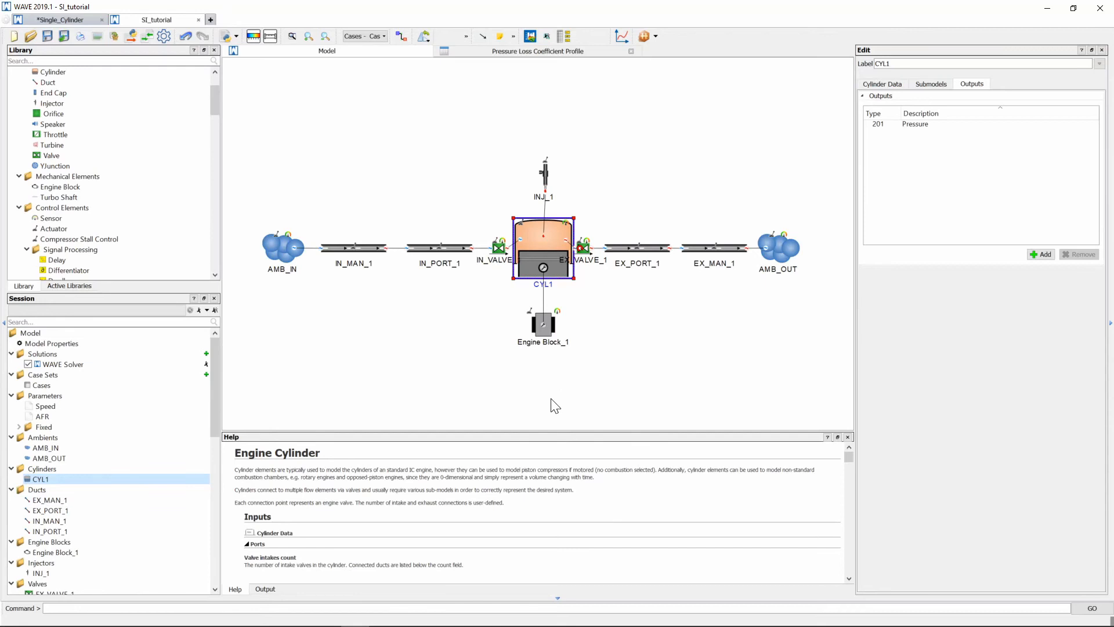
Step: Set the WAVE Solver's simulation duration to 20 cycles
left_click(45, 365)
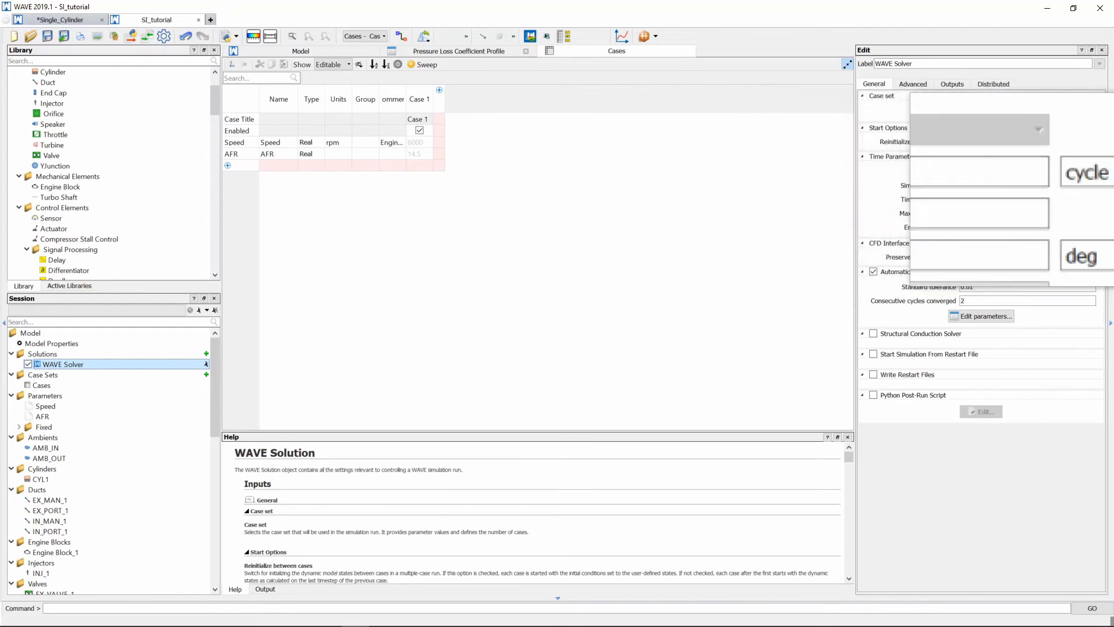
double_click(969, 186)
type("20")
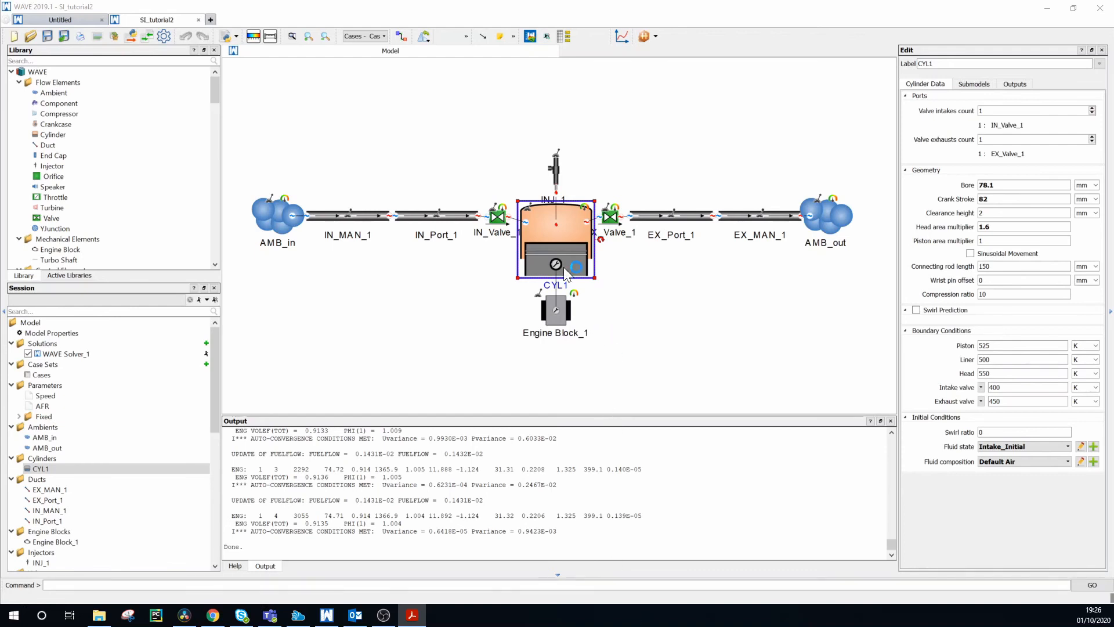
Step: Open the simulation results of SI_tutorial2 in WavePost
key("super+plus")
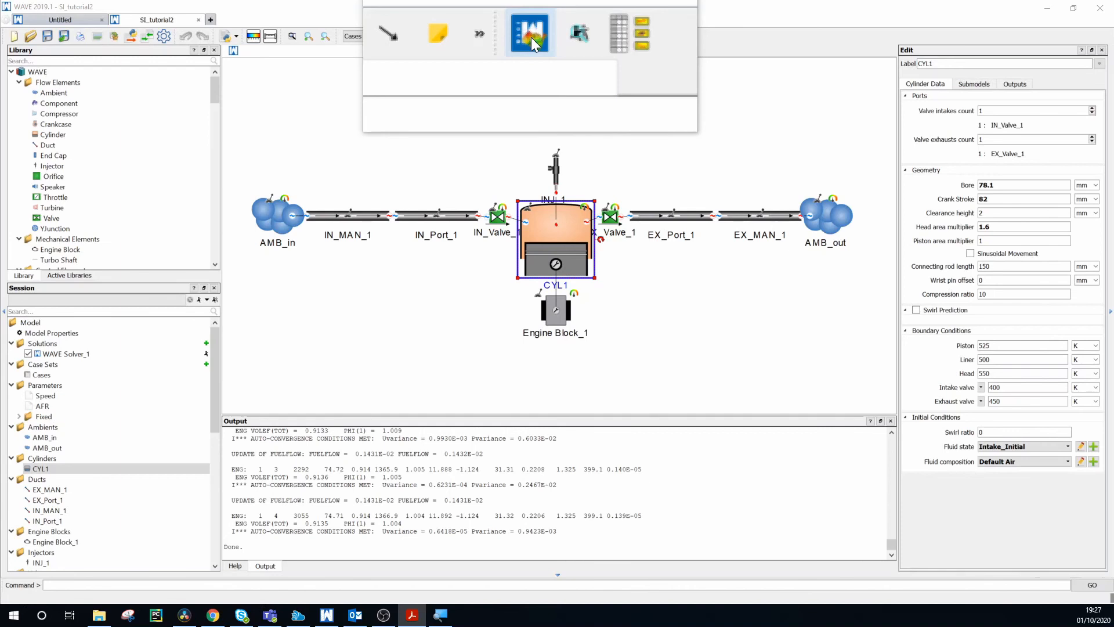
left_click(531, 37)
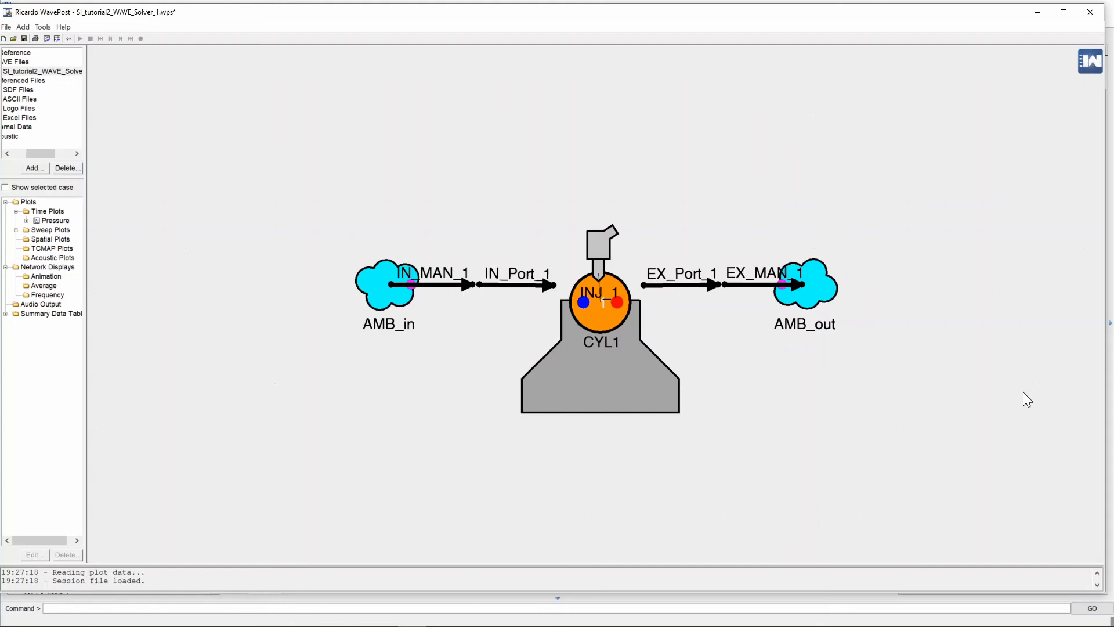
Step: Examine the ambients, engine block, cylinder, injector and intake and exhaust ducts in the WavePost network display
left_click(377, 303)
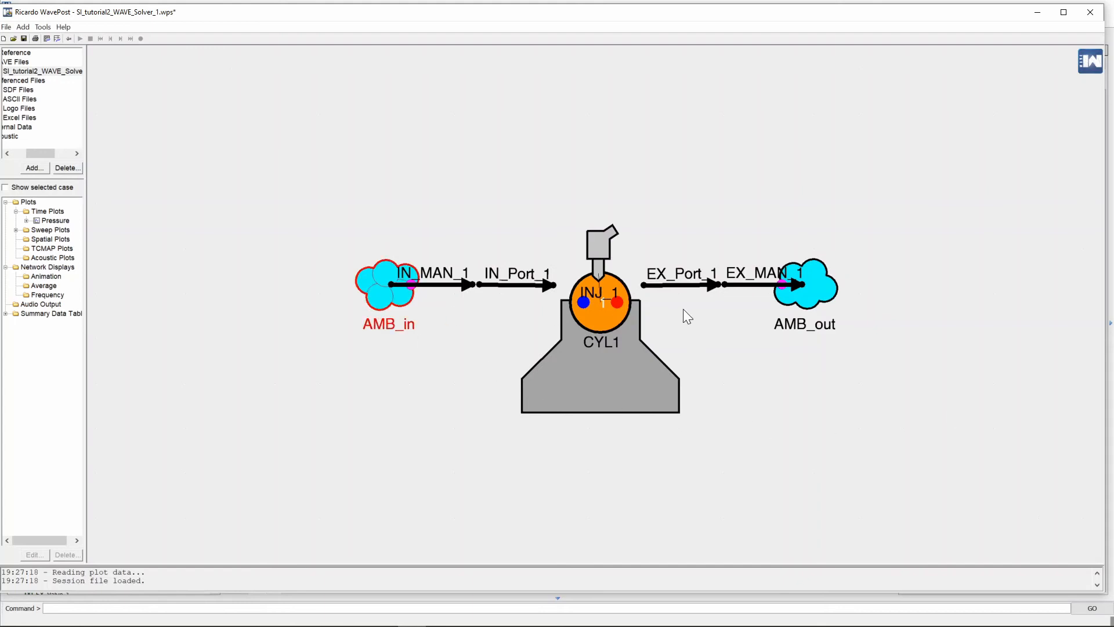
left_click(804, 300)
left_click(619, 390)
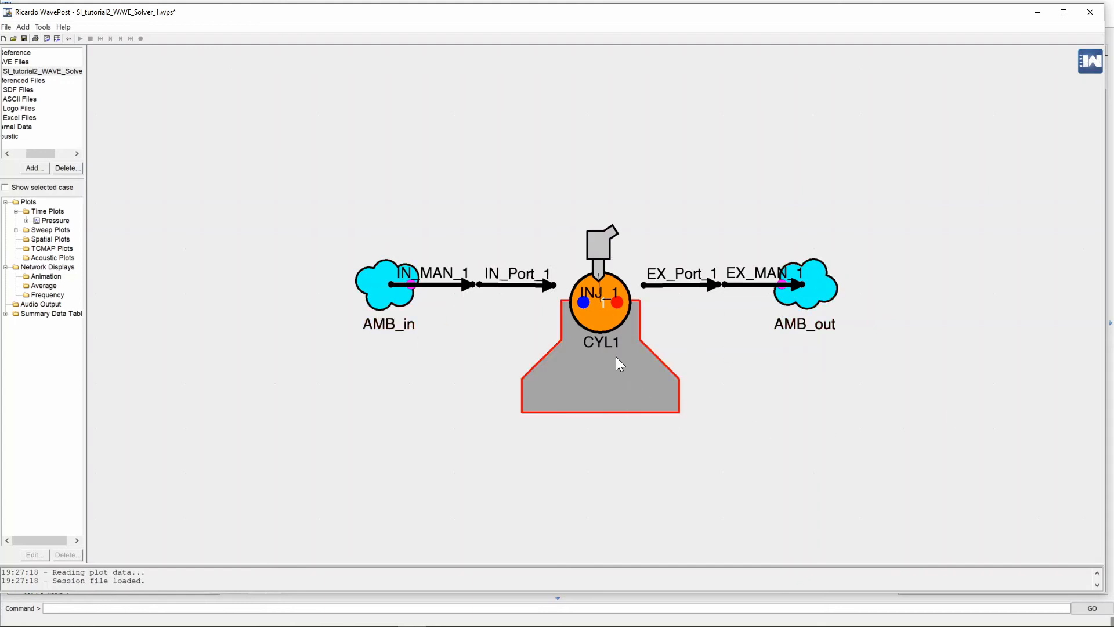
left_click(595, 321)
left_click(603, 369)
left_click(603, 247)
left_click(453, 286)
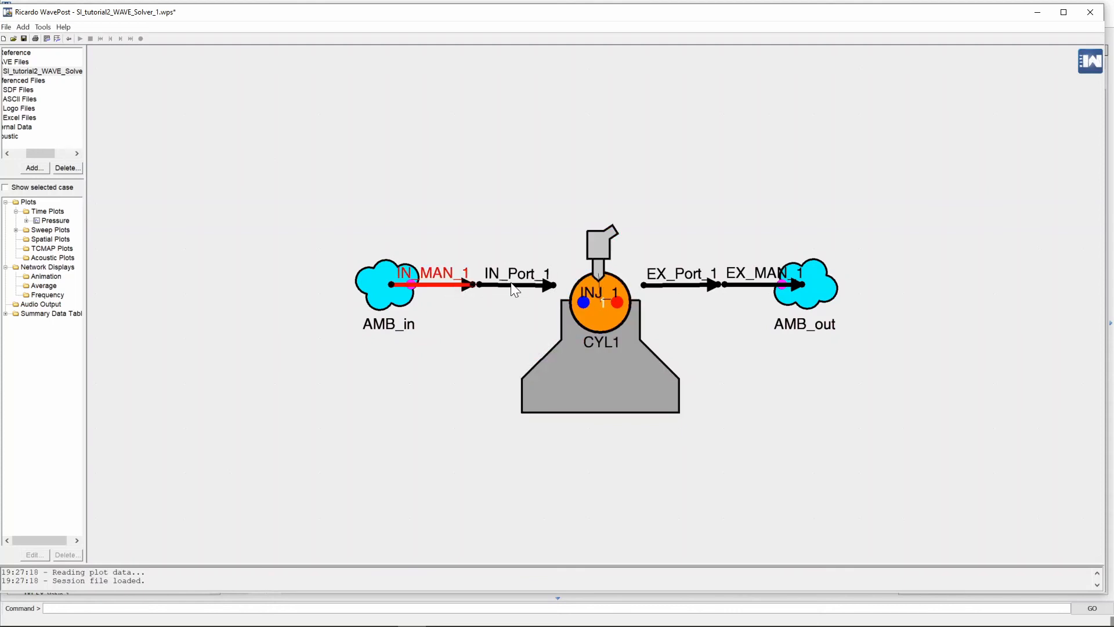
left_click(511, 283)
left_click(682, 285)
left_click(750, 287)
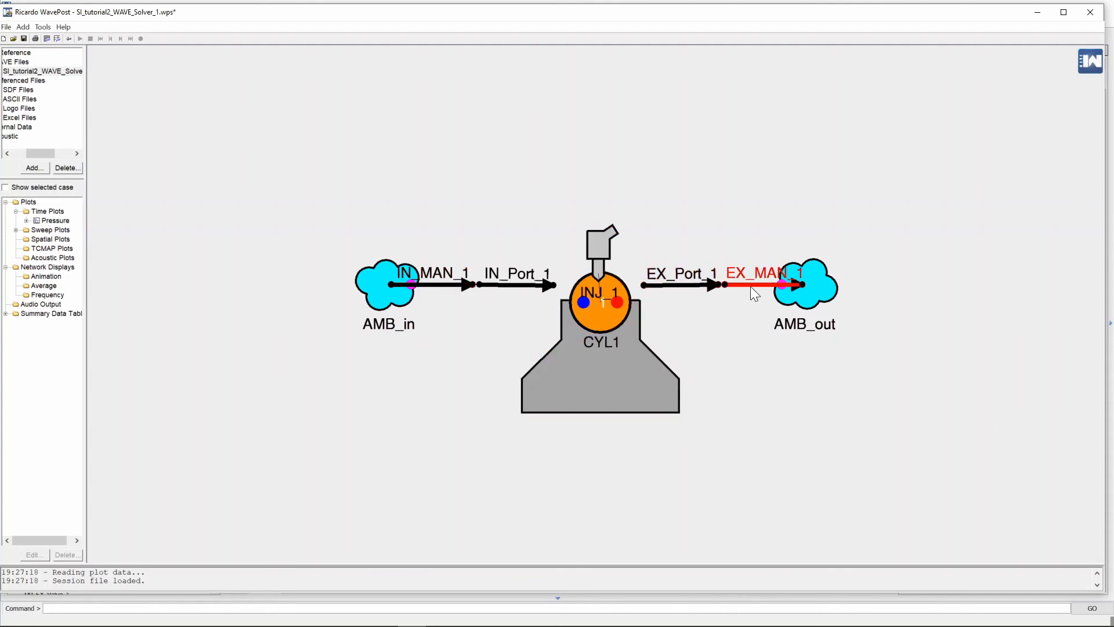
left_click(736, 338)
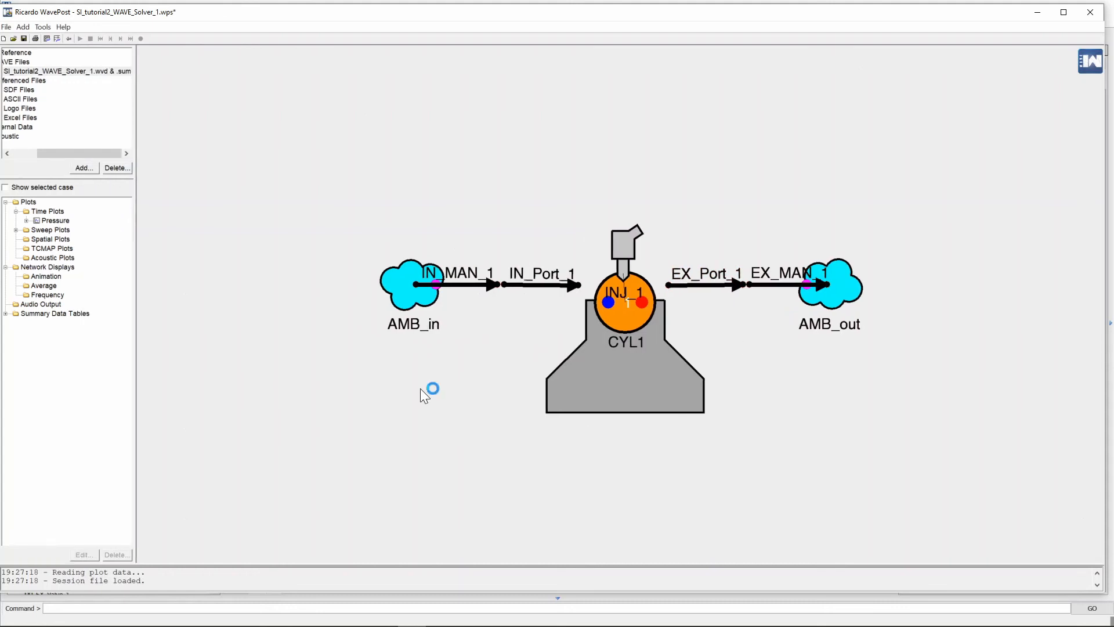
Step: View the Pressure time plot for cylinder CYL1 over crank angle and close the plot
key("super+plus")
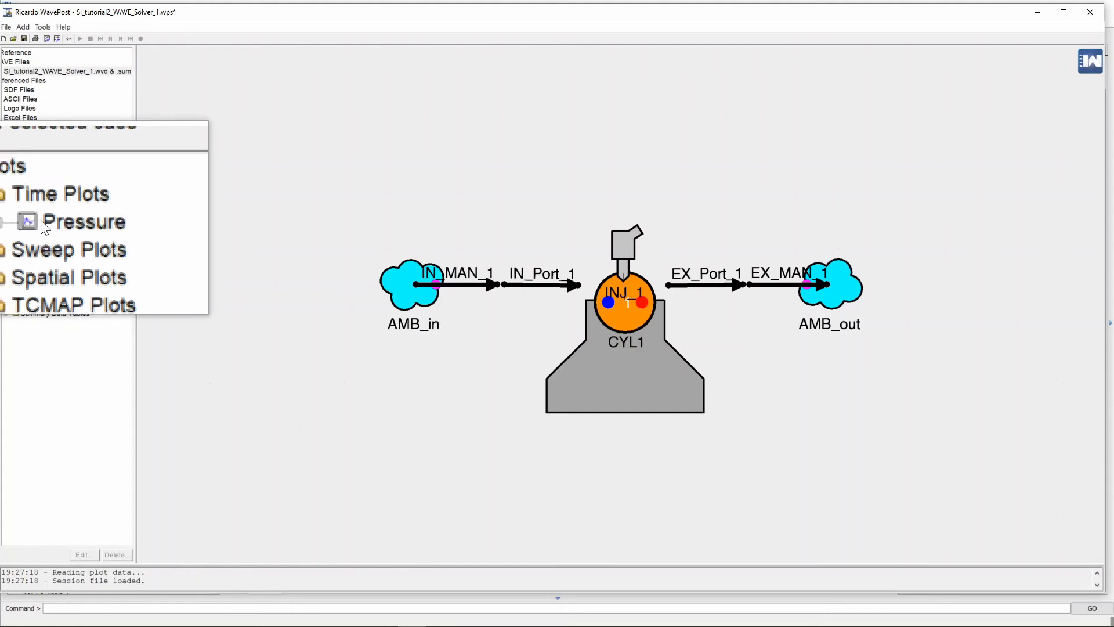
double_click(40, 221)
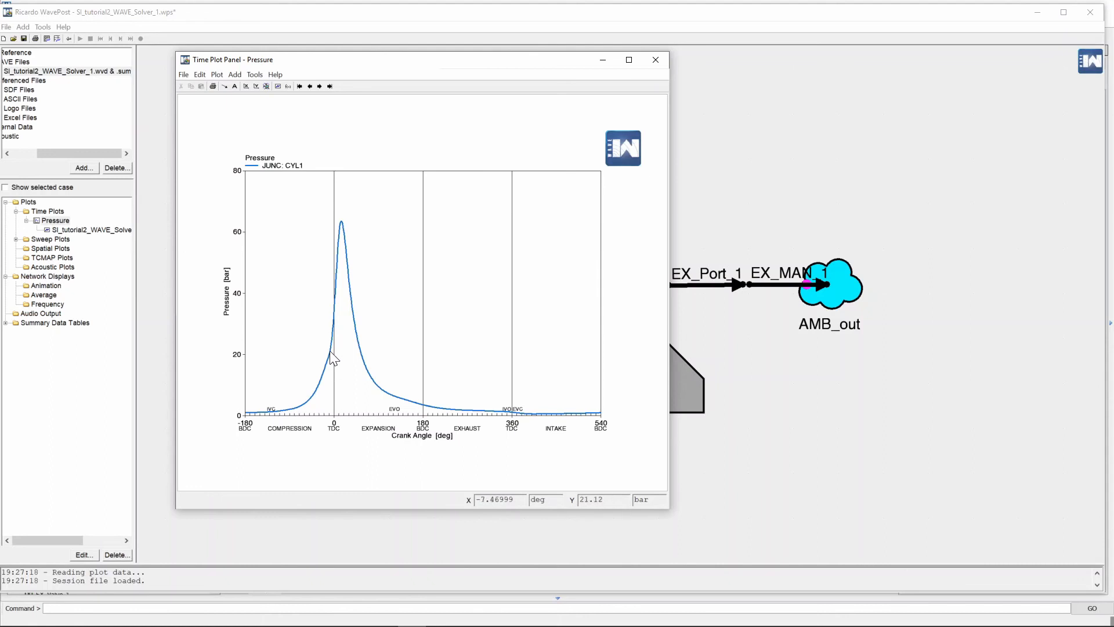
mouse_move(330, 351)
left_click(659, 60)
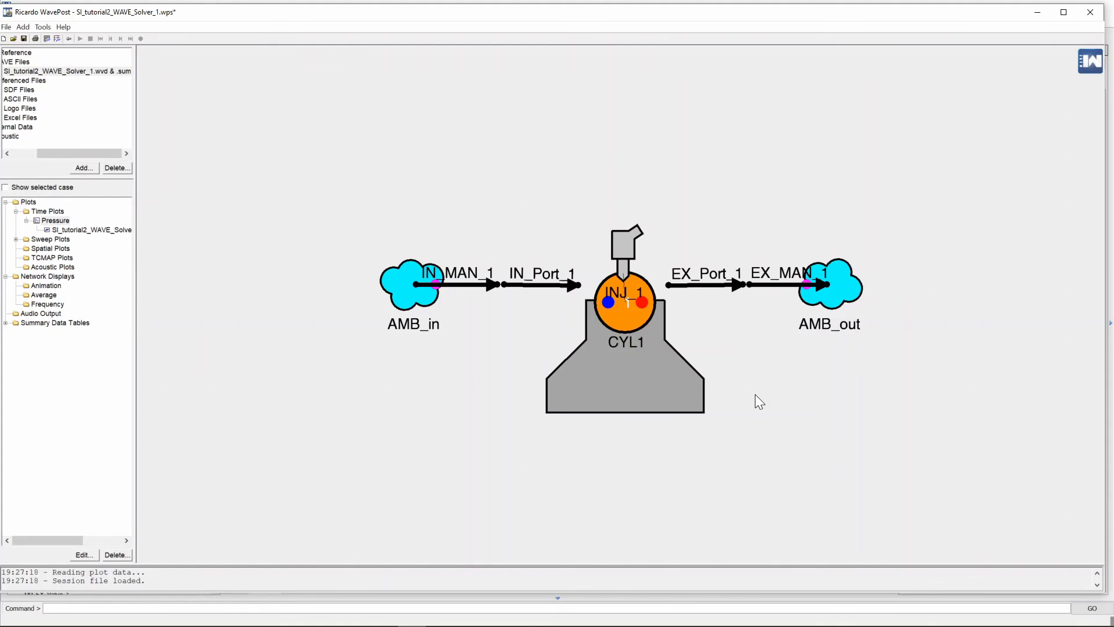
Step: Open the engine block's summary data and enlarge the results window to show more rows
right_click(639, 377)
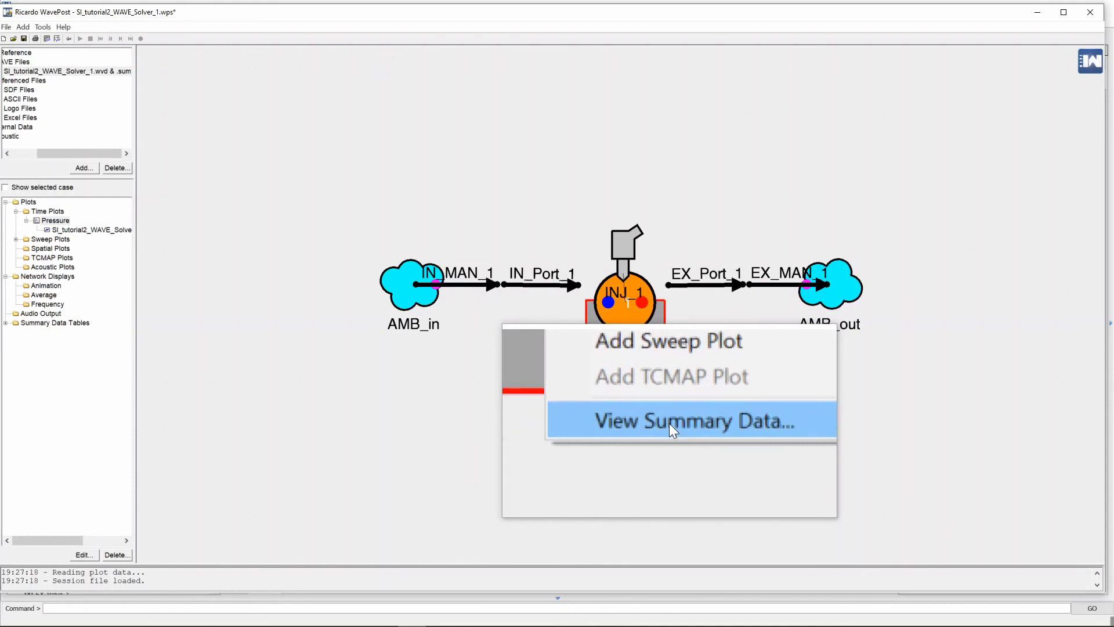
left_click(669, 423)
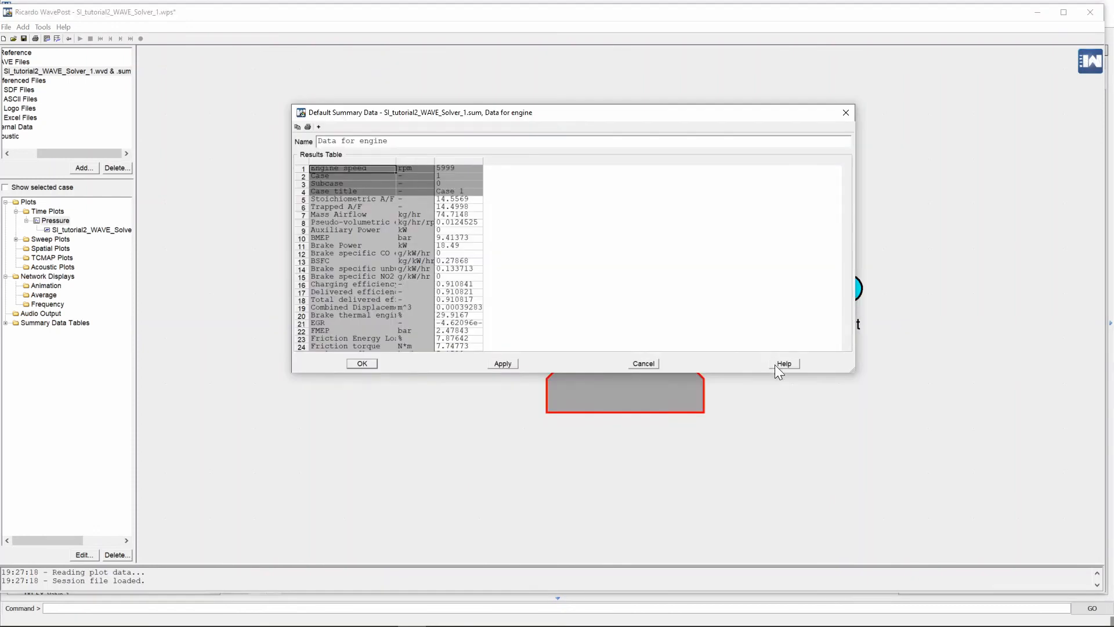
left_click_drag(761, 373, 764, 504)
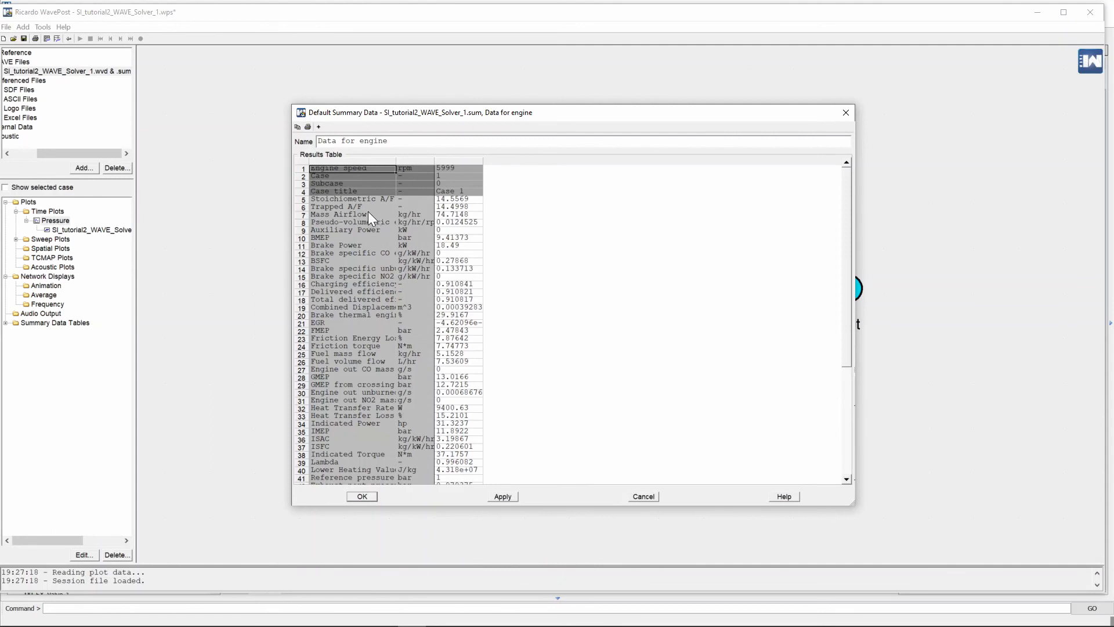
Step: Examine the engine results for trapped A/F, mass airflow, brake power and engine speed through the end of the table, and close it
left_click(351, 208)
left_click(456, 208)
left_click(346, 215)
left_click(448, 246)
left_click(335, 169)
left_click(445, 169)
scroll(460, 293, "down", 7)
scroll(460, 292, "down", 1)
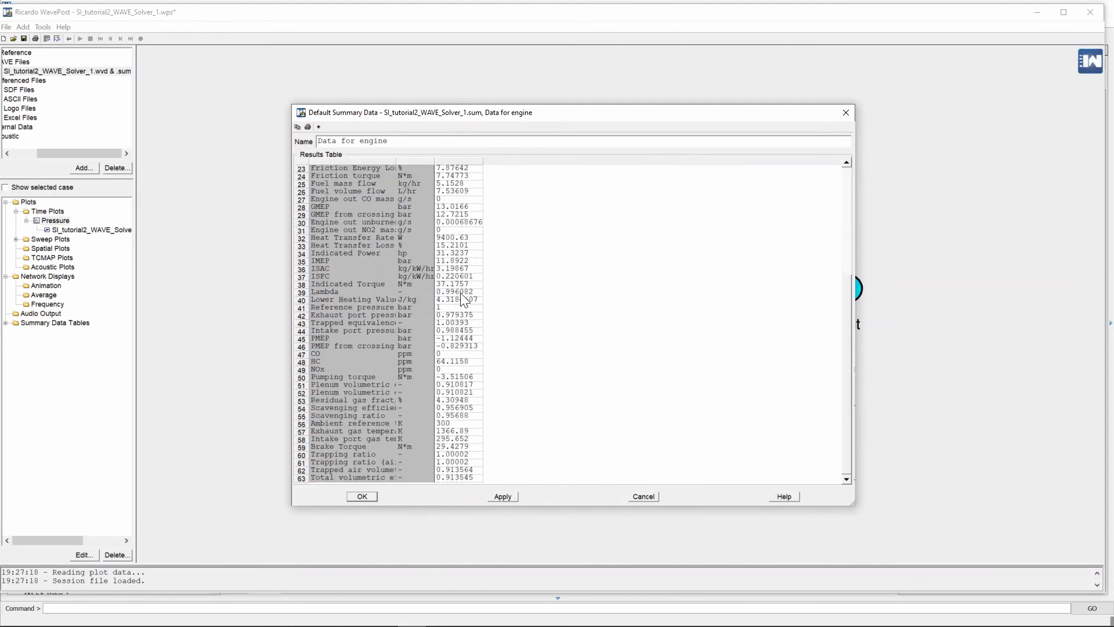
left_click(846, 114)
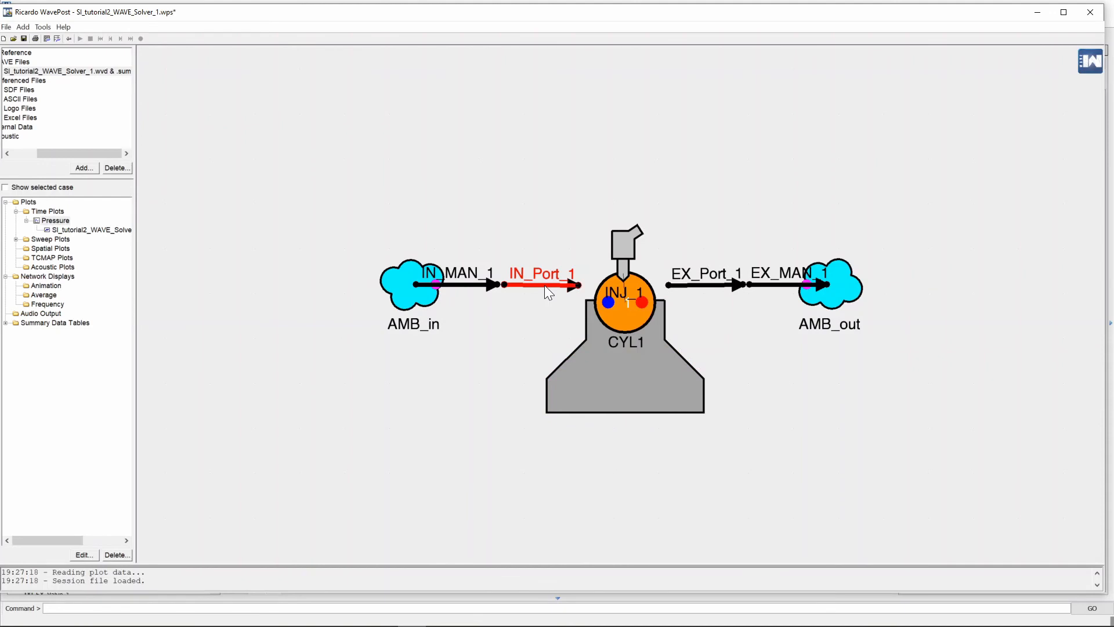
Step: Review the summary data of the intake port duct IN_Port_1, including its pressures, temperatures and velocities
right_click(546, 286)
left_click(579, 331)
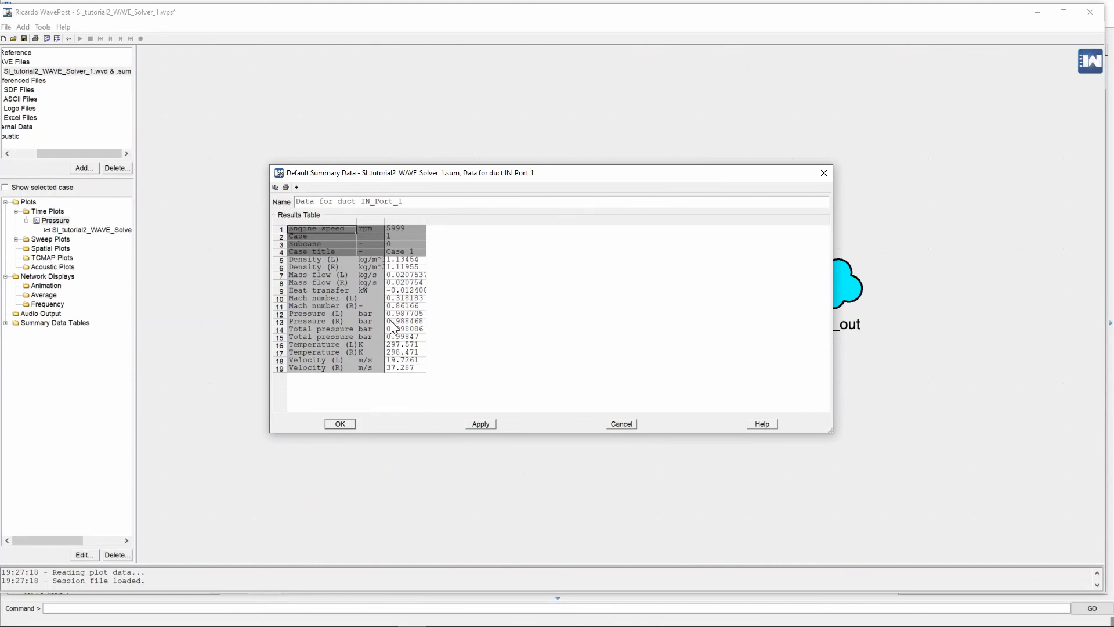
left_click_drag(382, 367, 353, 362)
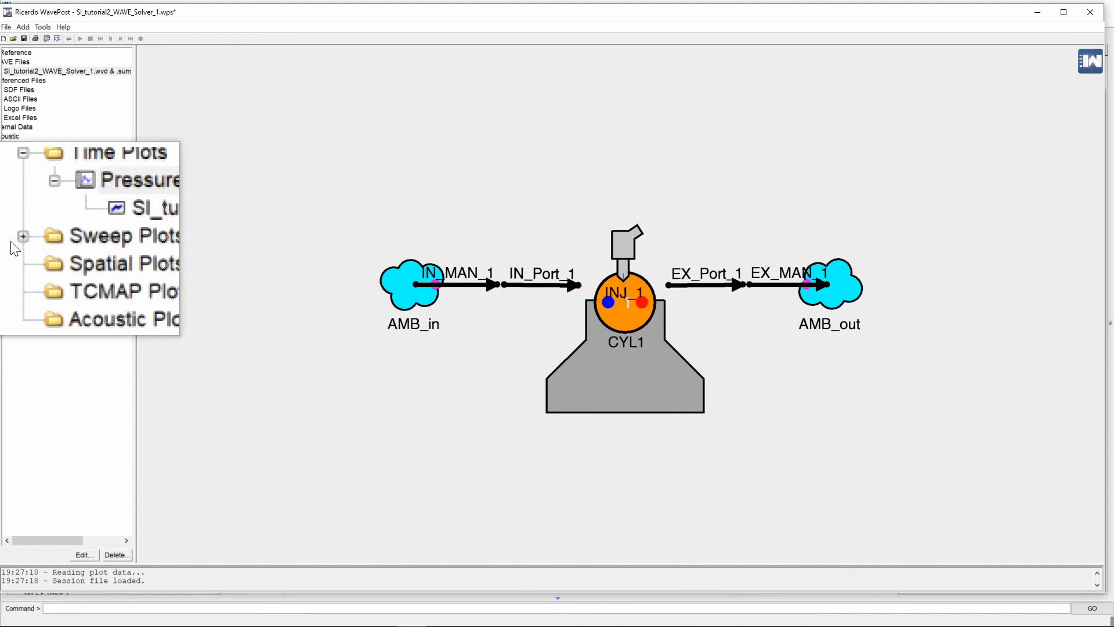
Step: View the default engine performance sweep plot of brake power against engine speed and check its data point
left_click(15, 238)
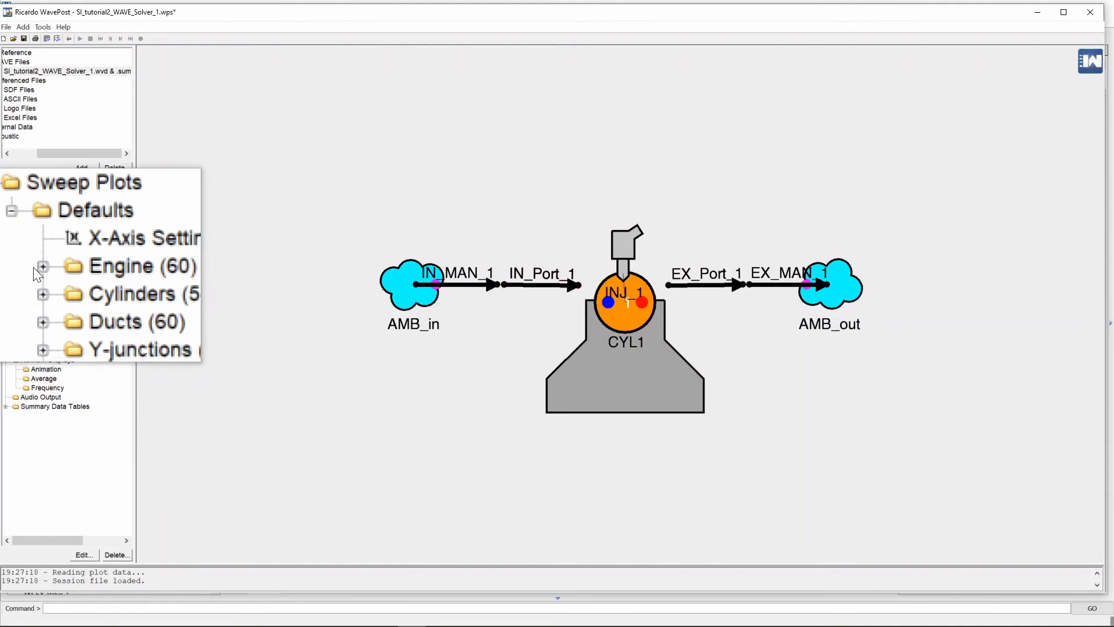
left_click(37, 267)
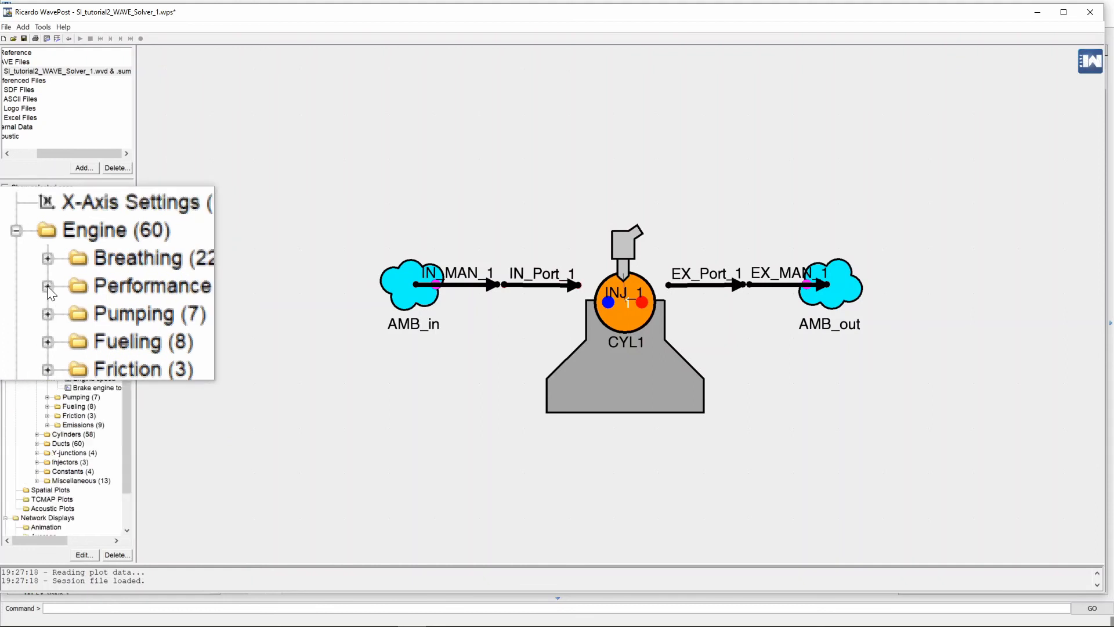
left_click(47, 285)
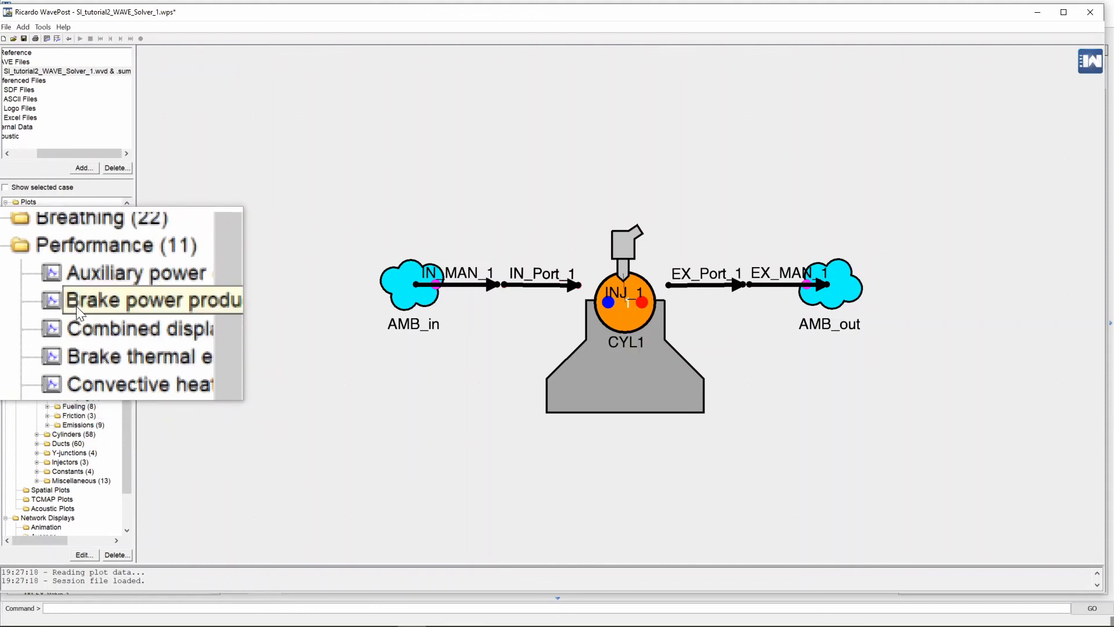
double_click(75, 305)
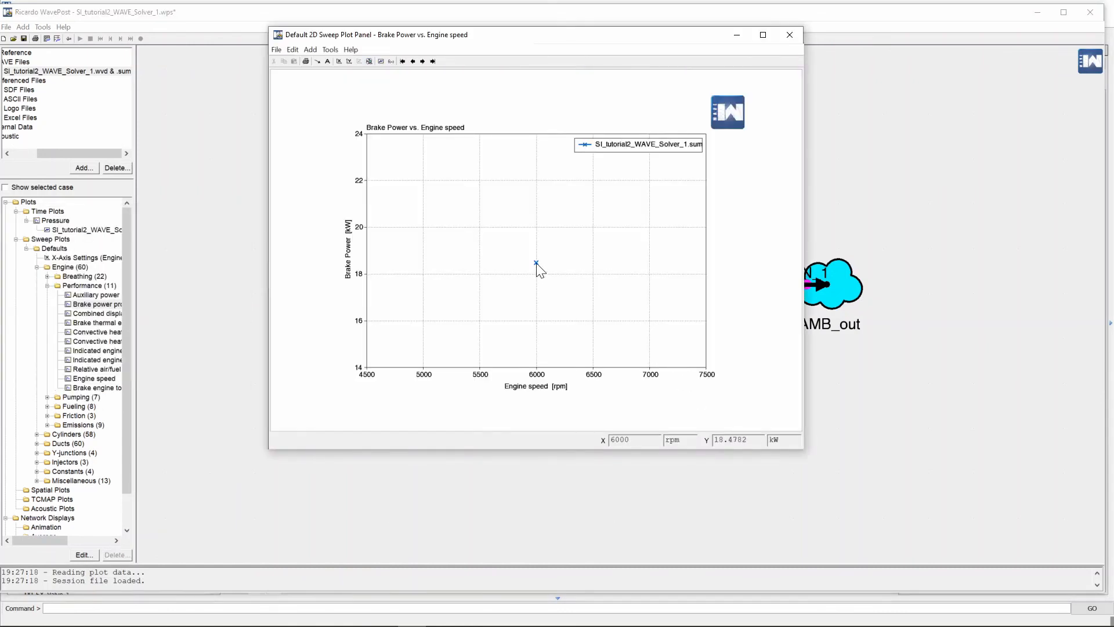
mouse_move(536, 263)
left_click(440, 626)
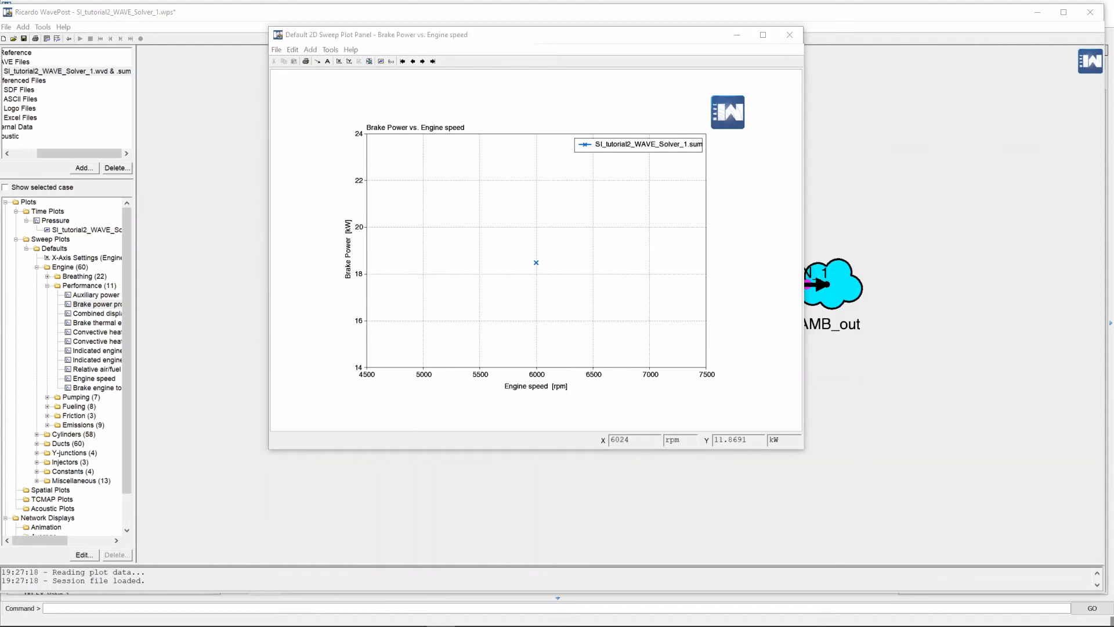